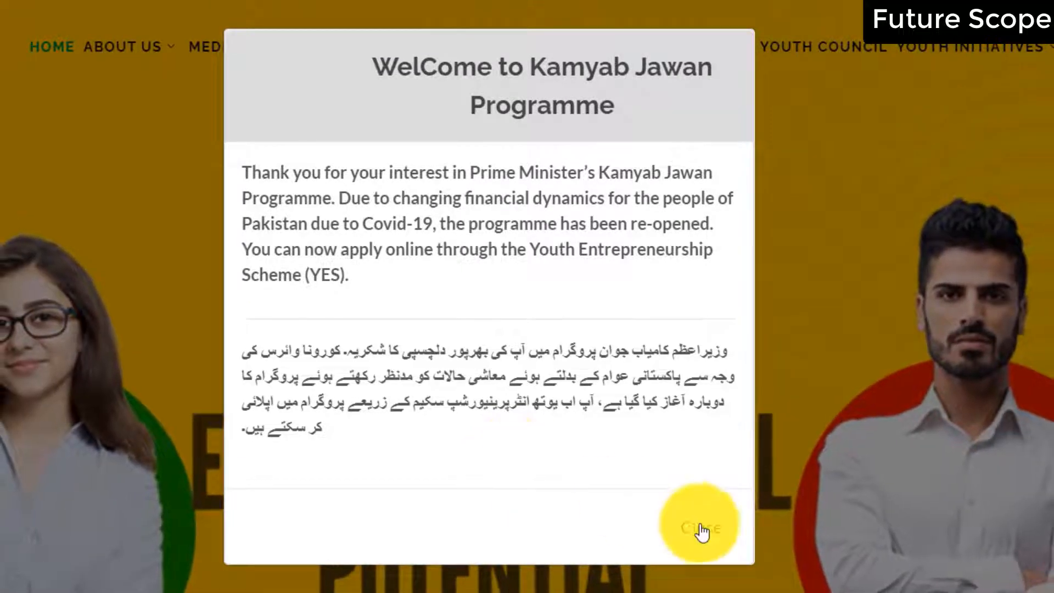
Close the welcome notice and go to PM's Youth Entrepreneurship Scheme (YES!) under the KAMYAB JAWAN menu
{"action": "left_click", "coordinate": [129, 117]}
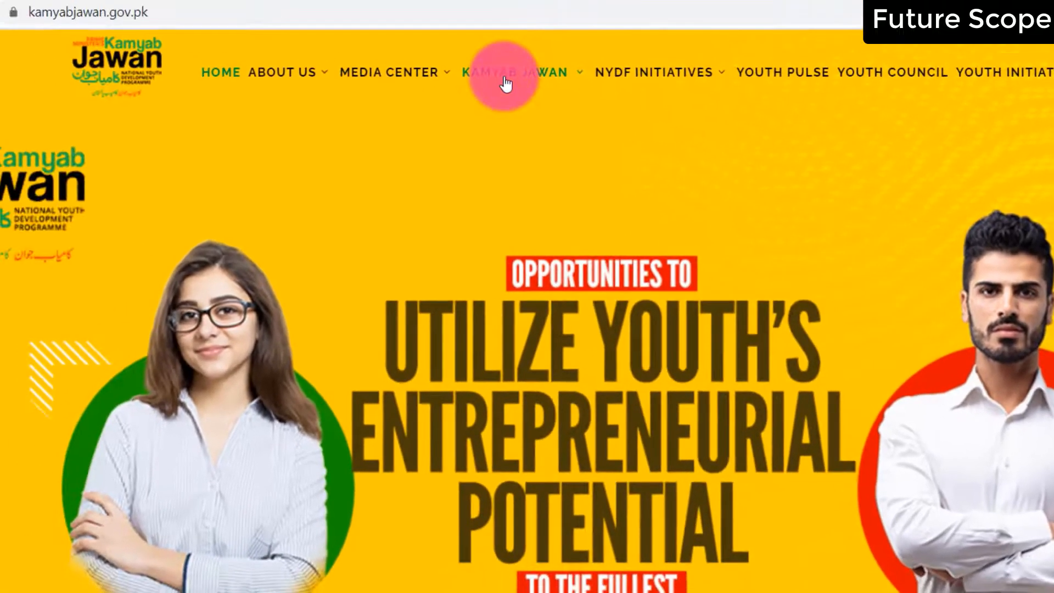
{"action": "mouse_move", "coordinate": [387, 46]}
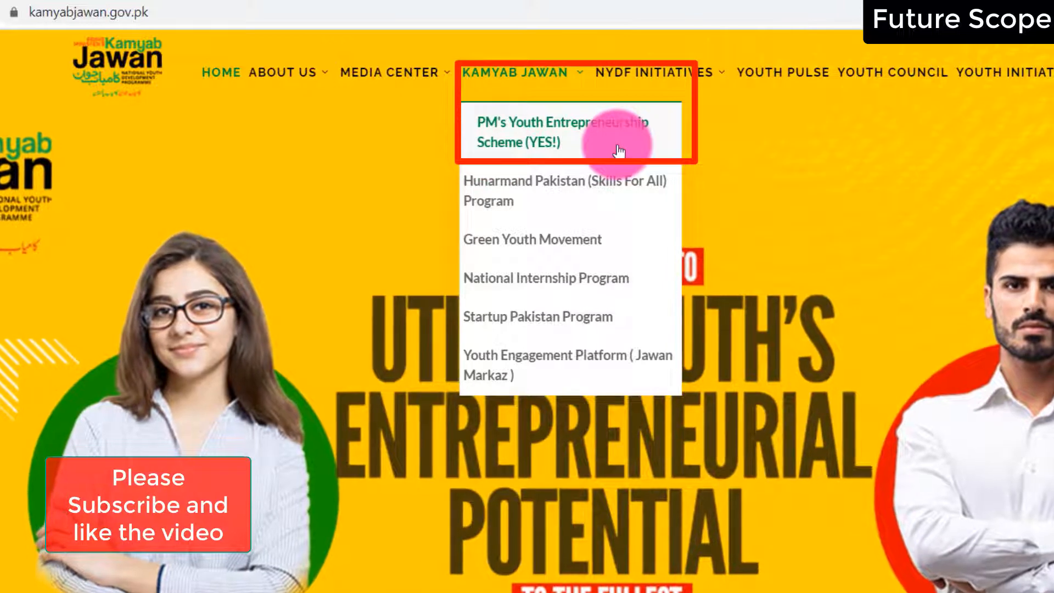
{"action": "left_click", "coordinate": [619, 150]}
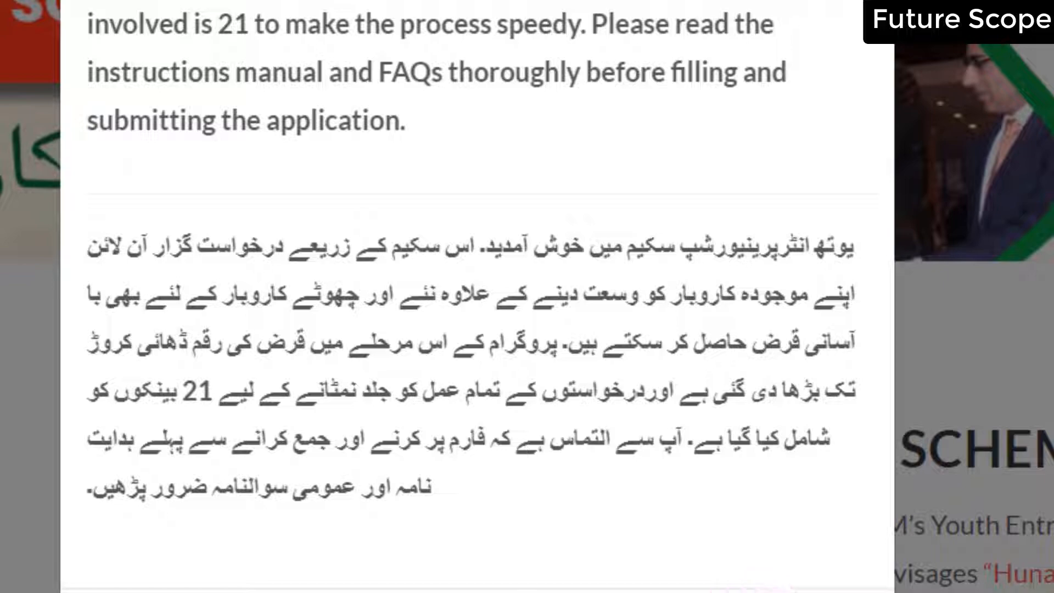
Dismiss the scheme notice and launch the Bank Loan Form through Apply for Loan
{"action": "left_click", "coordinate": [117, 47]}
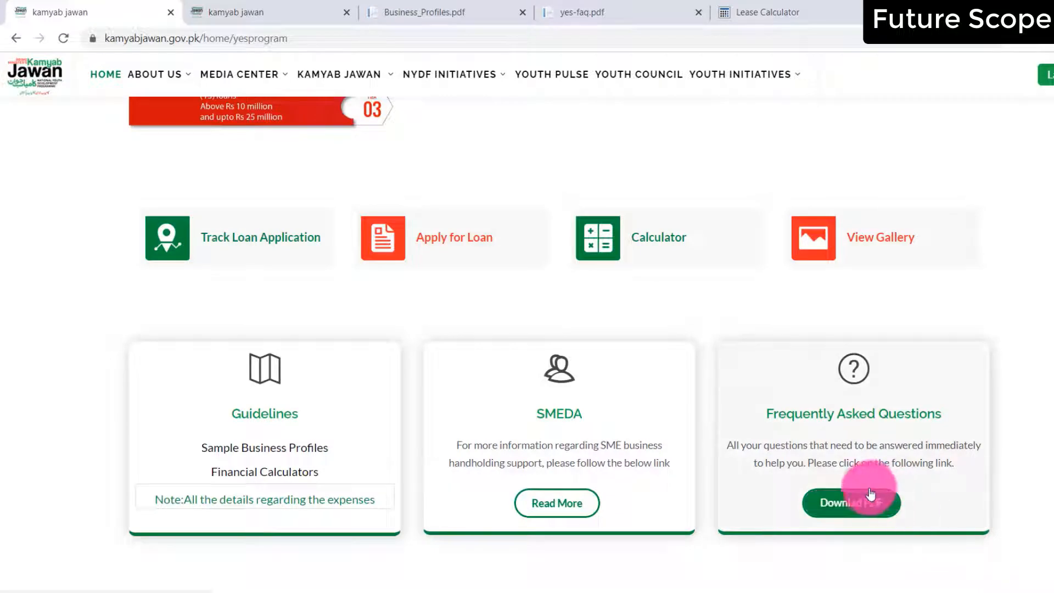
{"action": "left_click", "coordinate": [358, 246]}
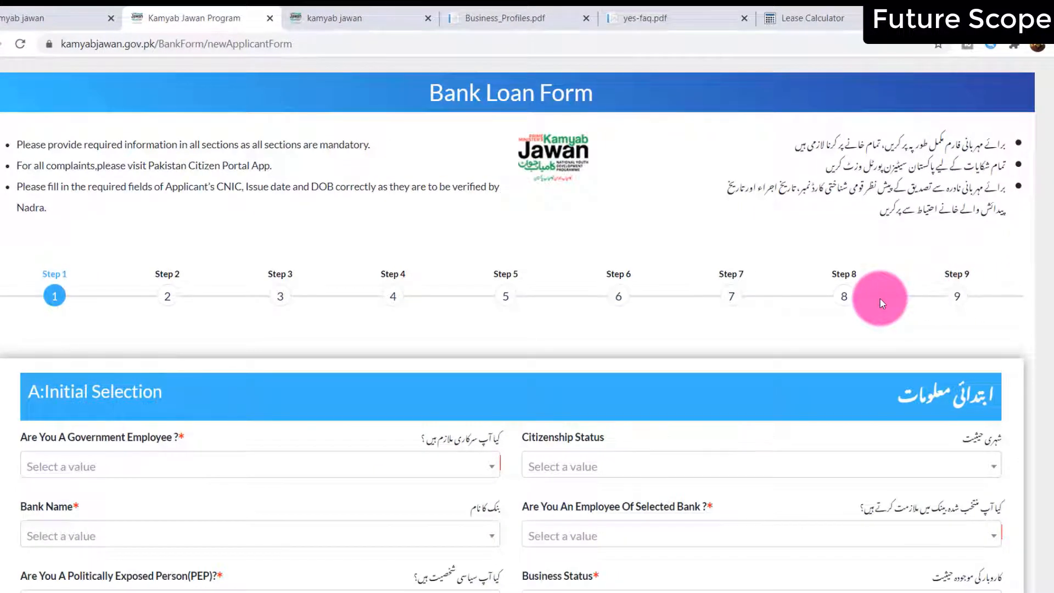
Answer No to Government Employee and set Citizenship Status to Resident
{"action": "scroll", "coordinate": [867, 311], "scroll_direction": "down", "scroll_amount": 5}
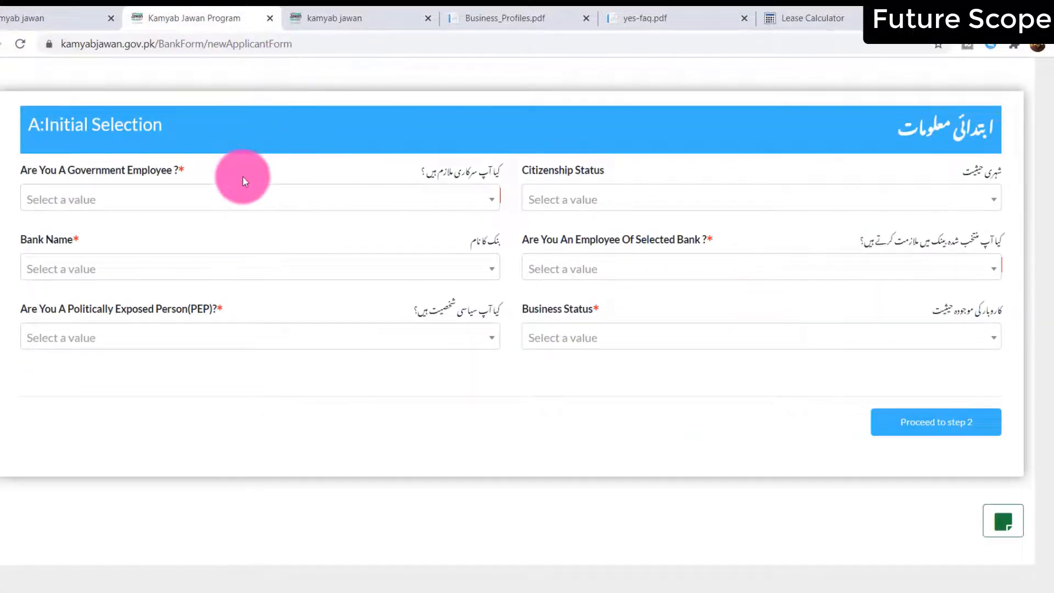
{"action": "left_click", "coordinate": [246, 206]}
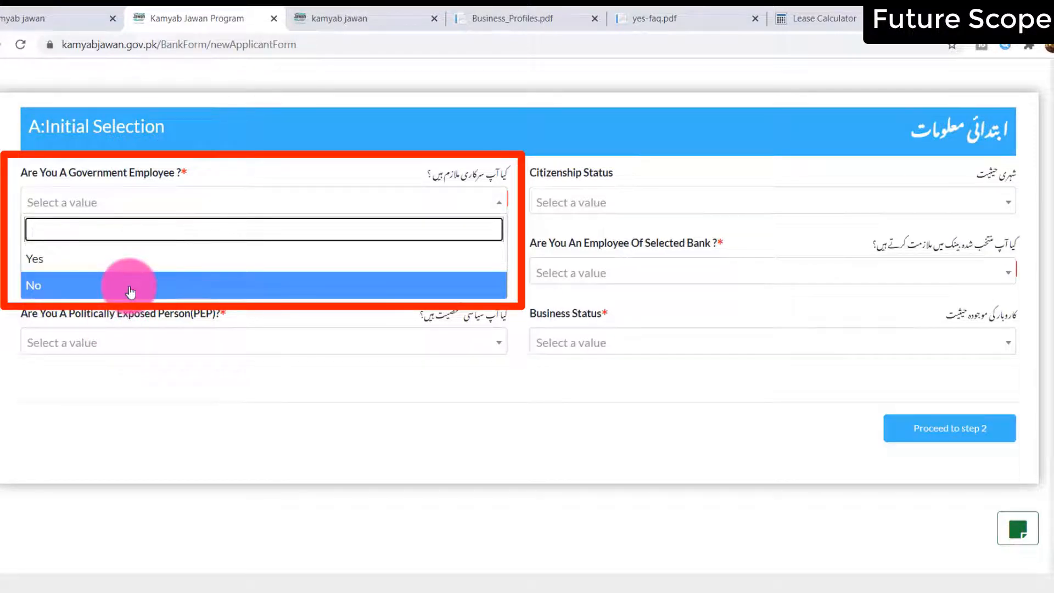
{"action": "left_click", "coordinate": [130, 292]}
{"action": "left_click", "coordinate": [603, 204]}
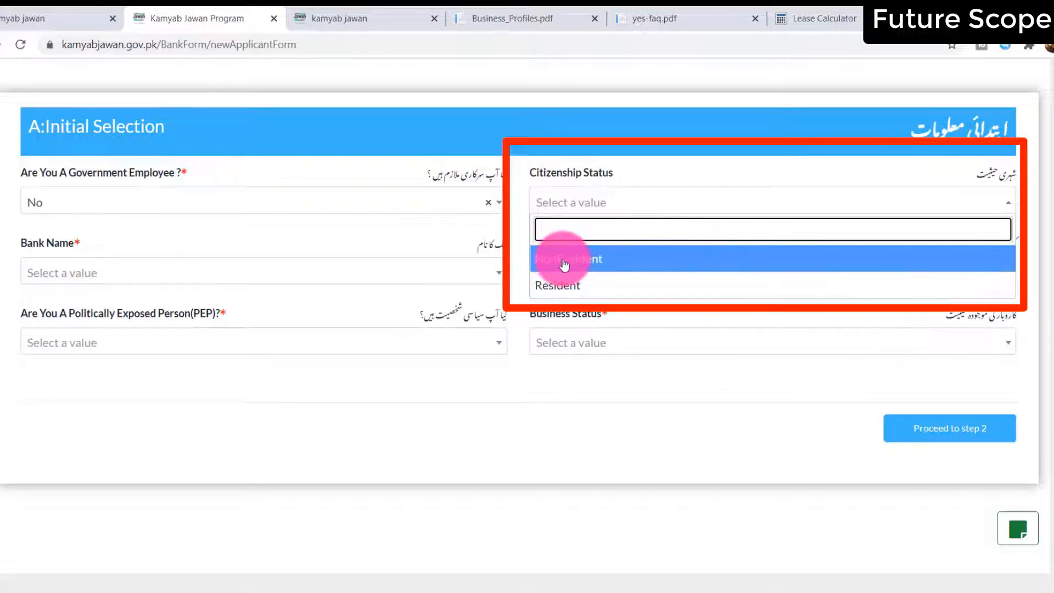
{"action": "left_click", "coordinate": [566, 279]}
Choose National Bank of Pakistan from the Bank Name list
{"action": "left_click", "coordinate": [248, 277]}
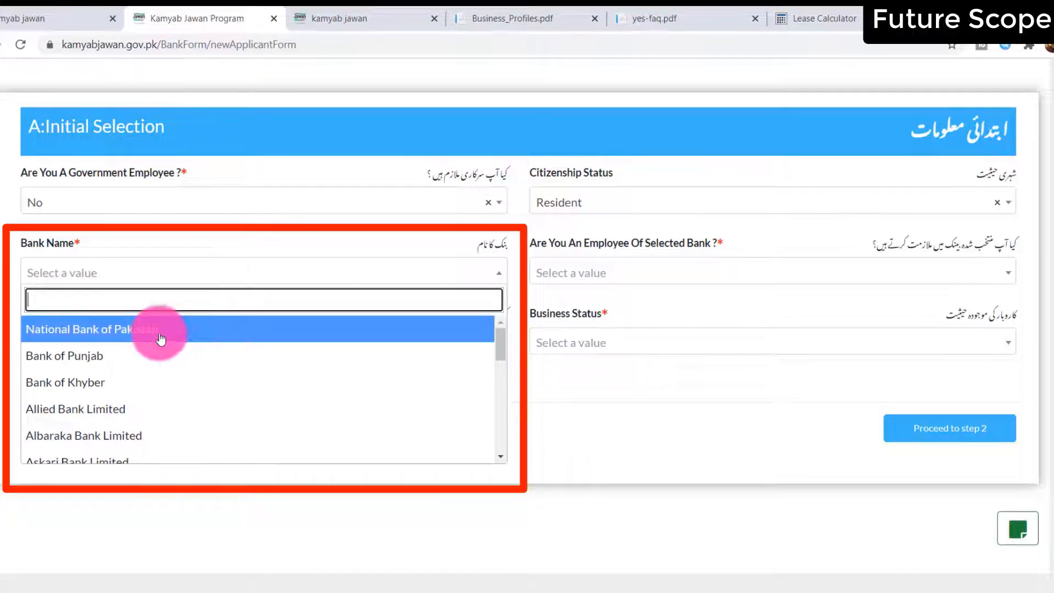
{"action": "scroll", "coordinate": [200, 377], "scroll_direction": "down", "scroll_amount": 5}
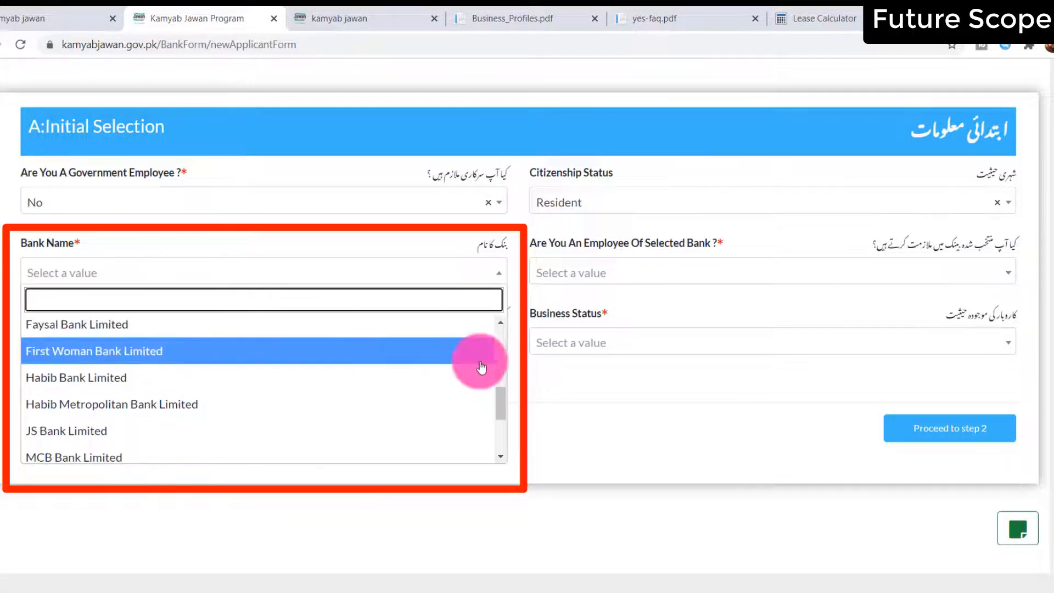
{"action": "left_click_drag", "start_coordinate": [504, 407], "coordinate": [512, 318]}
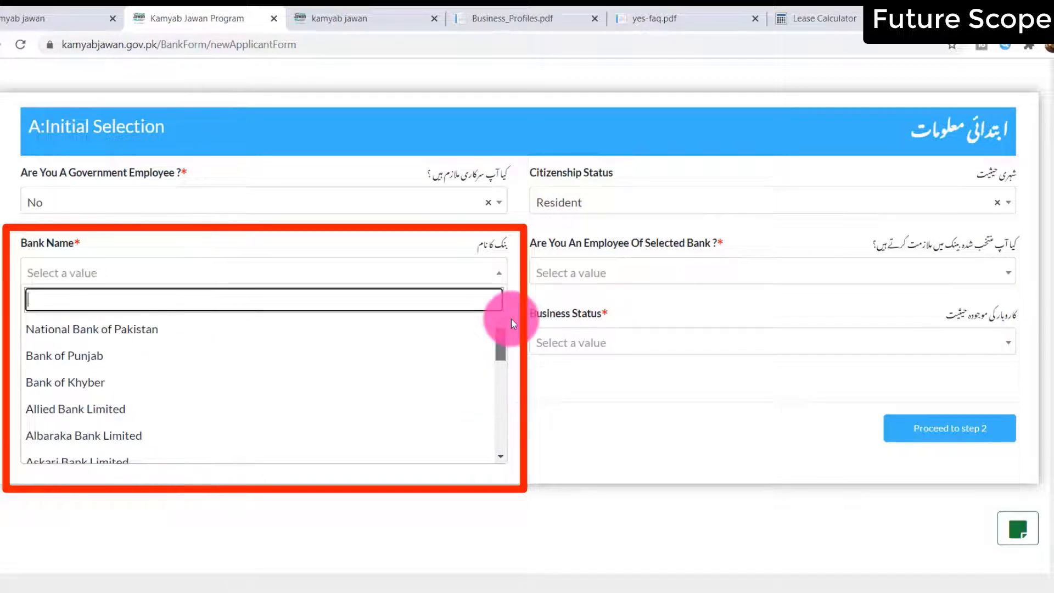
{"action": "left_click", "coordinate": [504, 457]}
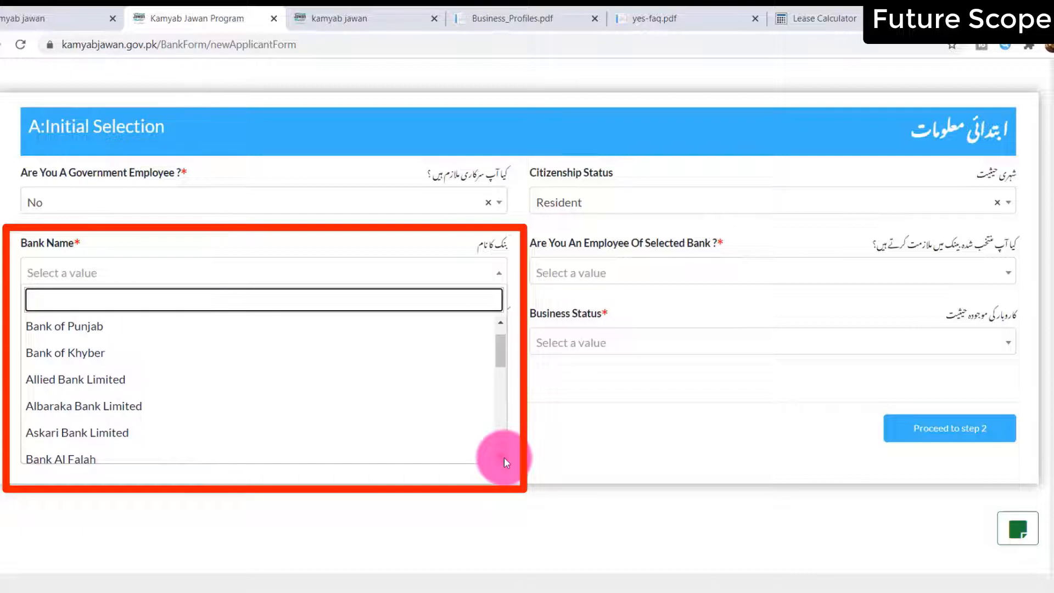
{"action": "left_click", "coordinate": [504, 456]}
{"action": "left_click", "coordinate": [504, 457]}
{"action": "left_click", "coordinate": [503, 456]}
{"action": "left_click", "coordinate": [504, 457]}
{"action": "left_click", "coordinate": [504, 457]}
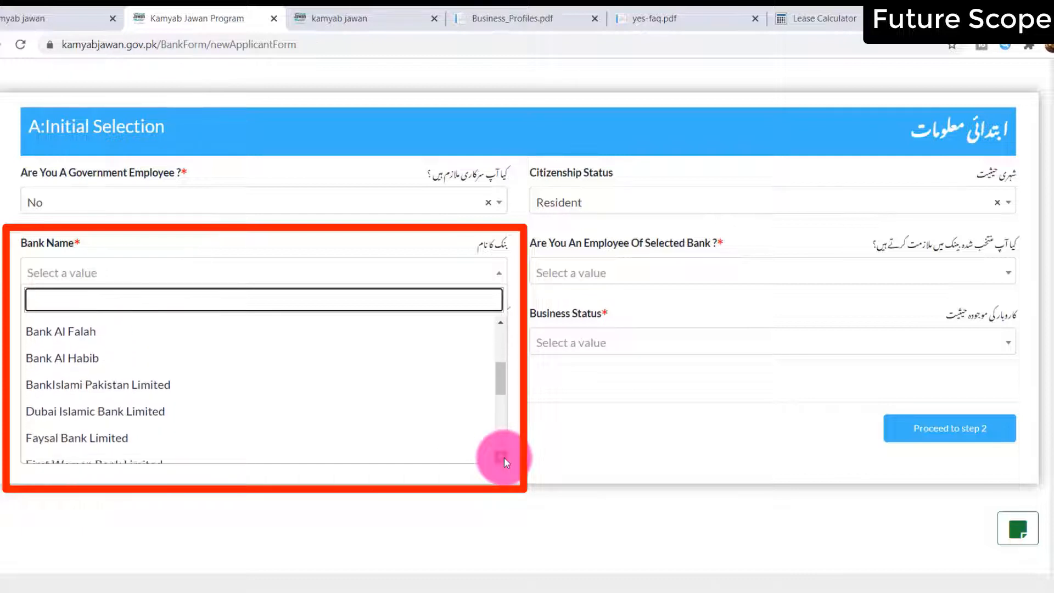
{"action": "left_click", "coordinate": [504, 457]}
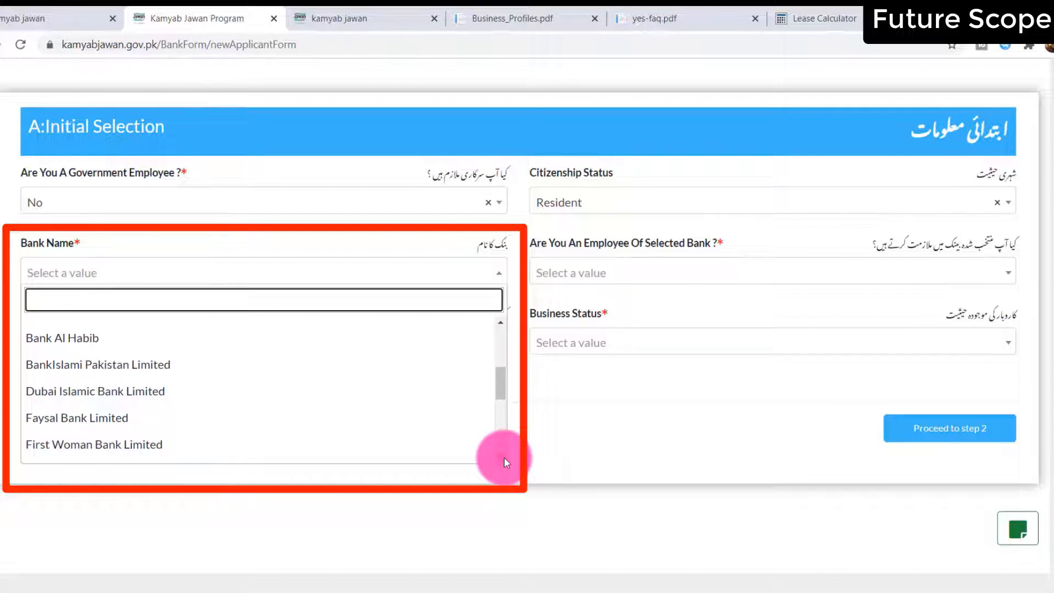
{"action": "left_click", "coordinate": [504, 456]}
{"action": "left_click", "coordinate": [503, 456]}
{"action": "left_click", "coordinate": [504, 457]}
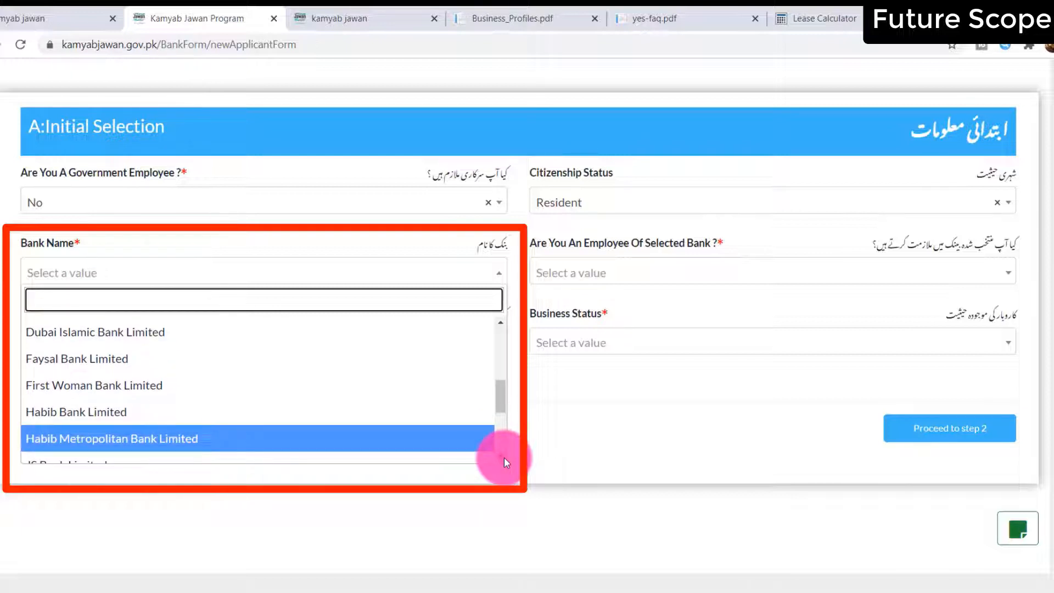
{"action": "left_click", "coordinate": [503, 457]}
{"action": "left_click", "coordinate": [504, 456]}
{"action": "left_click", "coordinate": [504, 456]}
{"action": "left_click", "coordinate": [504, 457]}
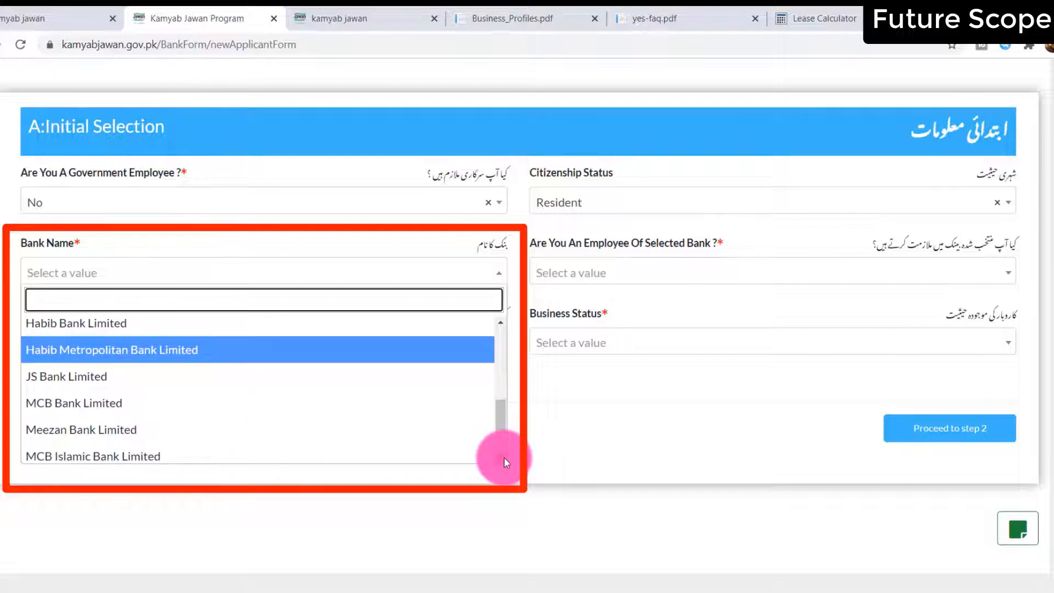
{"action": "left_click", "coordinate": [504, 457]}
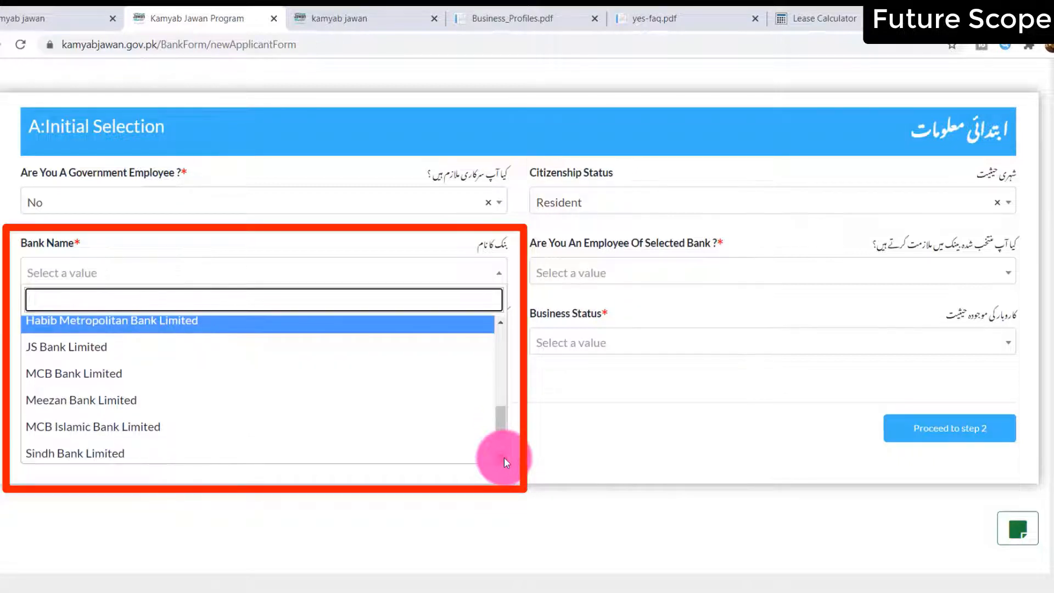
{"action": "left_click", "coordinate": [504, 457]}
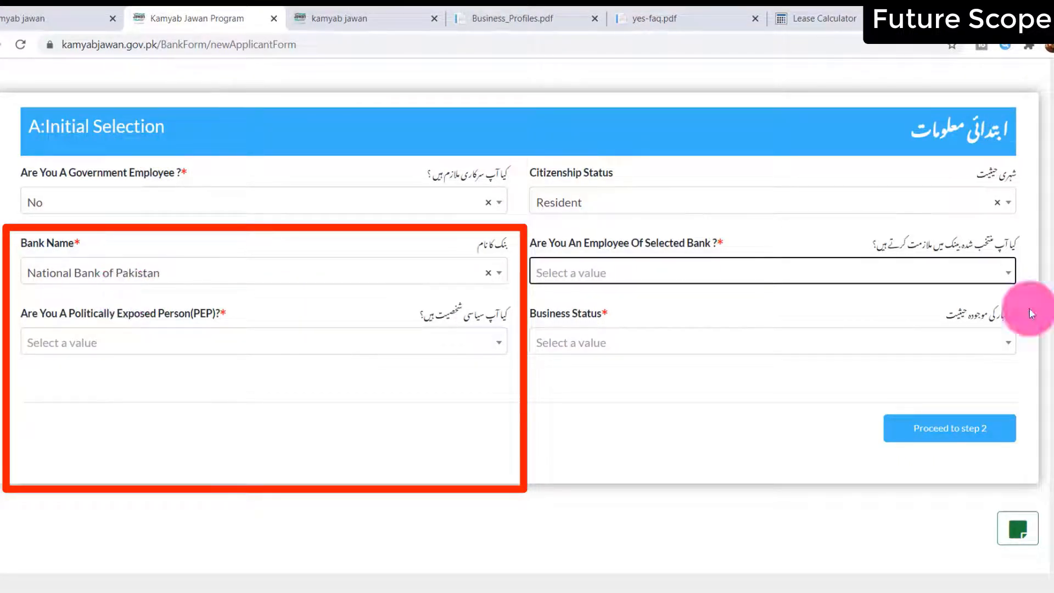
Answer No for bank employee and politically exposed person, set Business Status to New Business, then proceed to step 2
{"action": "left_click", "coordinate": [615, 280]}
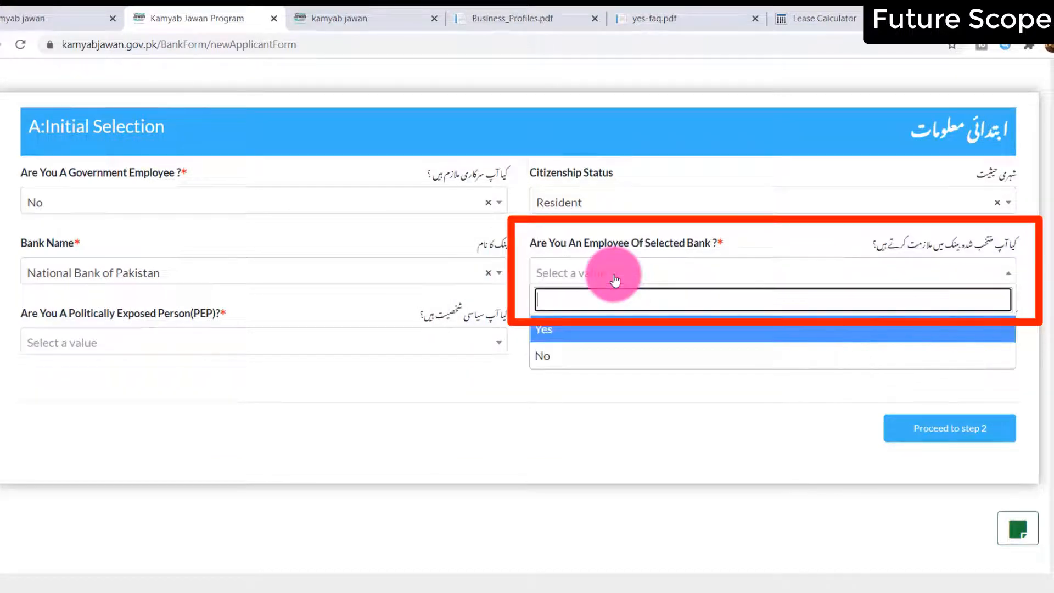
{"action": "left_click", "coordinate": [556, 354]}
{"action": "left_click", "coordinate": [160, 332]}
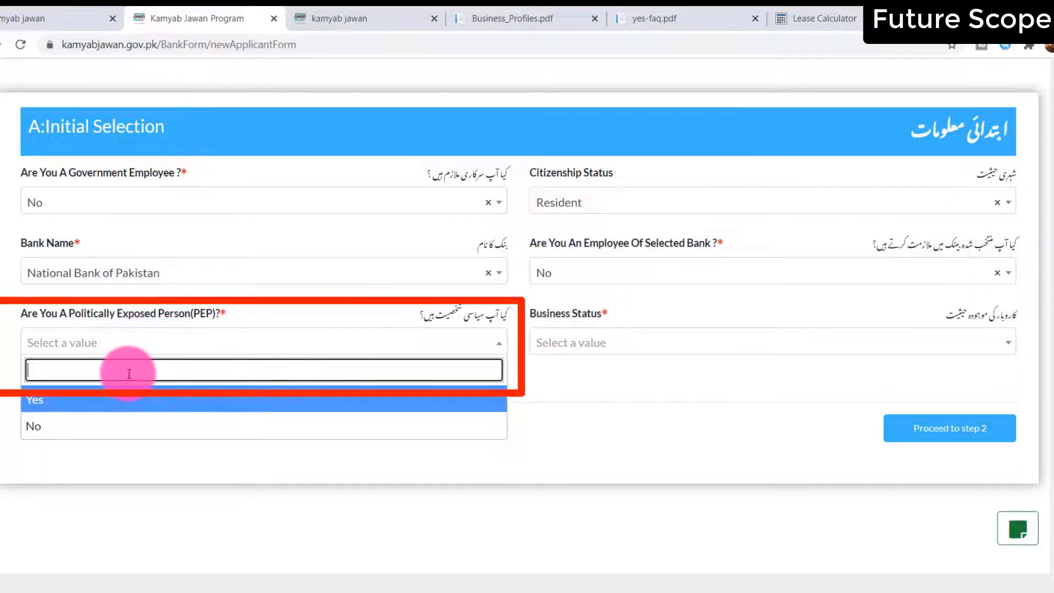
{"action": "left_click", "coordinate": [82, 426]}
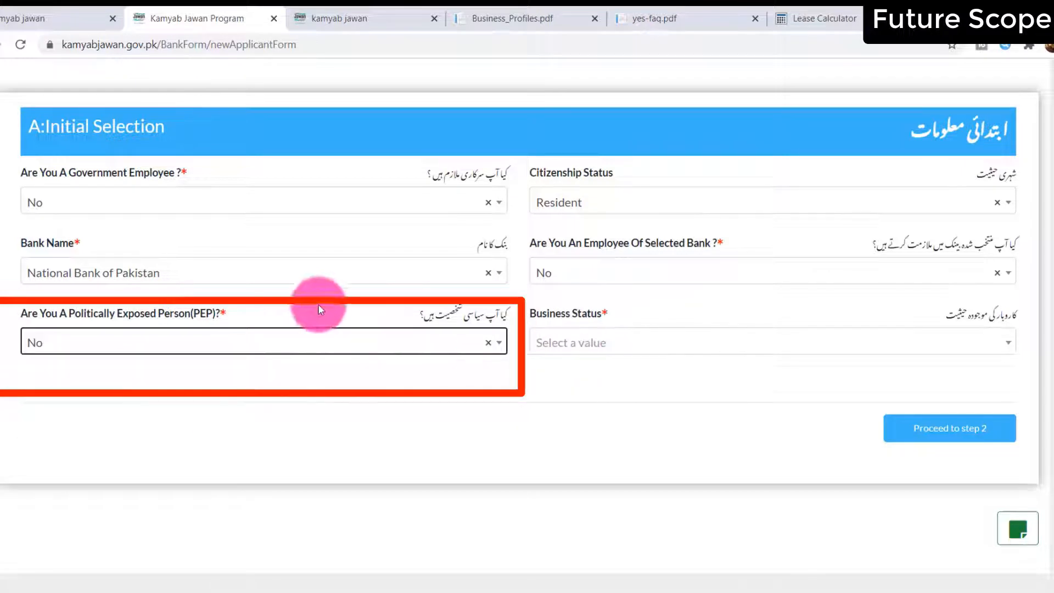
{"action": "left_click", "coordinate": [637, 340]}
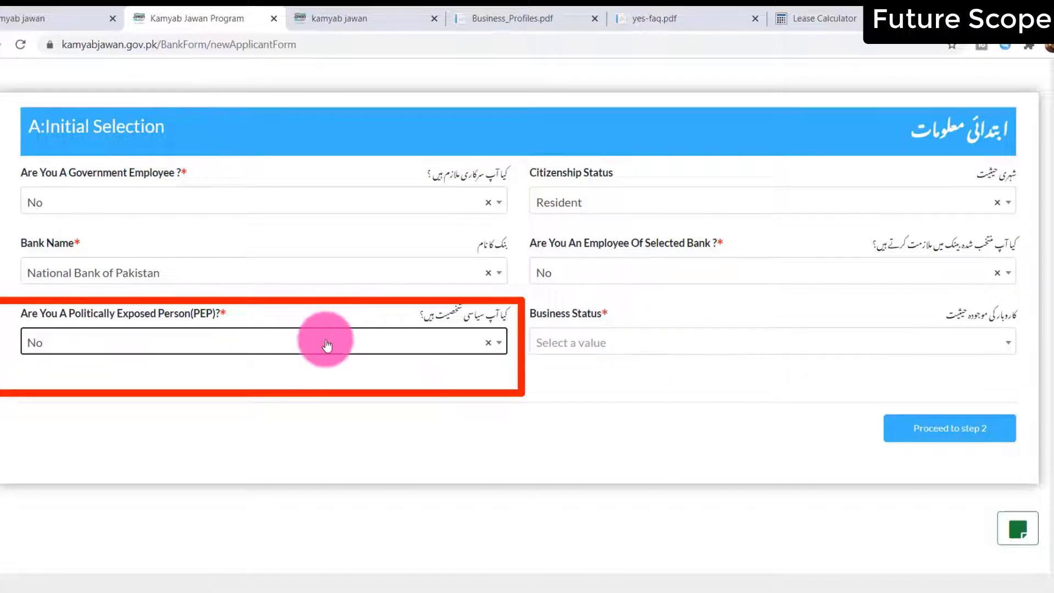
{"action": "left_click", "coordinate": [583, 346]}
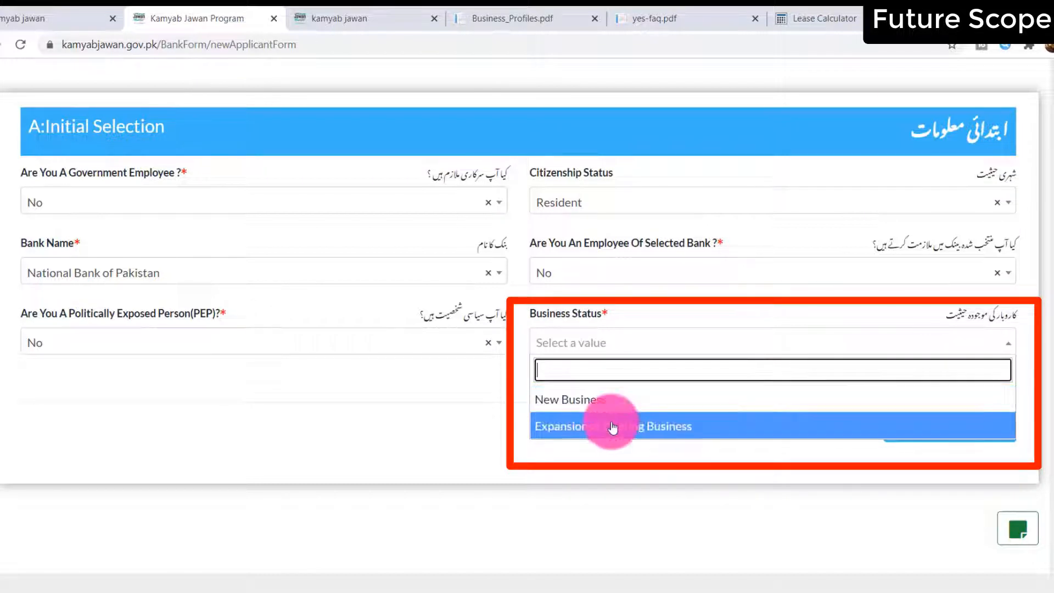
{"action": "left_click", "coordinate": [599, 406]}
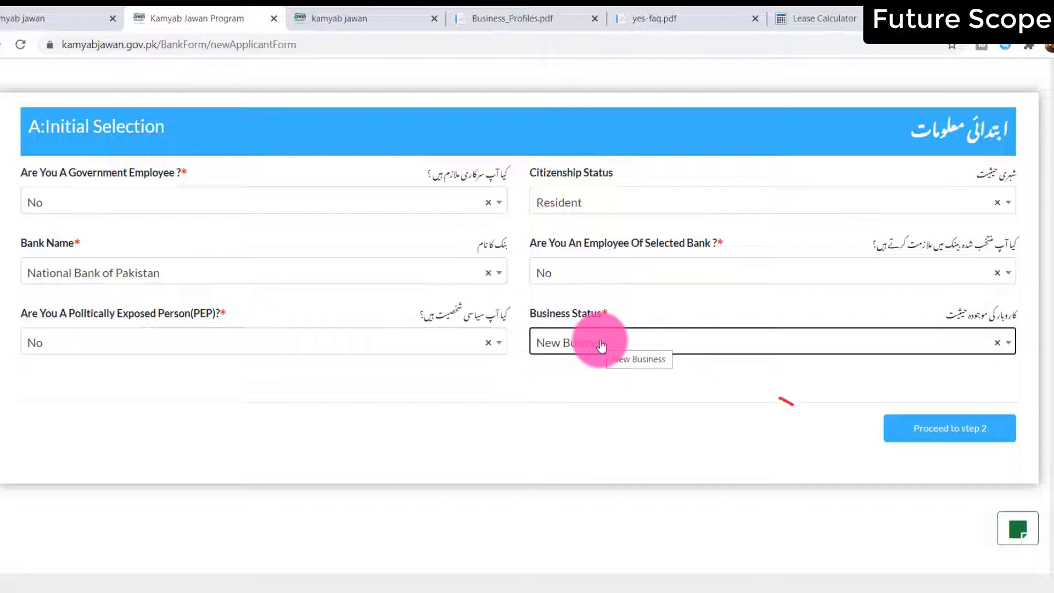
{"action": "left_click", "coordinate": [970, 433]}
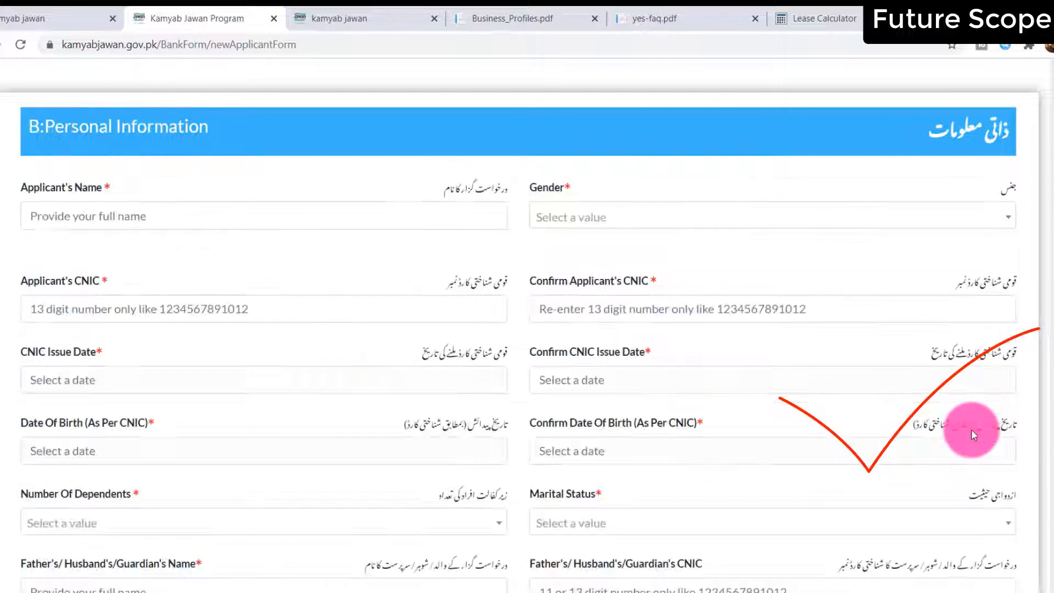
Enter the applicant's name and set gender to Male
{"action": "left_click", "coordinate": [207, 207]}
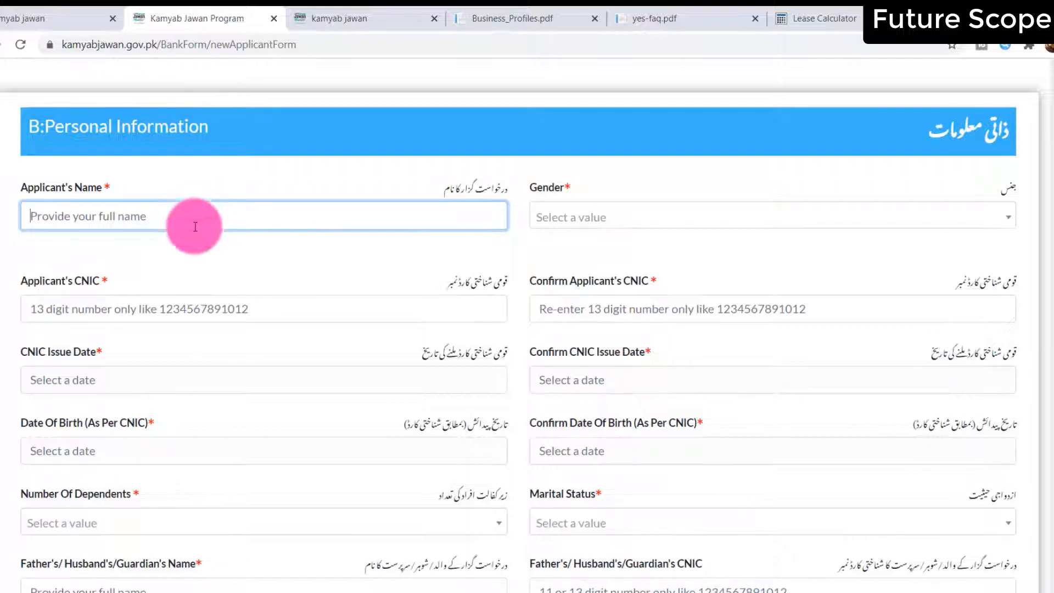
{"action": "left_click", "coordinate": [181, 253]}
{"action": "left_click", "coordinate": [198, 209]}
{"action": "type", "text": "pakistani insan"}
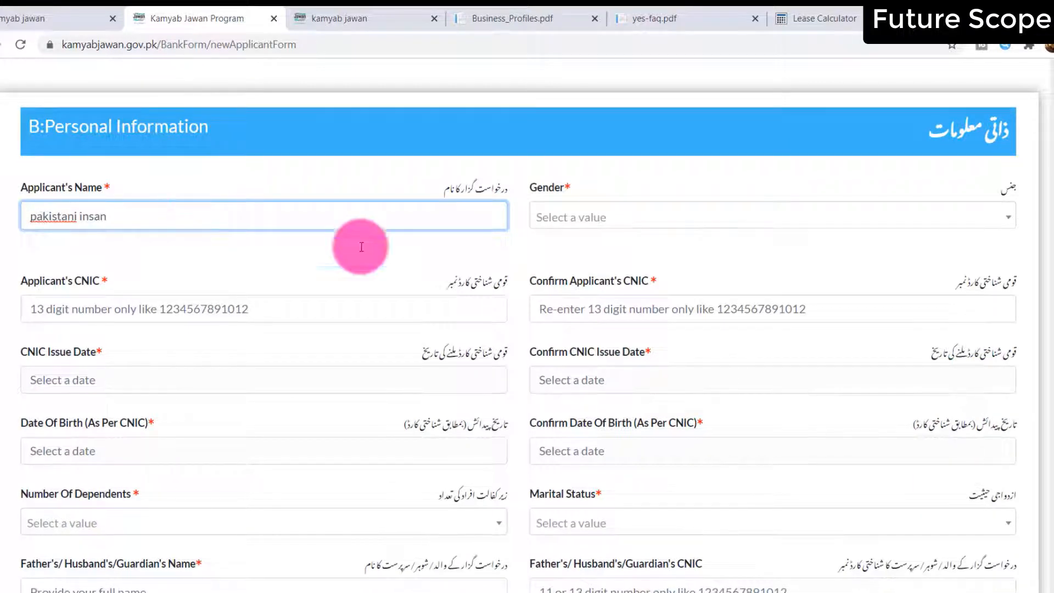
{"action": "left_click", "coordinate": [713, 211]}
{"action": "left_click", "coordinate": [574, 281]}
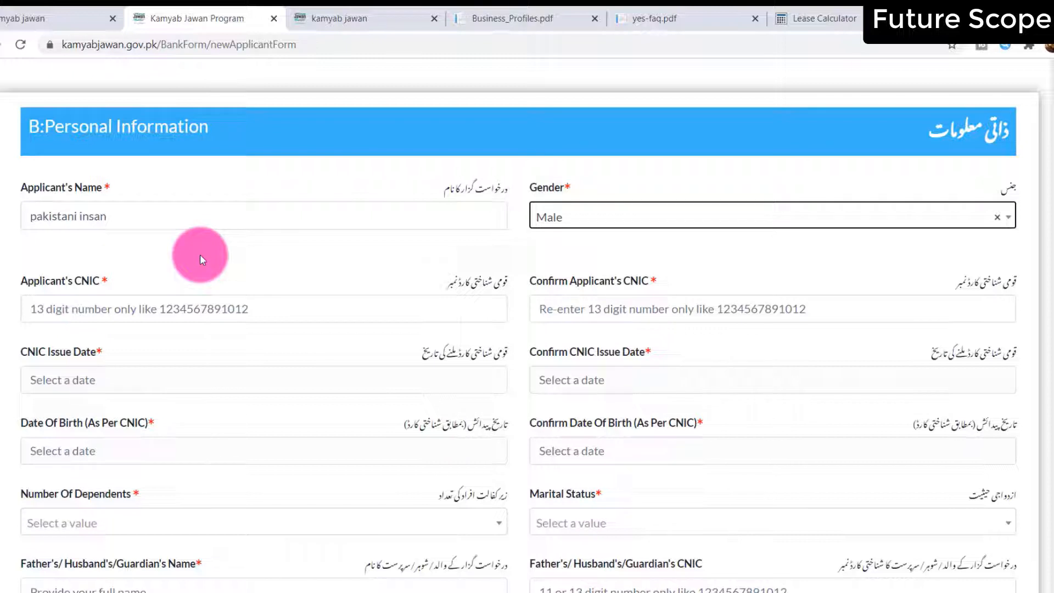
Enter the applicant's CNIC number and repeat it in the confirmation field
{"action": "left_click", "coordinate": [142, 316]}
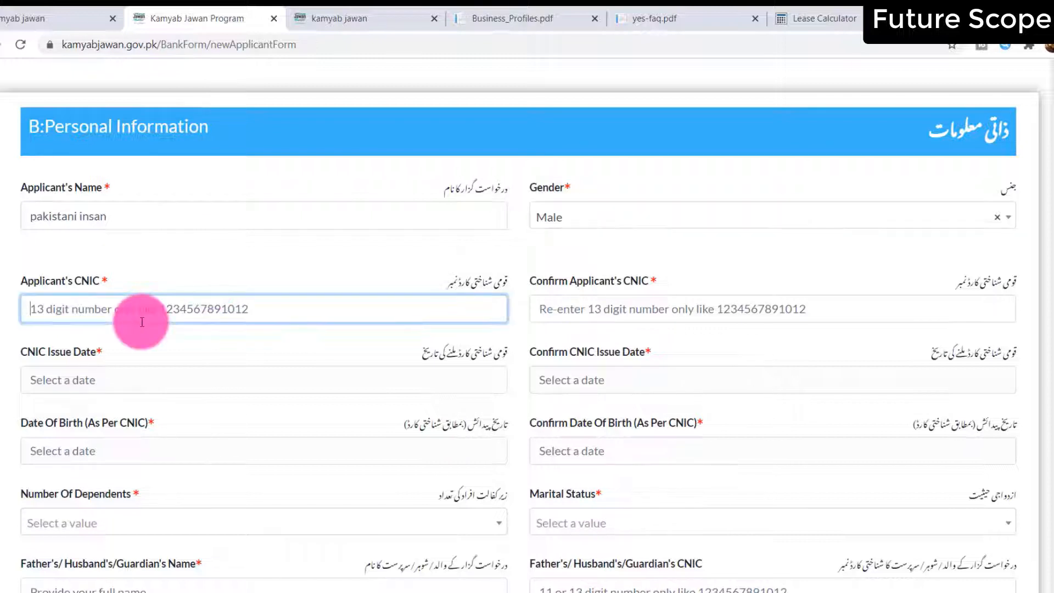
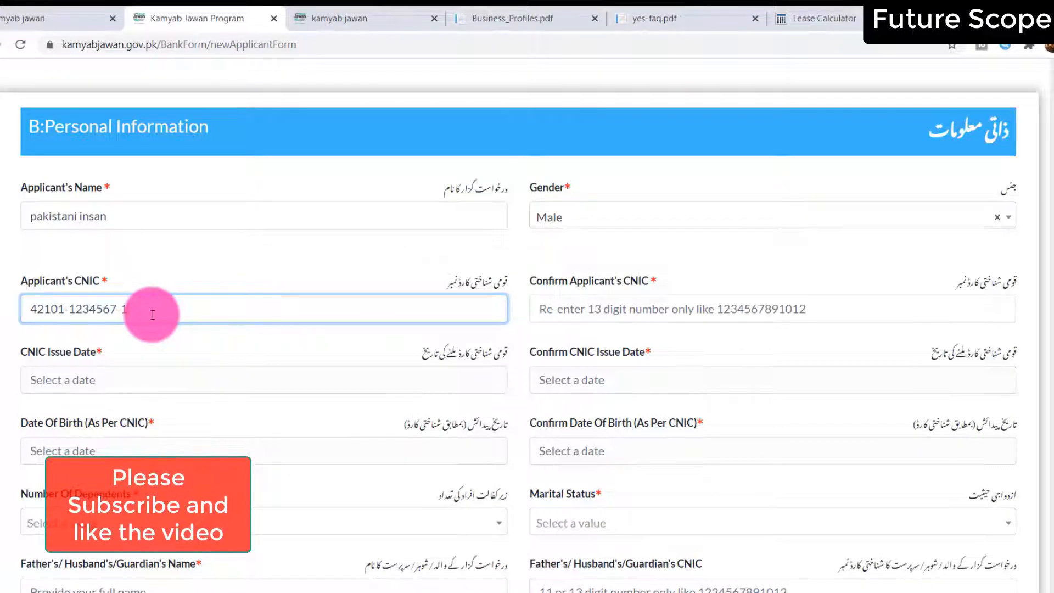
{"action": "key", "text": "Tab"}
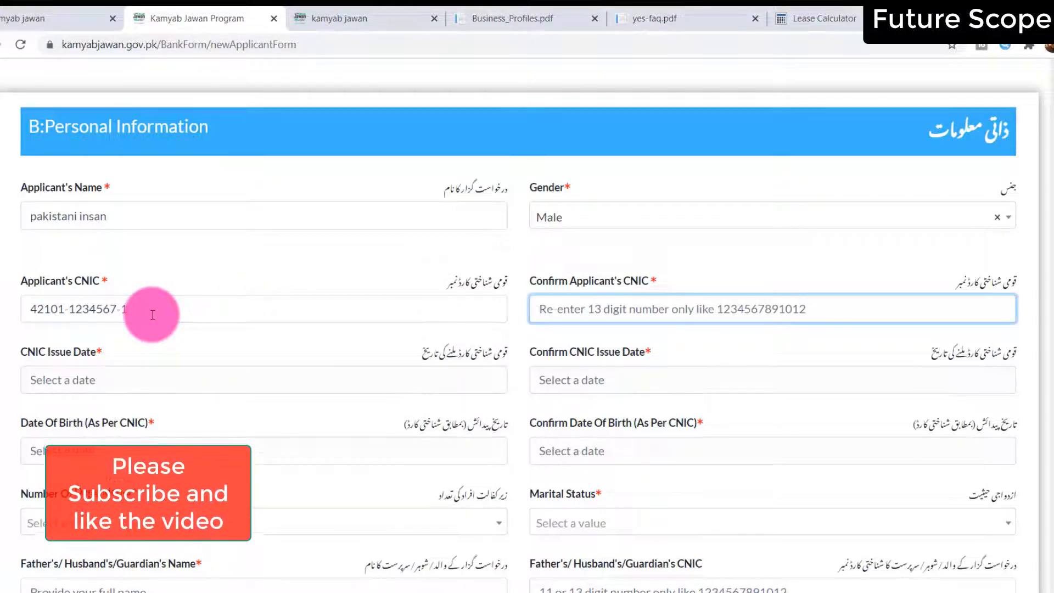
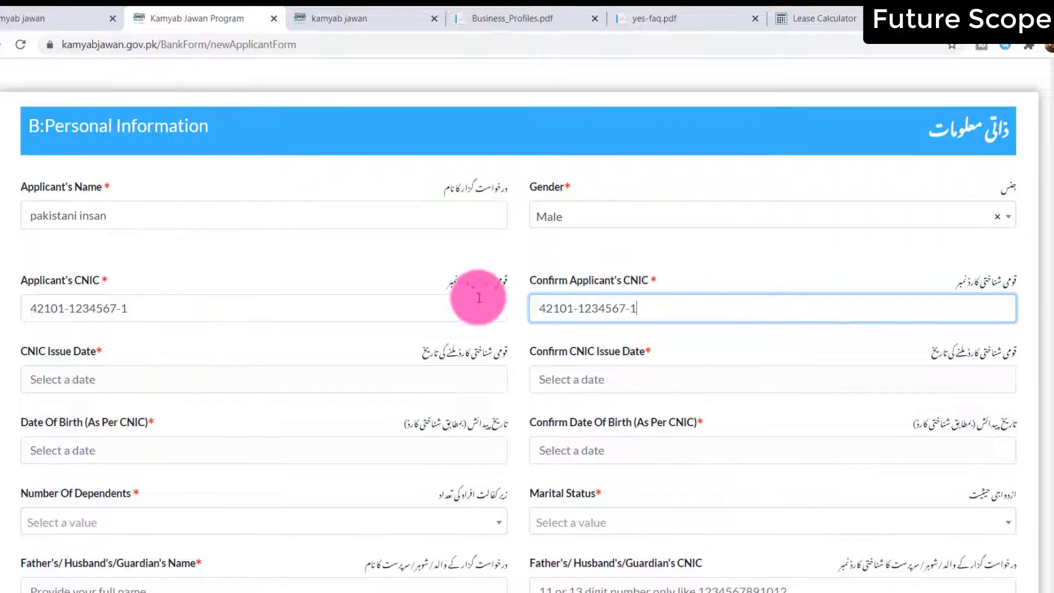
{"action": "left_click", "coordinate": [216, 376]}
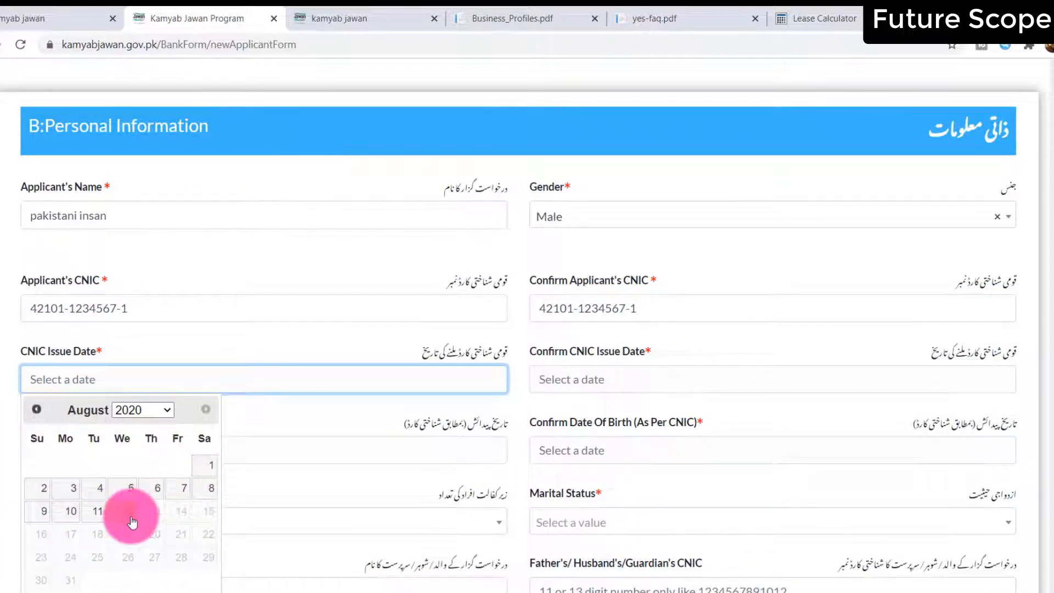
{"action": "left_click", "coordinate": [143, 505]}
{"action": "left_click", "coordinate": [132, 442]}
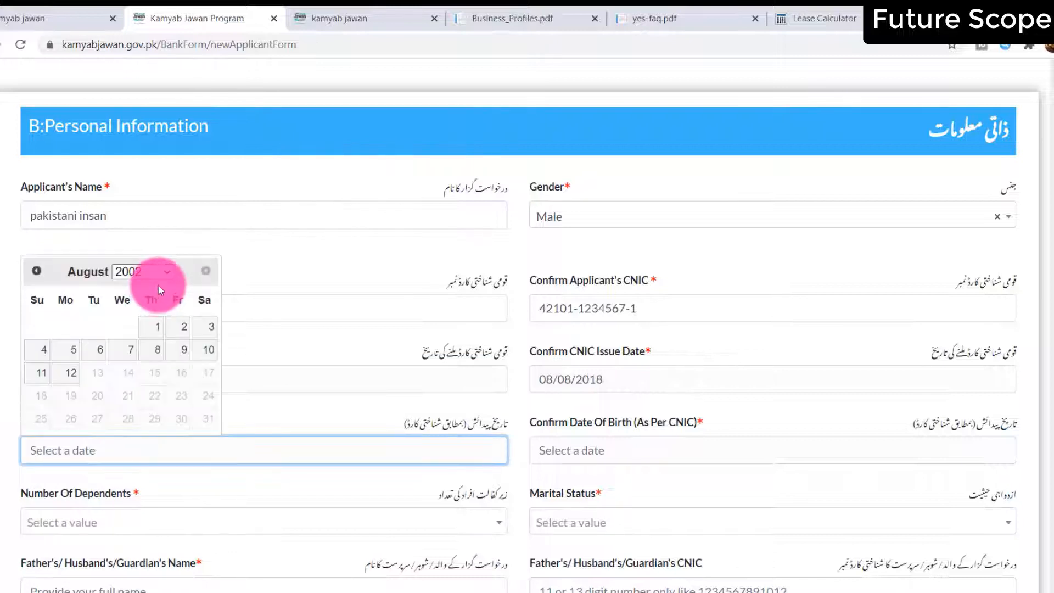
{"action": "left_click", "coordinate": [164, 271]}
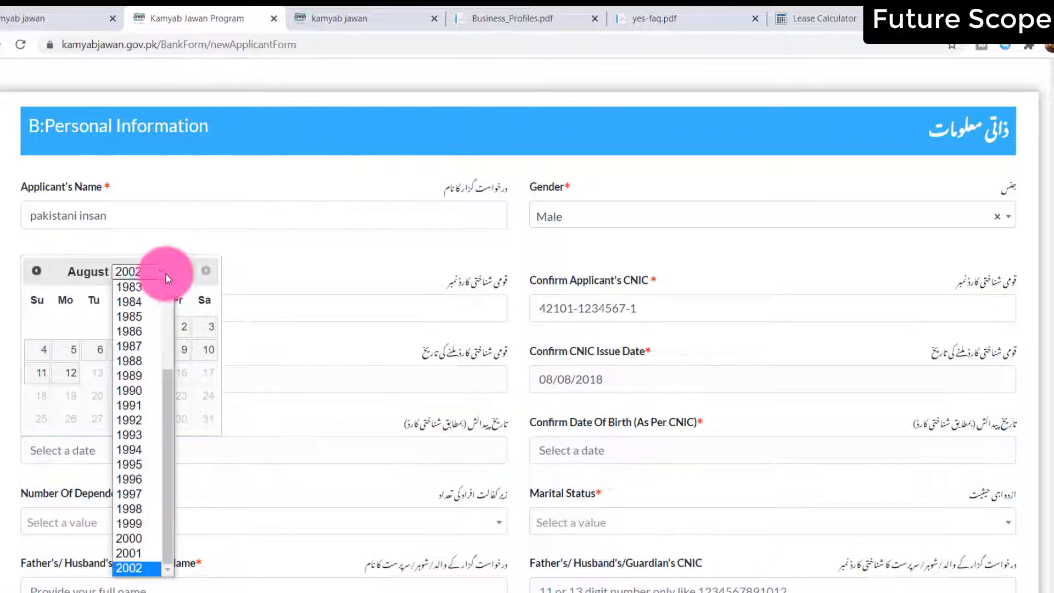
{"action": "left_click", "coordinate": [142, 363]}
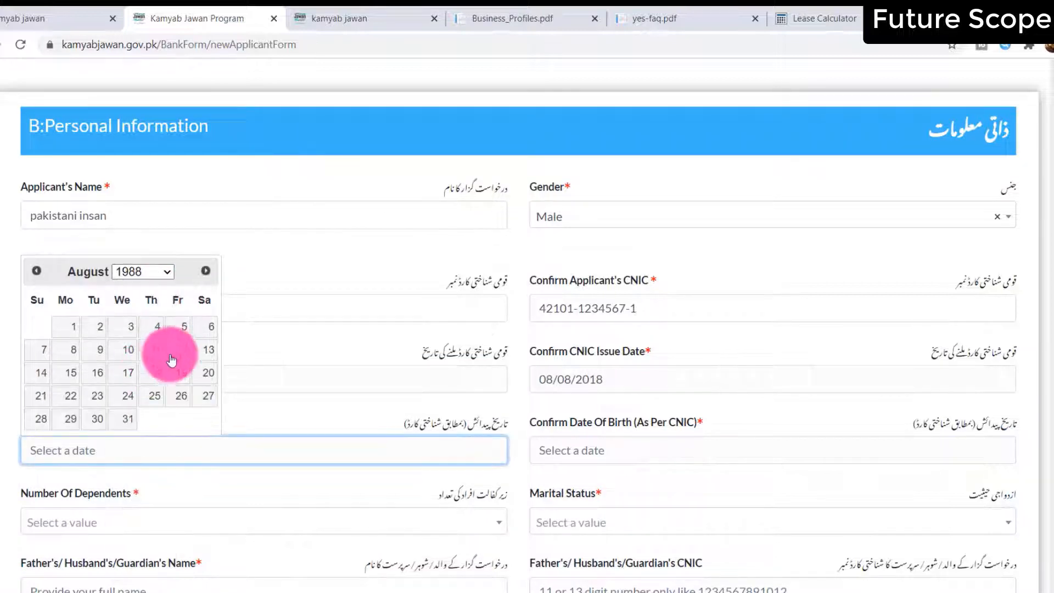
{"action": "left_click", "coordinate": [64, 332]}
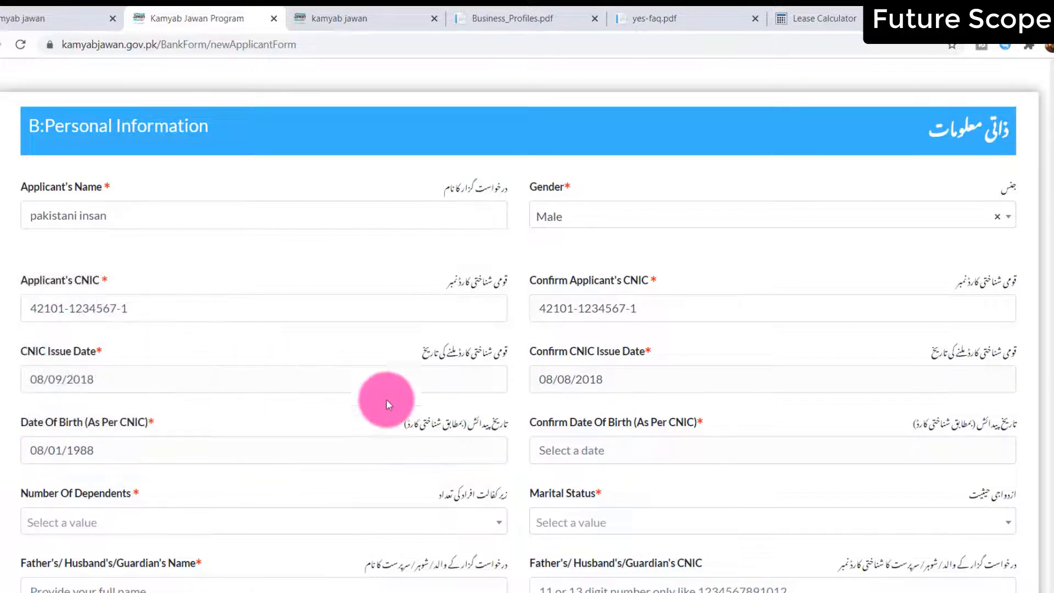
{"action": "left_click", "coordinate": [555, 446]}
{"action": "left_click", "coordinate": [630, 272]}
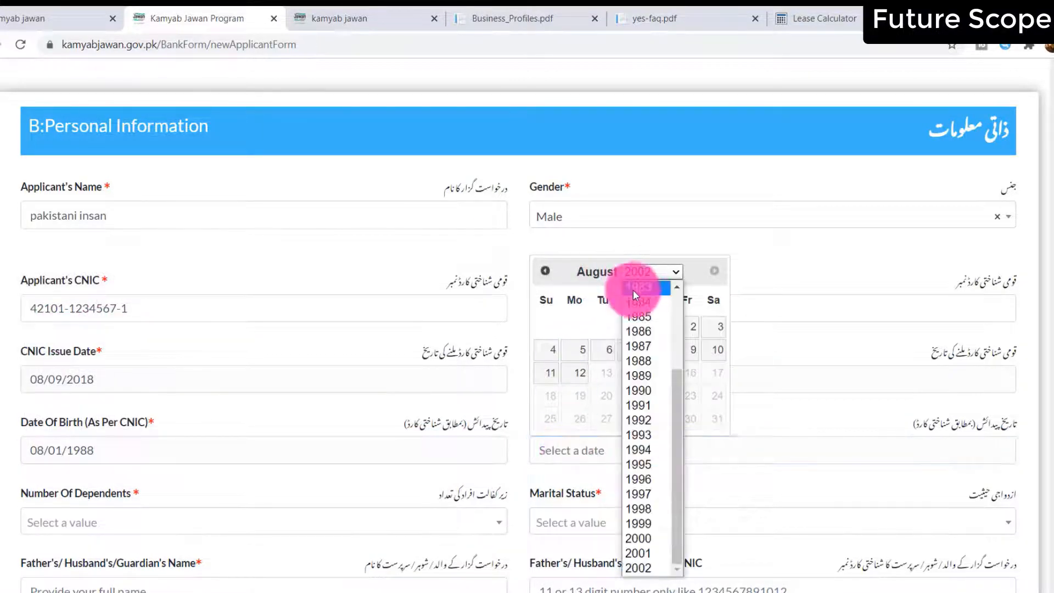
{"action": "left_click", "coordinate": [631, 361]}
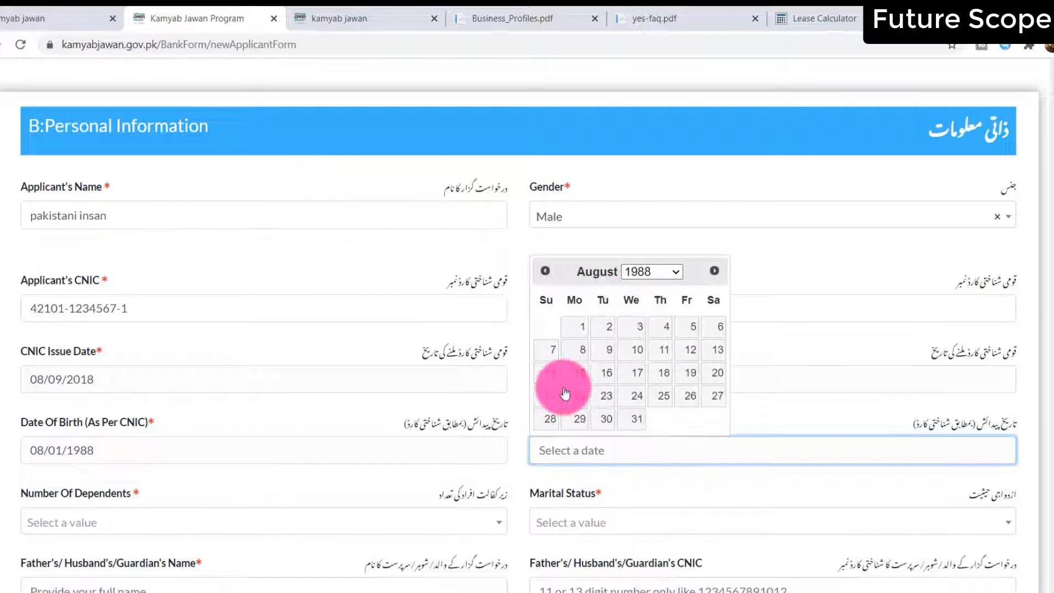
{"action": "left_click", "coordinate": [582, 331]}
Set number of dependents to 3 and marital status to Unmarried
{"action": "left_click", "coordinate": [82, 530]}
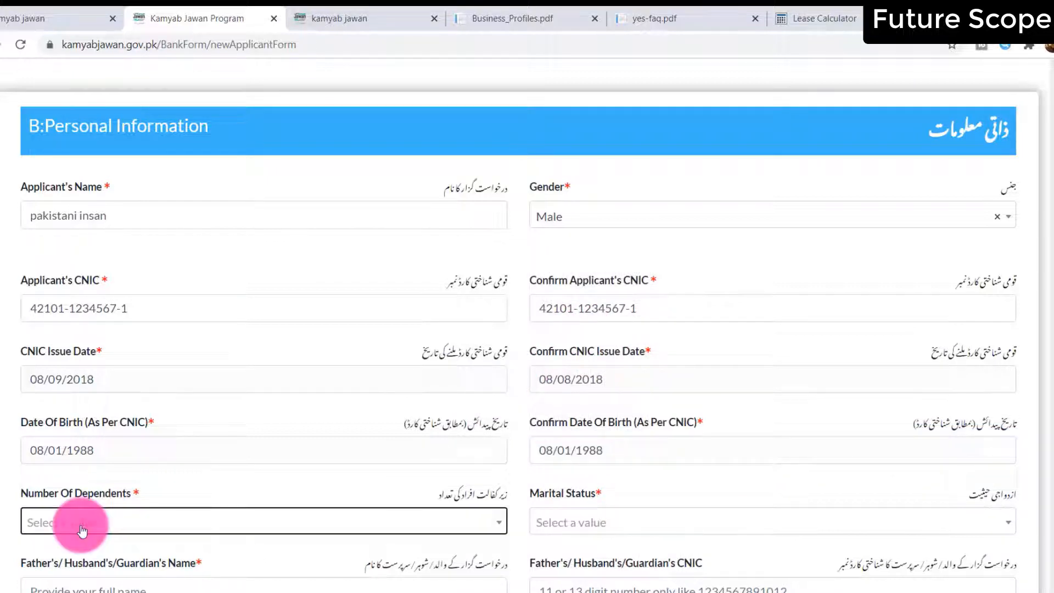
{"action": "left_click", "coordinate": [82, 530]}
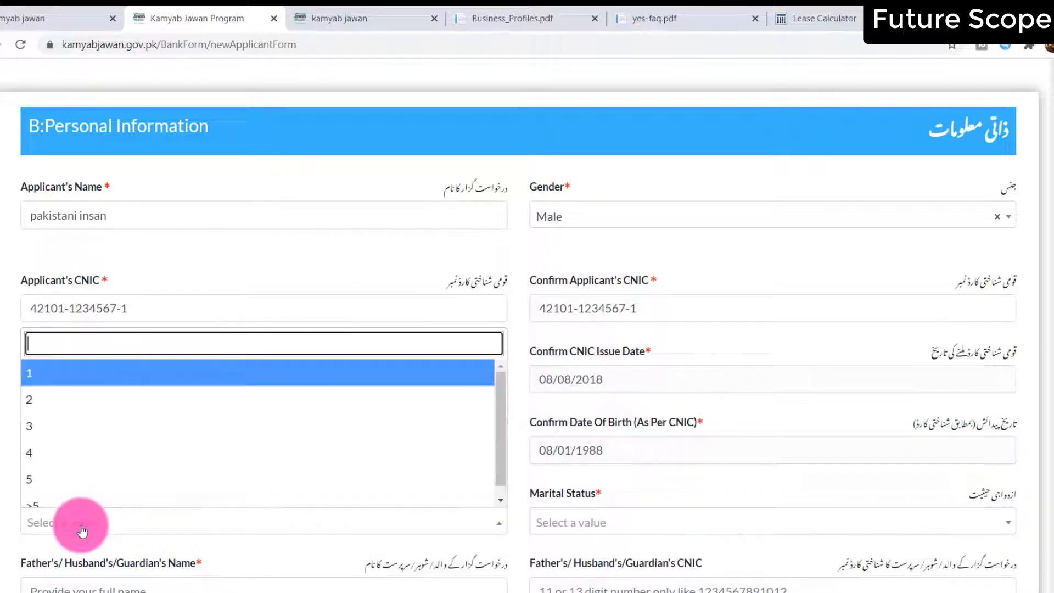
{"action": "left_click", "coordinate": [72, 424]}
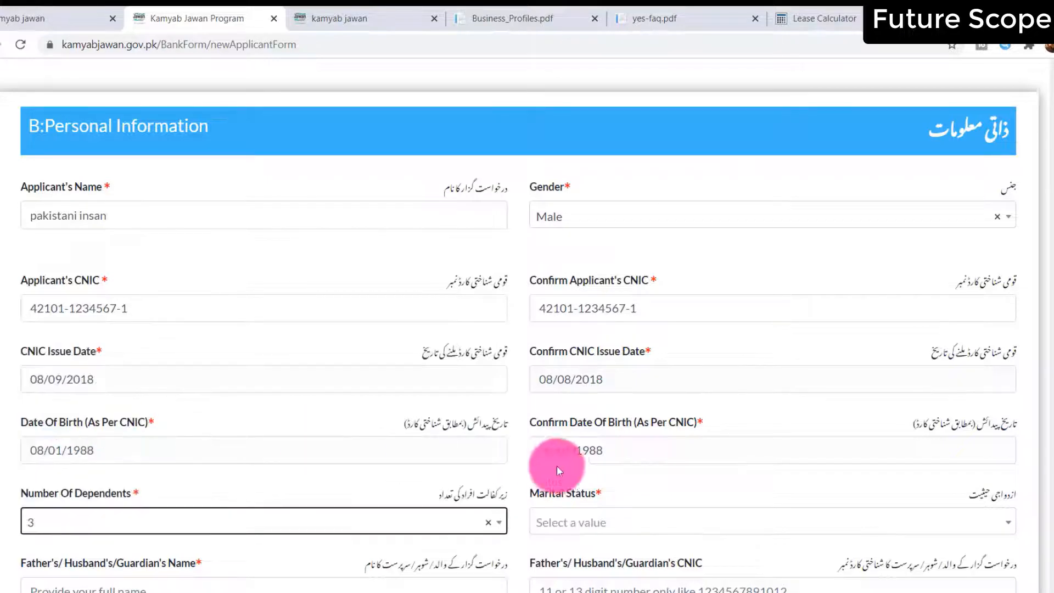
{"action": "left_click", "coordinate": [620, 529]}
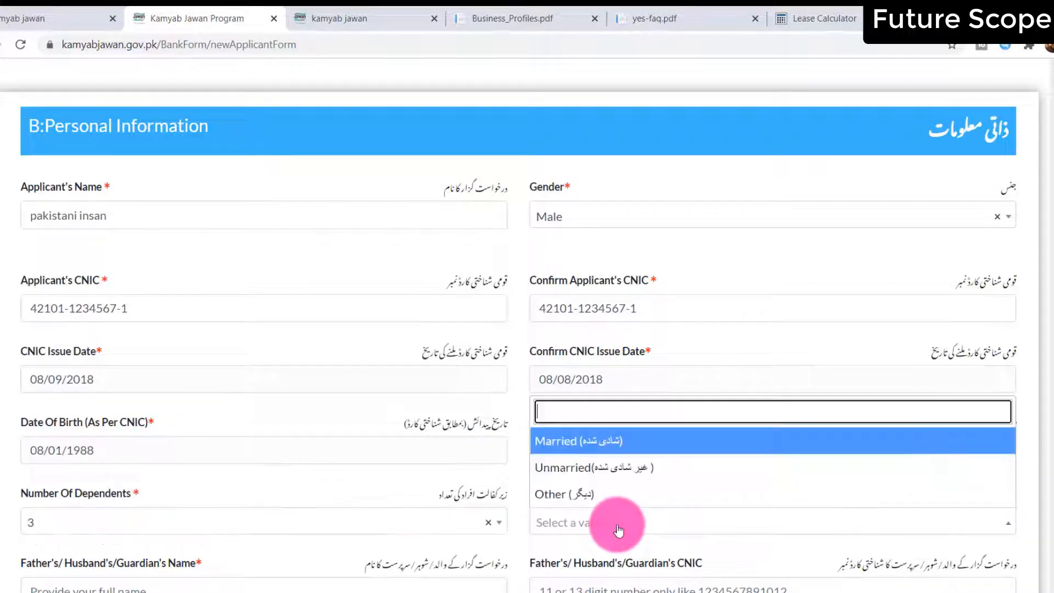
{"action": "left_click", "coordinate": [571, 474]}
Enter the guardian's name, choose Islam as religion, and answer No to disability
{"action": "scroll", "coordinate": [223, 501], "scroll_direction": "down", "scroll_amount": 5}
{"action": "left_click", "coordinate": [184, 311]}
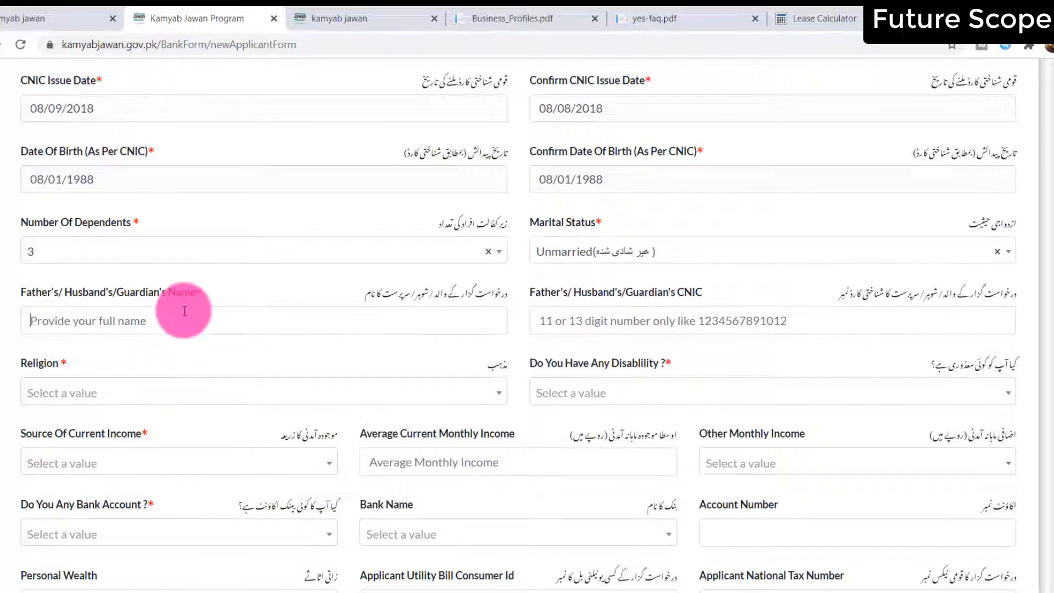
{"action": "key", "text": "shift"}
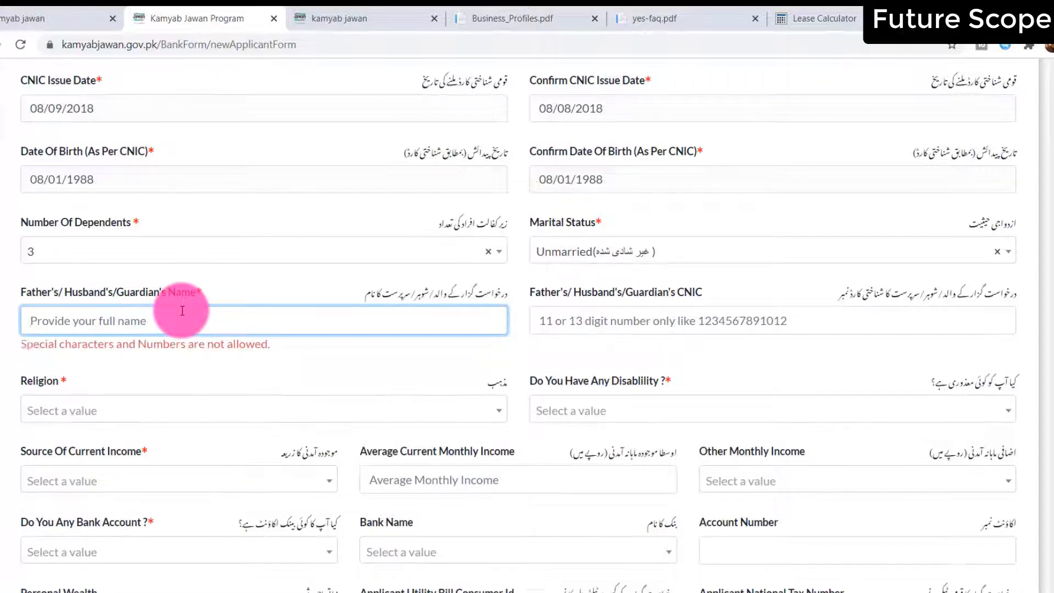
{"action": "type", "text": "mr habeed"}
{"action": "left_click", "coordinate": [596, 332]}
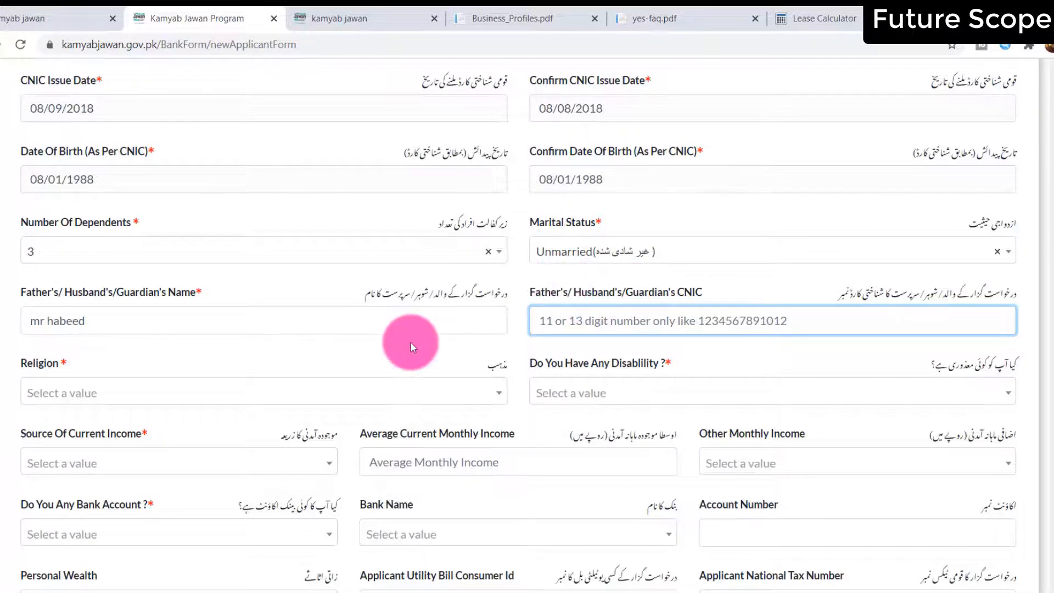
{"action": "left_click", "coordinate": [148, 389]}
{"action": "left_click", "coordinate": [157, 450]}
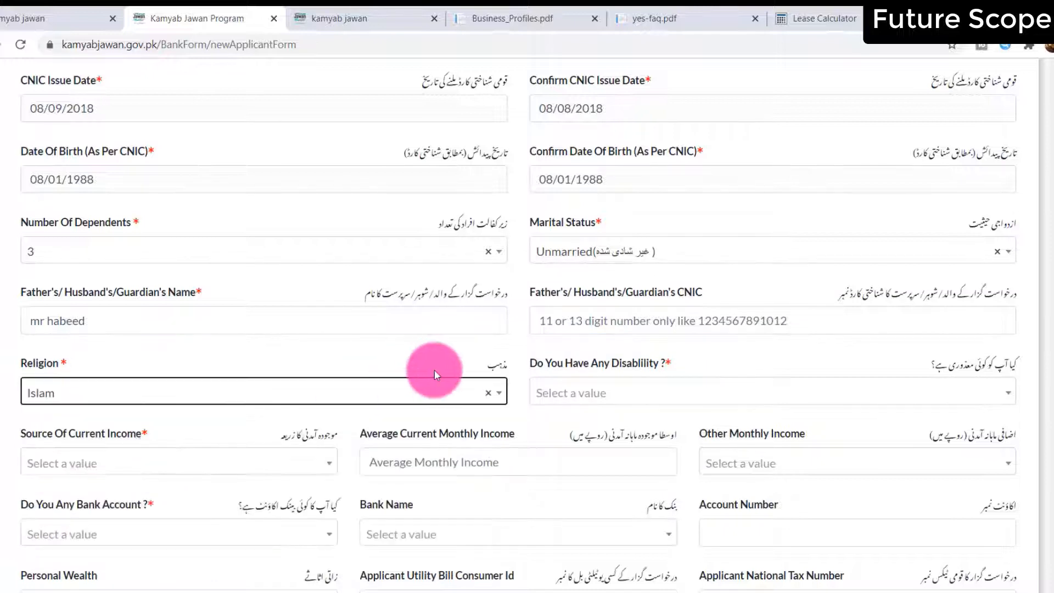
{"action": "left_click", "coordinate": [609, 393]}
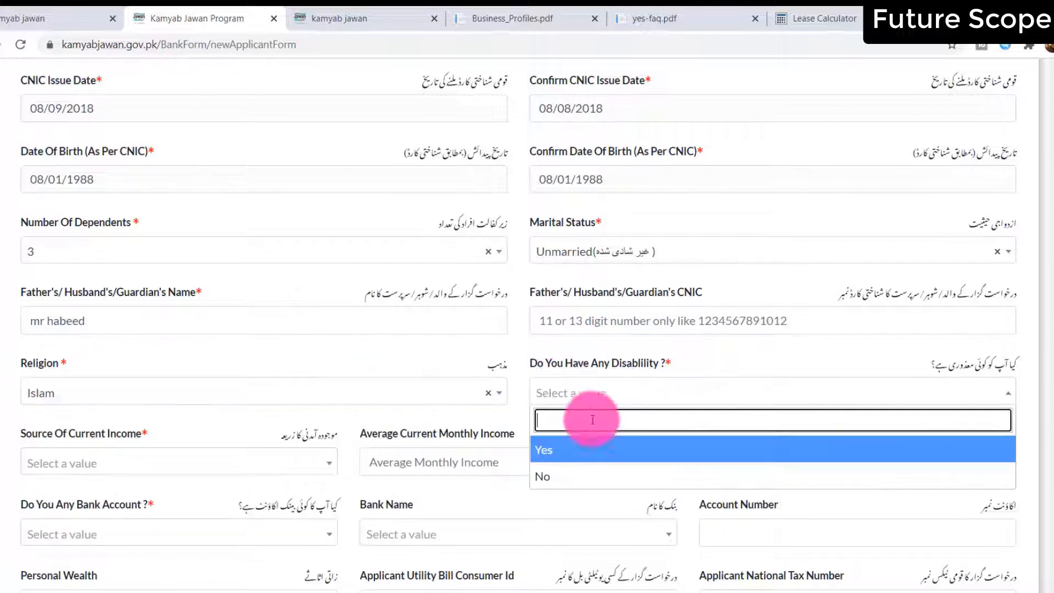
{"action": "left_click", "coordinate": [557, 469]}
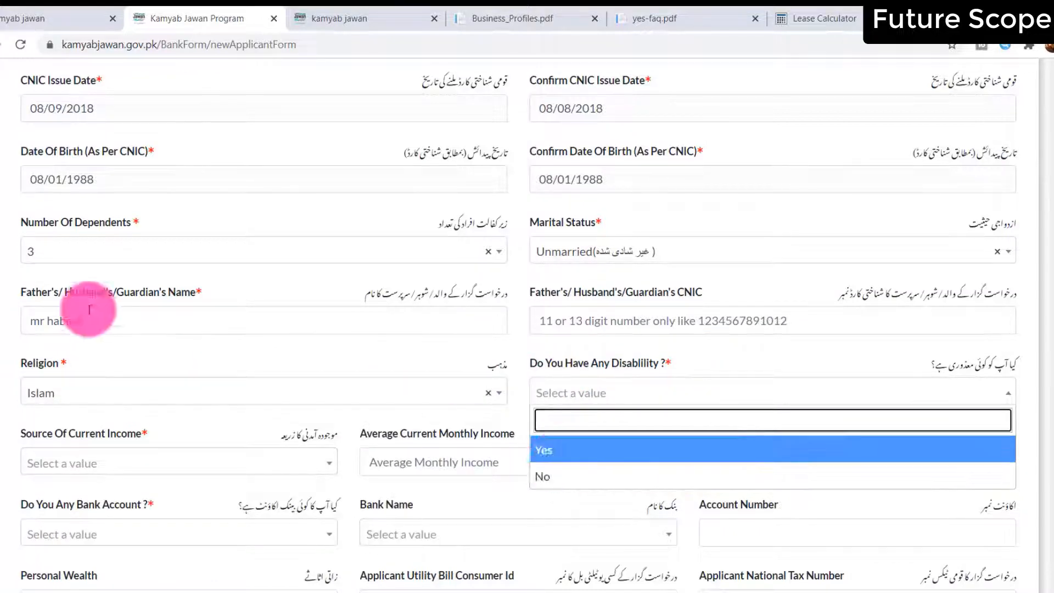
Choose Income from Salary as the income source and enter 20000 as average monthly income
{"action": "left_click", "coordinate": [112, 461]}
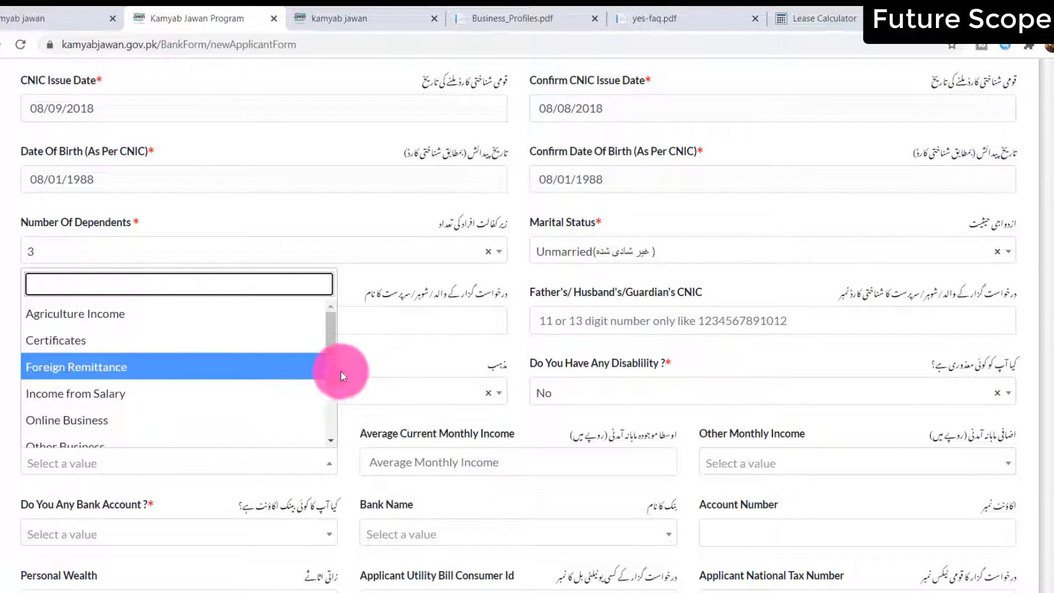
{"action": "left_click_drag", "start_coordinate": [331, 374], "coordinate": [332, 426]}
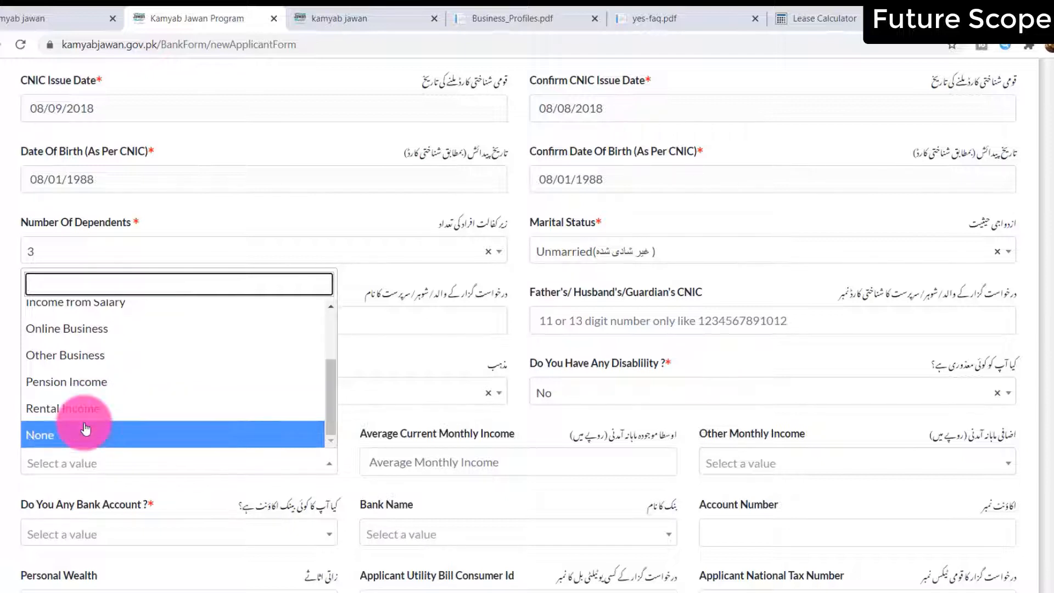
{"action": "scroll", "coordinate": [88, 406], "scroll_direction": "up", "scroll_amount": 3}
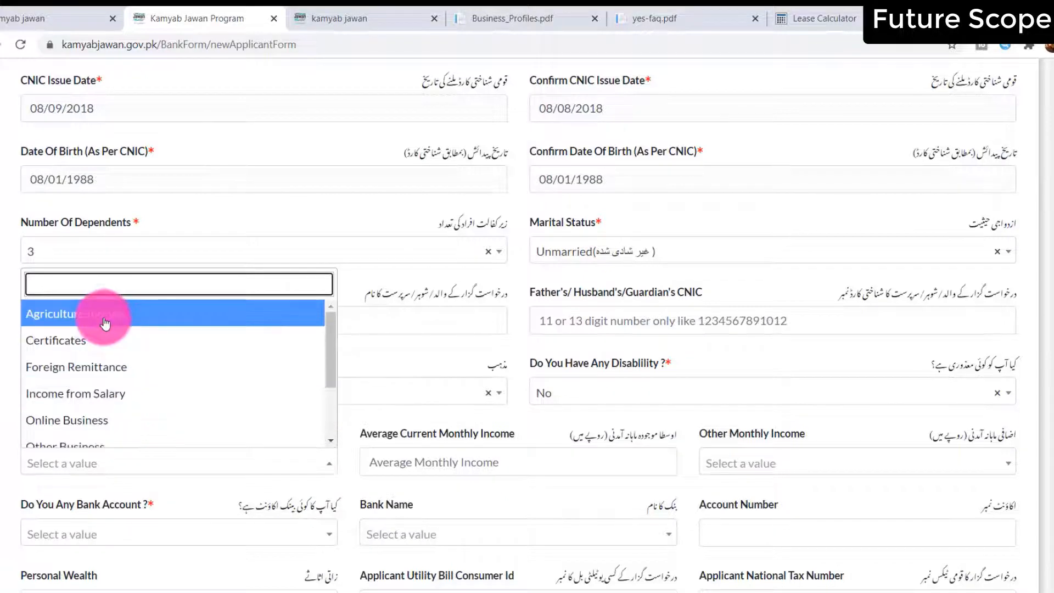
{"action": "left_click", "coordinate": [99, 393]}
{"action": "left_click", "coordinate": [445, 459]}
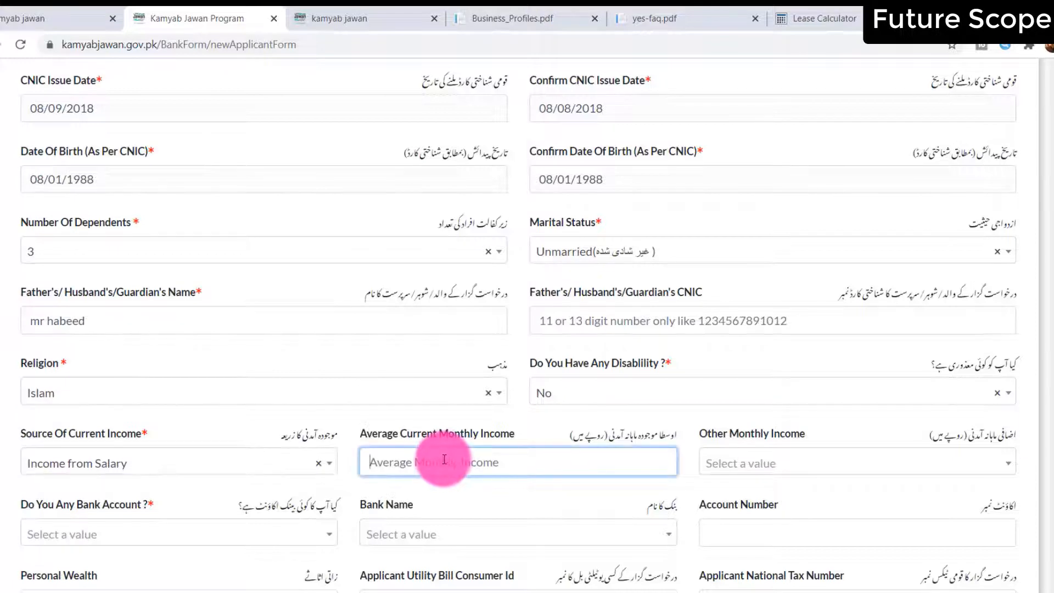
{"action": "type", "text": "20000"}
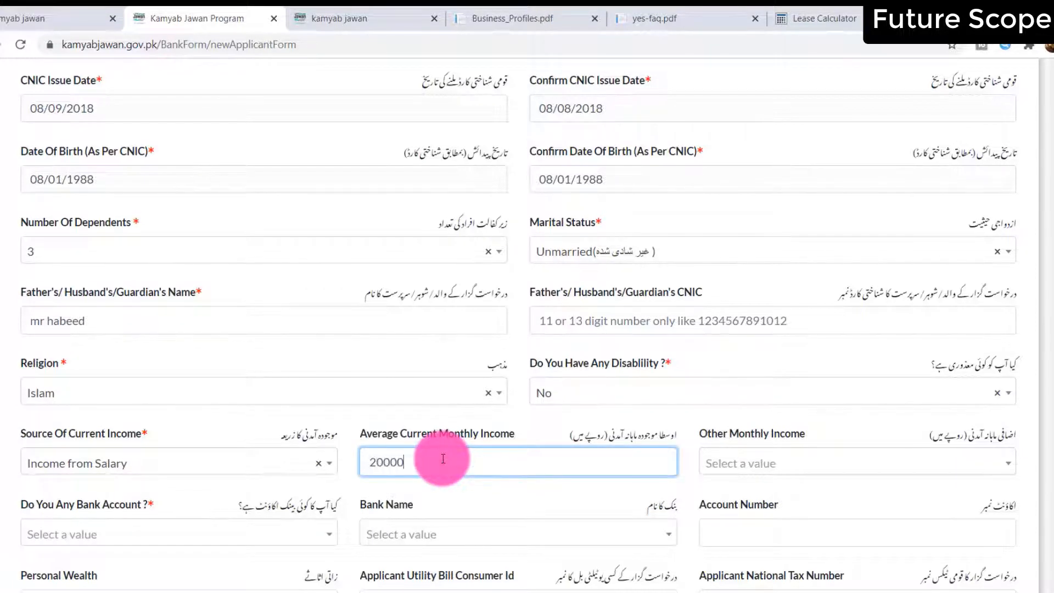
{"action": "key", "text": "Tab"}
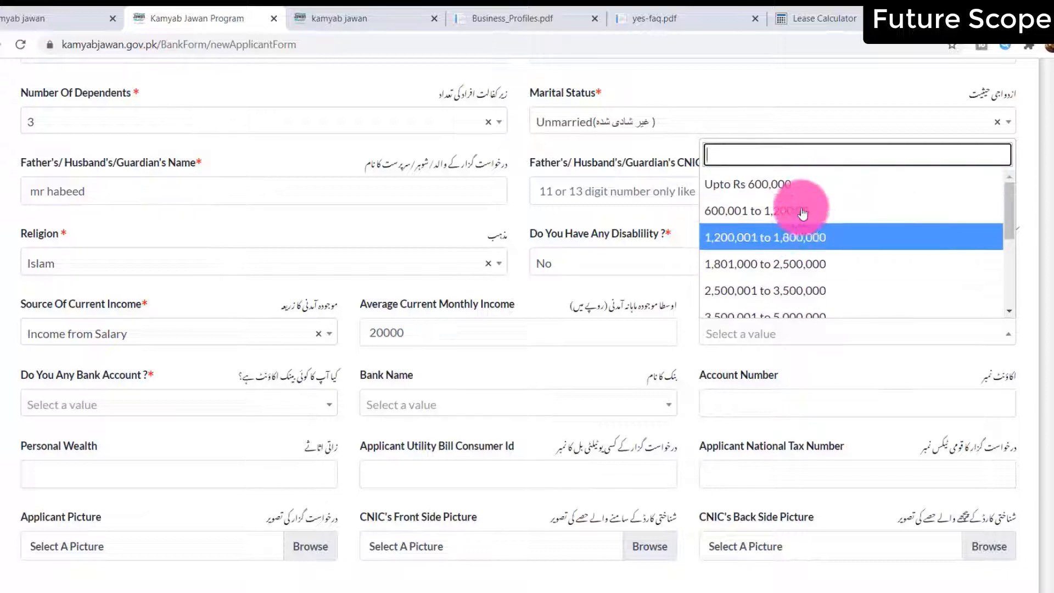
Set other monthly income to Upto Rs 600,000 and answer No to having a bank account
{"action": "left_click", "coordinate": [782, 183]}
{"action": "left_click", "coordinate": [198, 407]}
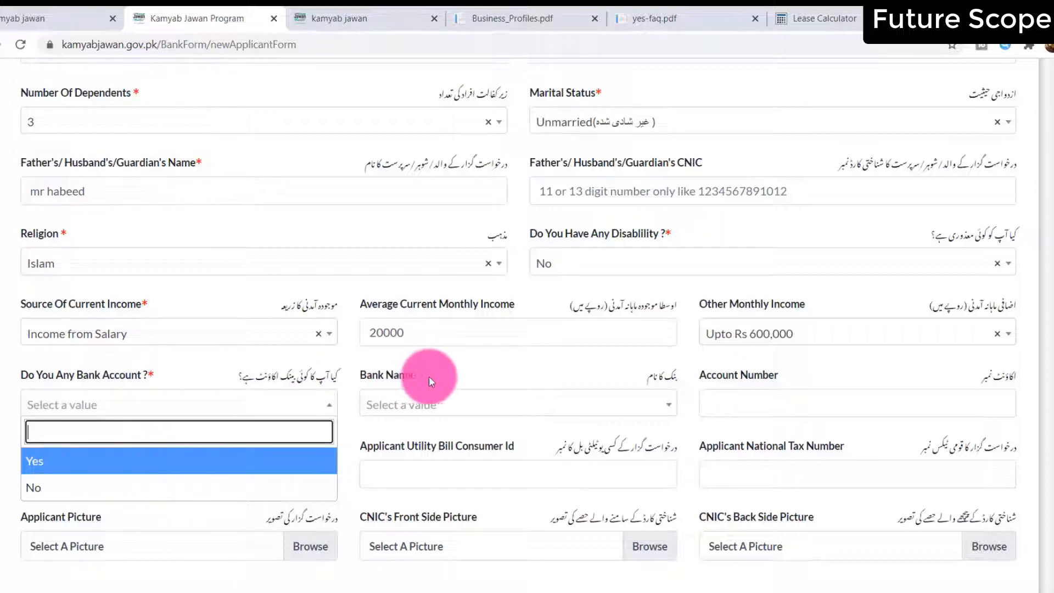
{"action": "left_click", "coordinate": [63, 487]}
Enter personal wealth of 50000 and the applicant's utility bill consumer ID
{"action": "left_click", "coordinate": [124, 476]}
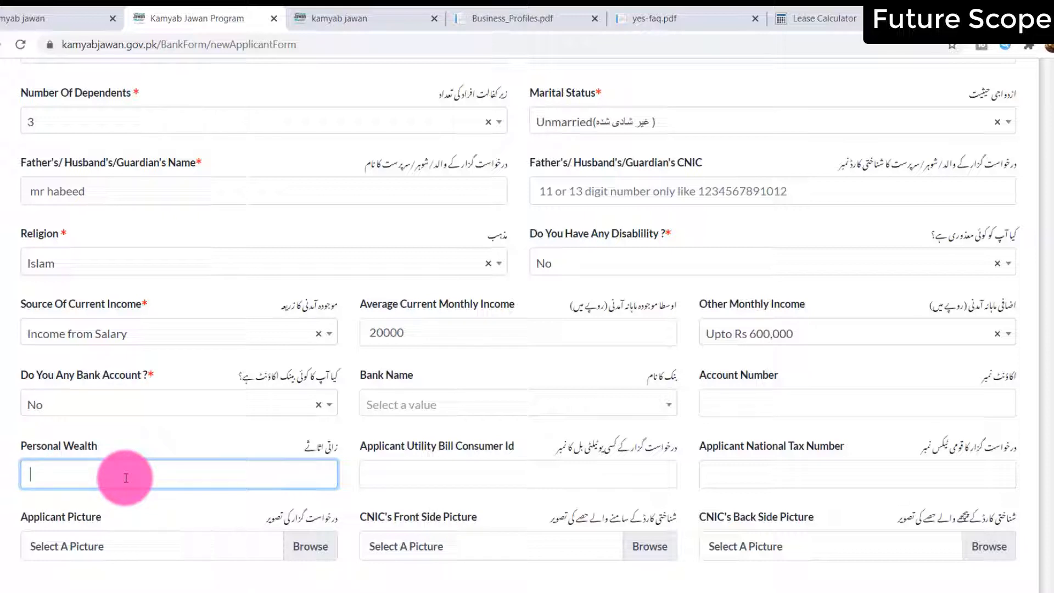
{"action": "type", "text": "50000"}
{"action": "left_click", "coordinate": [432, 475]}
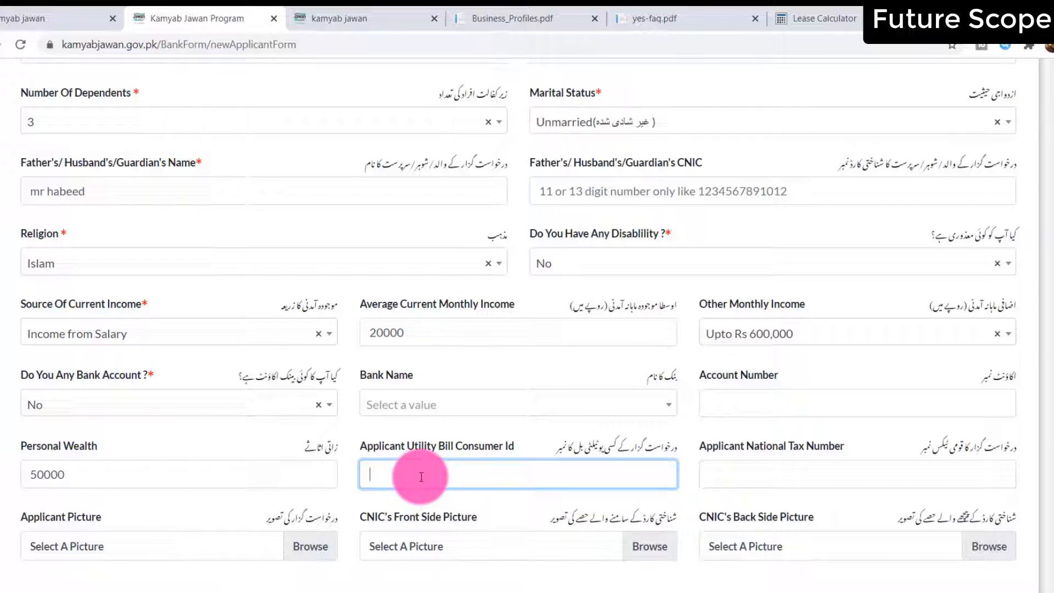
{"action": "type", "text": "1231209u"}
{"action": "left_click", "coordinate": [809, 476]}
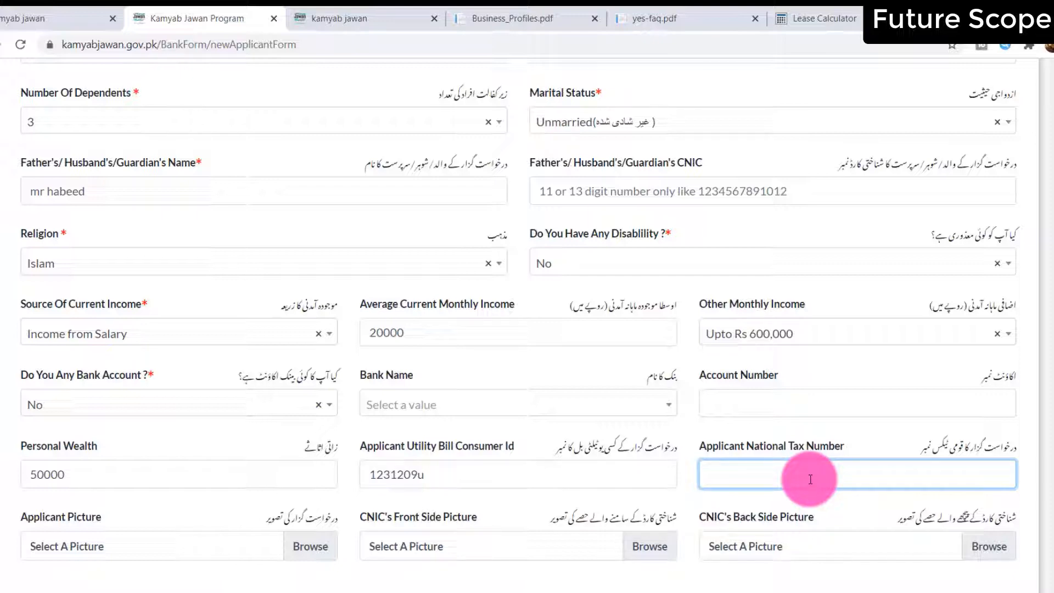
{"action": "scroll", "coordinate": [810, 479], "scroll_direction": "down", "scroll_amount": 5}
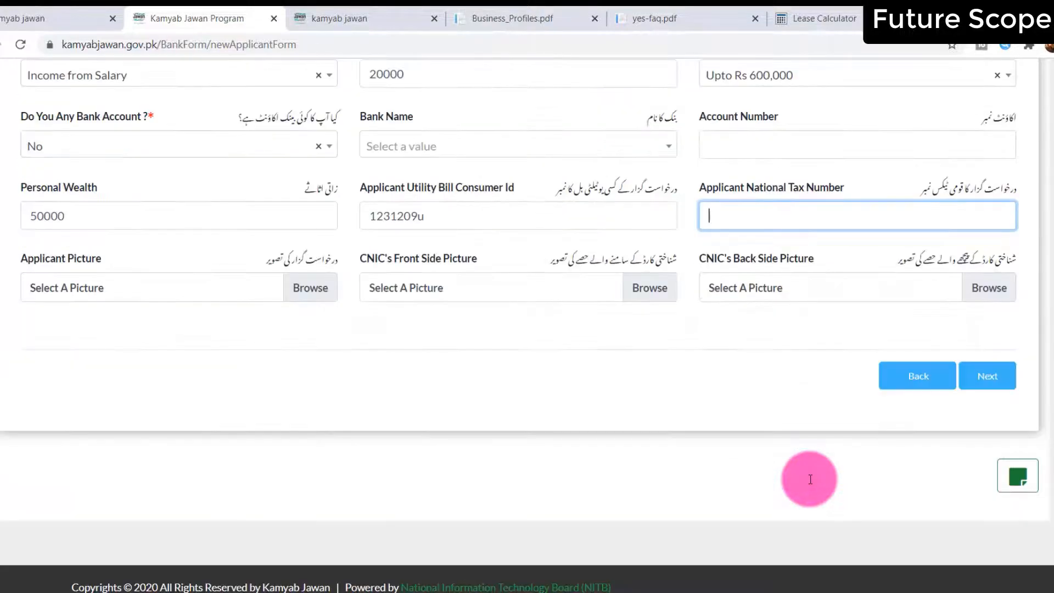
Upload kamyab jawan.jpg from Downloads for the CNIC front side, then go to Step 3
{"action": "left_click", "coordinate": [304, 289]}
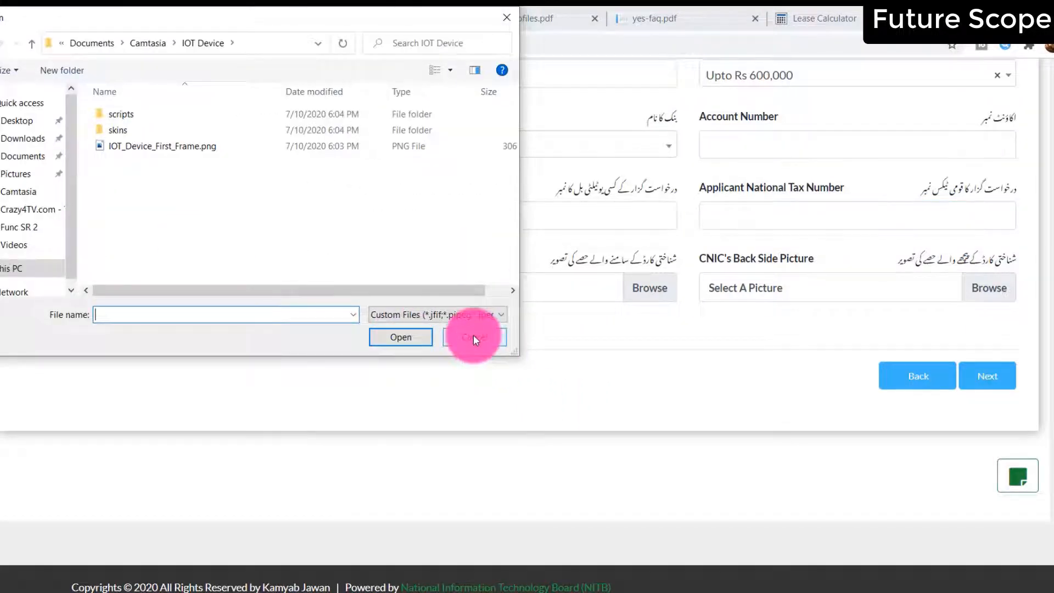
{"action": "left_click", "coordinate": [474, 336]}
{"action": "left_click", "coordinate": [307, 290]}
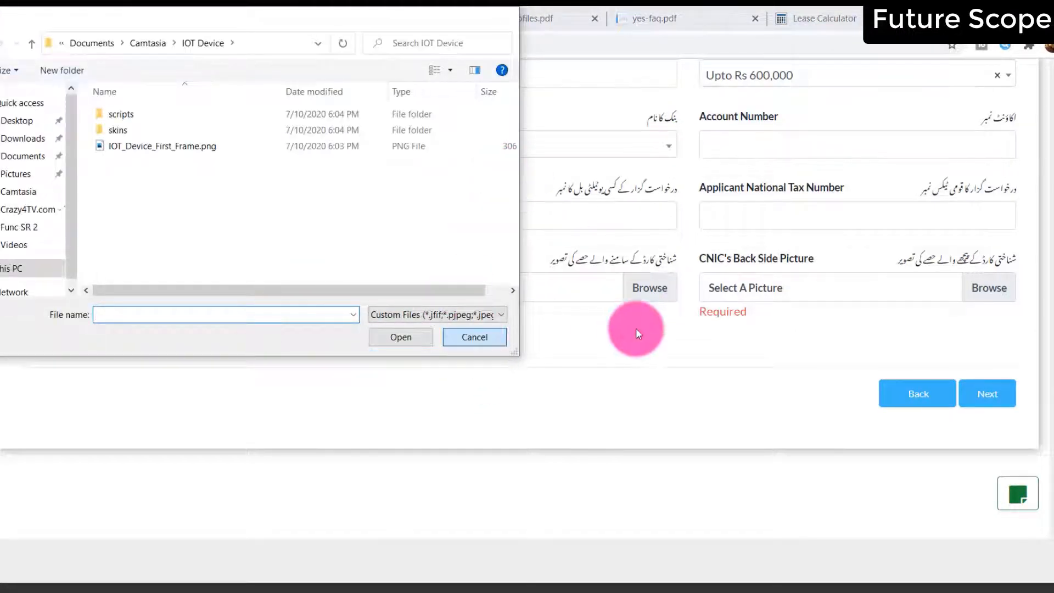
{"action": "left_click", "coordinate": [476, 337]}
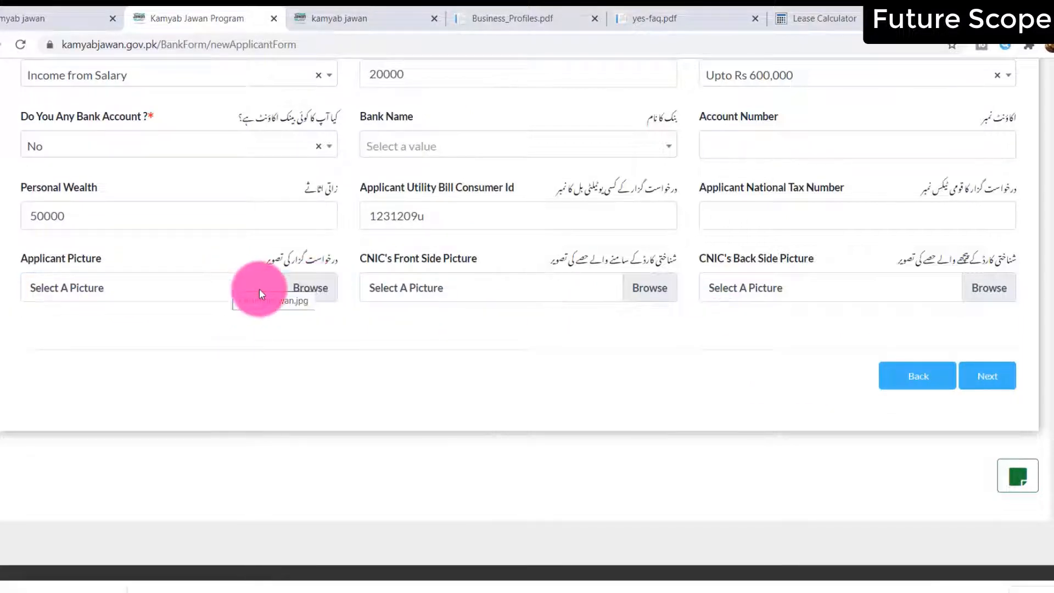
{"action": "left_click", "coordinate": [300, 292]}
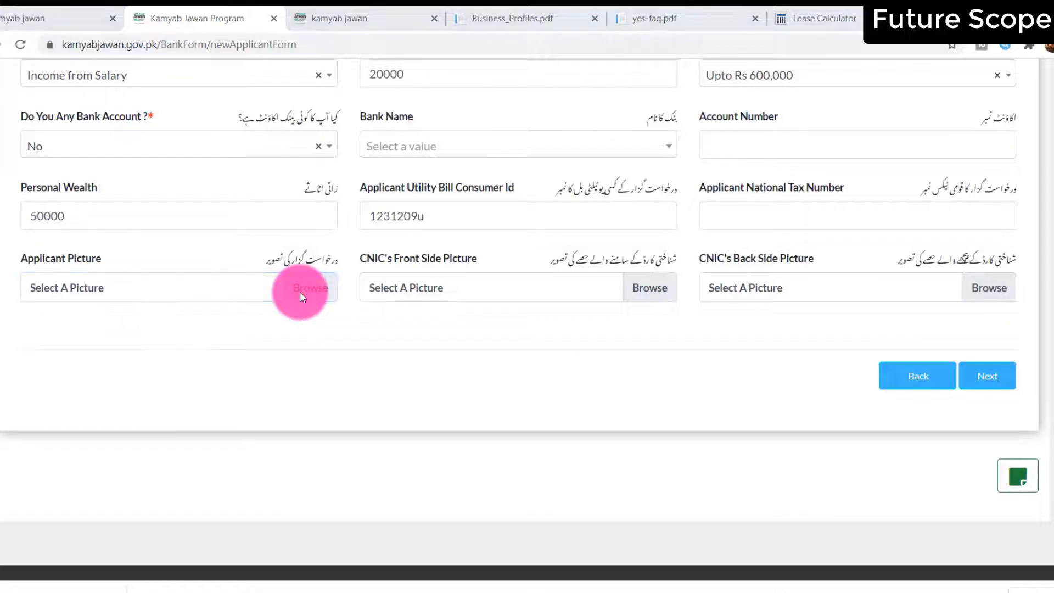
{"action": "left_click", "coordinate": [403, 329]}
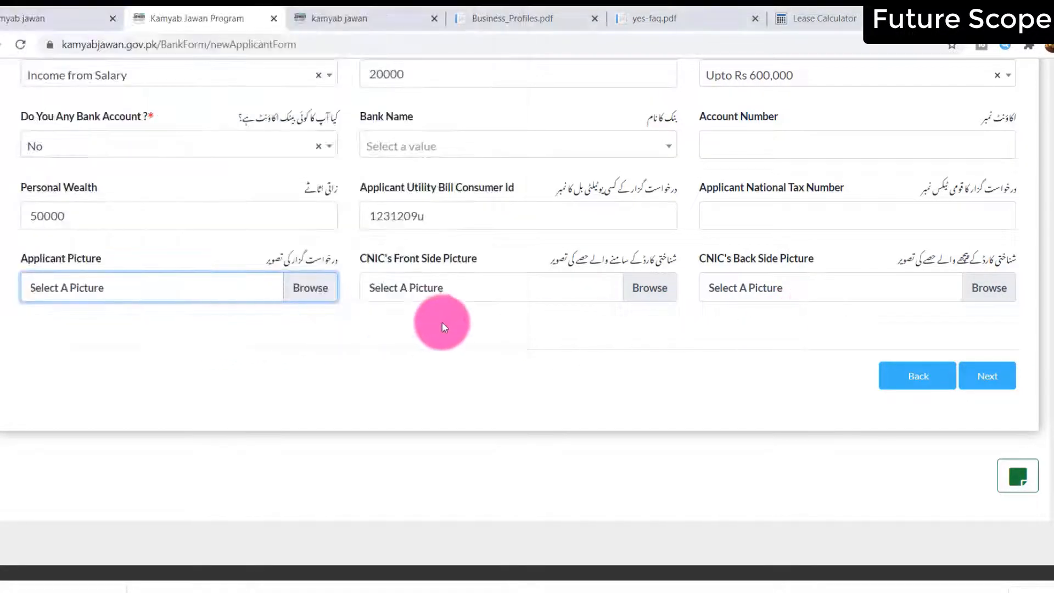
{"action": "left_click", "coordinate": [657, 283]}
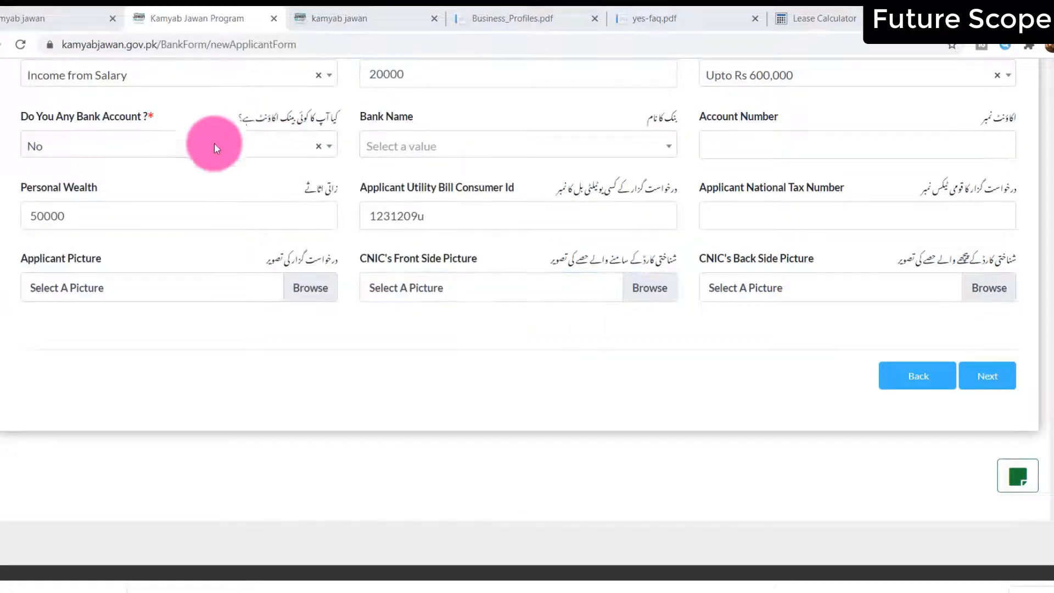
{"action": "left_click", "coordinate": [151, 128]}
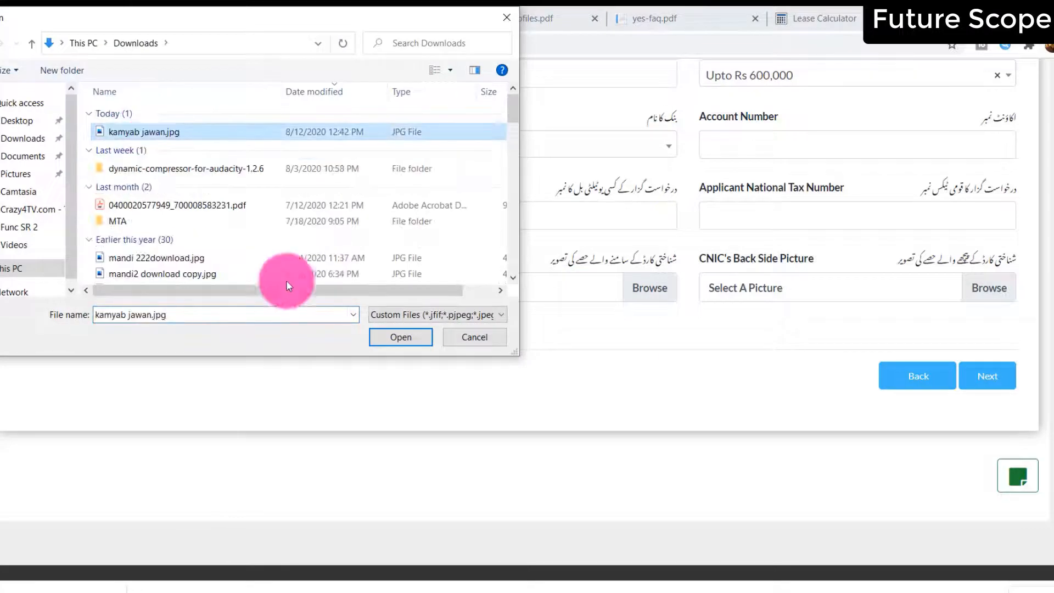
{"action": "left_click", "coordinate": [390, 340]}
{"action": "left_click", "coordinate": [1006, 377]}
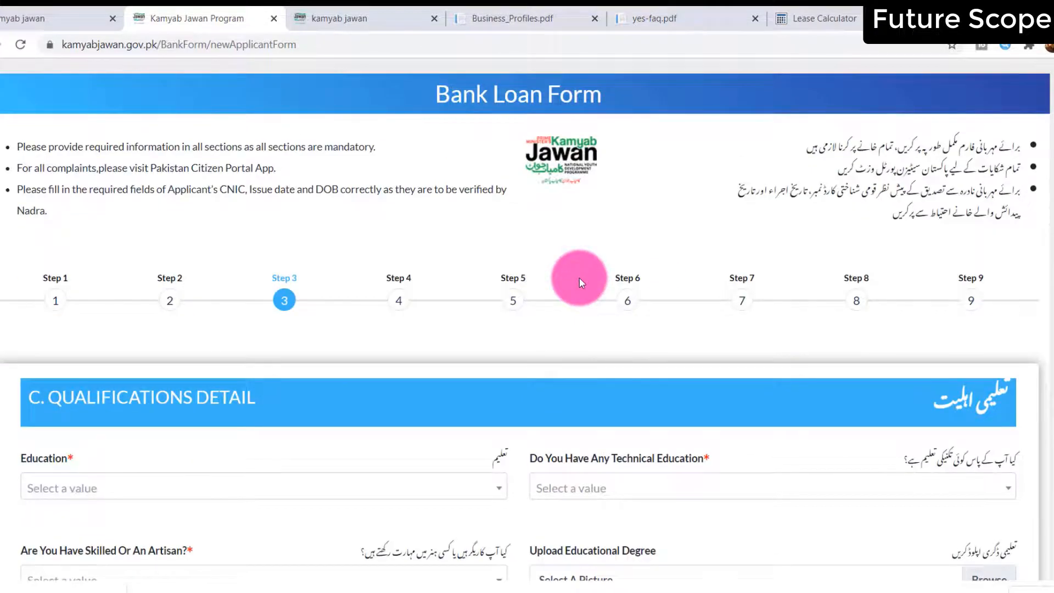
Set both Education and Technical Education to None
{"action": "scroll", "coordinate": [579, 278], "scroll_direction": "down", "scroll_amount": 5}
{"action": "left_click", "coordinate": [364, 215]}
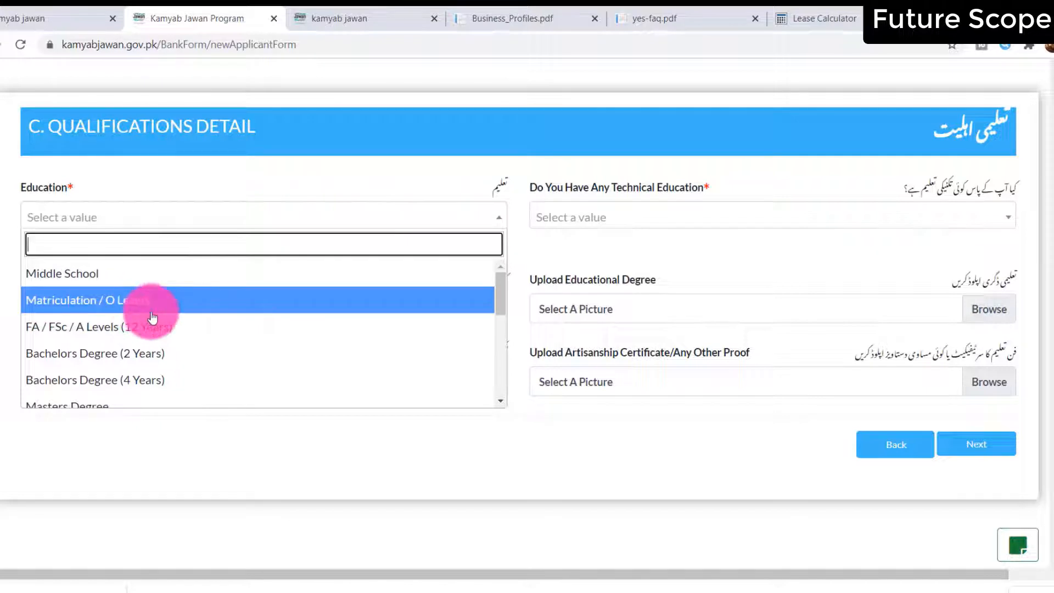
{"action": "scroll", "coordinate": [145, 310], "scroll_direction": "down", "scroll_amount": 4}
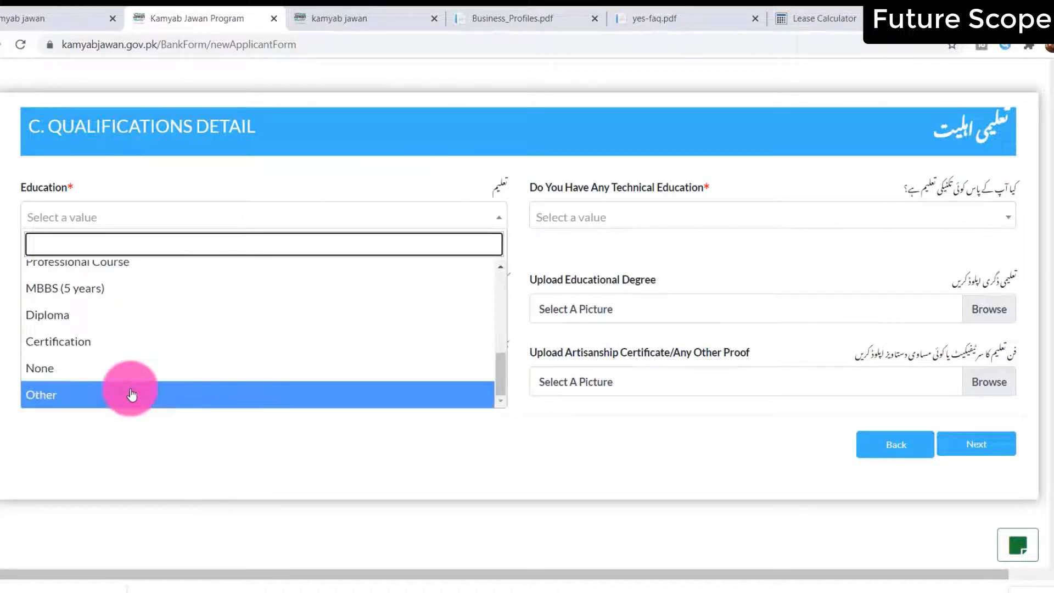
{"action": "left_click", "coordinate": [126, 367]}
{"action": "left_click", "coordinate": [692, 224]}
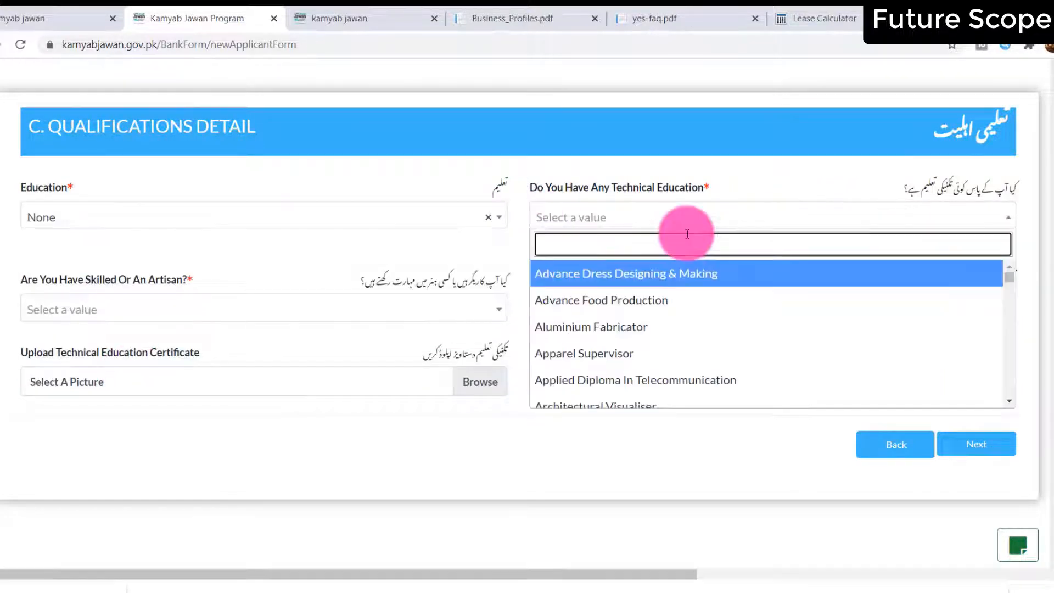
{"action": "left_click", "coordinate": [507, 184]}
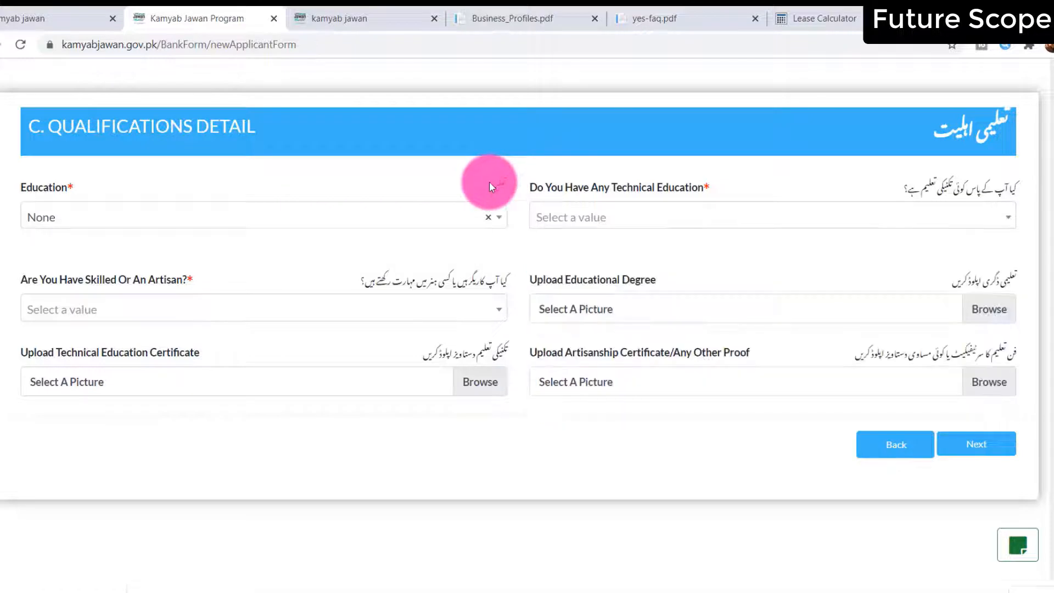
{"action": "left_click", "coordinate": [698, 217]}
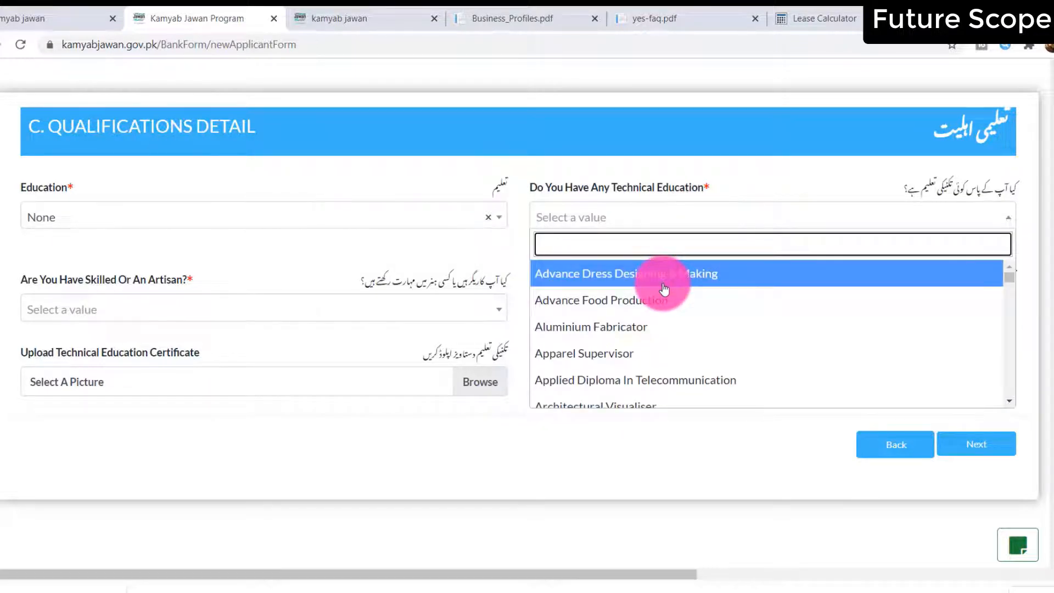
{"action": "scroll", "coordinate": [664, 290], "scroll_direction": "down", "scroll_amount": 3}
{"action": "scroll", "coordinate": [664, 289], "scroll_direction": "down", "scroll_amount": 20}
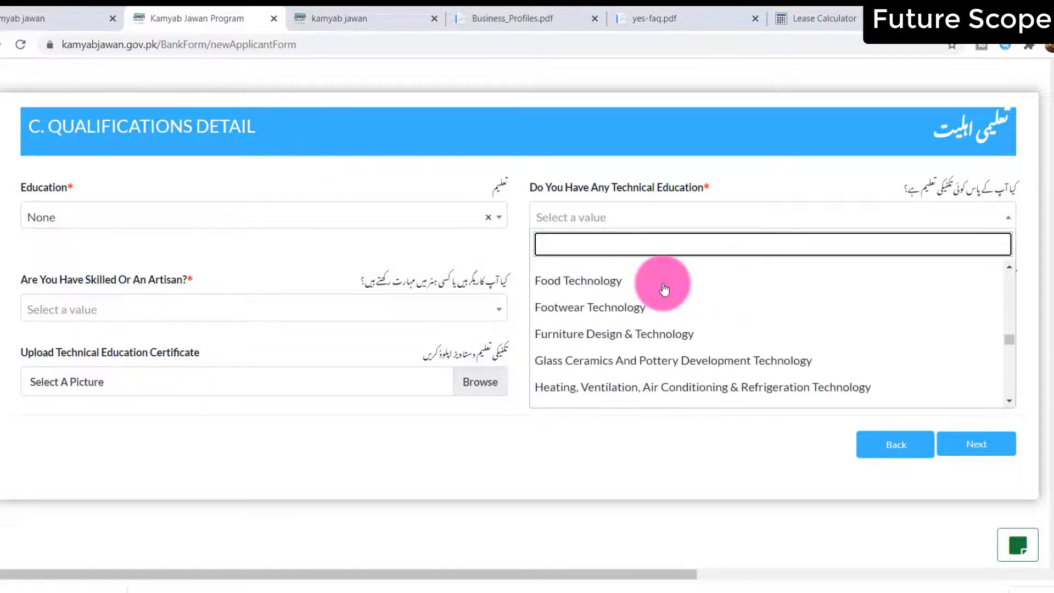
{"action": "left_click", "coordinate": [638, 394]}
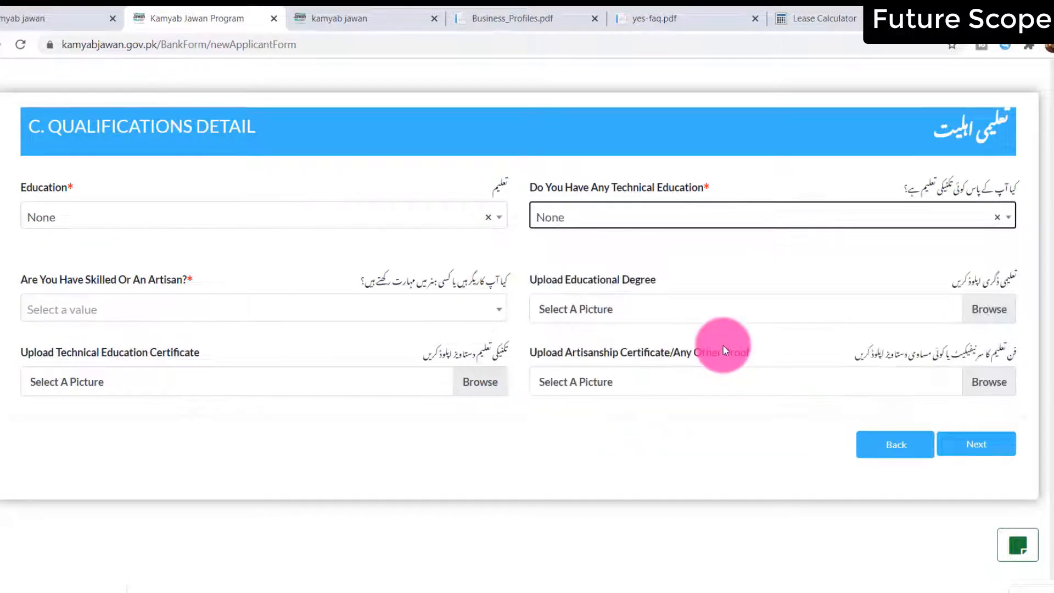
Answer None for the Skilled/Artisan question and advance to the Contact Detail step
{"action": "left_click", "coordinate": [105, 309]}
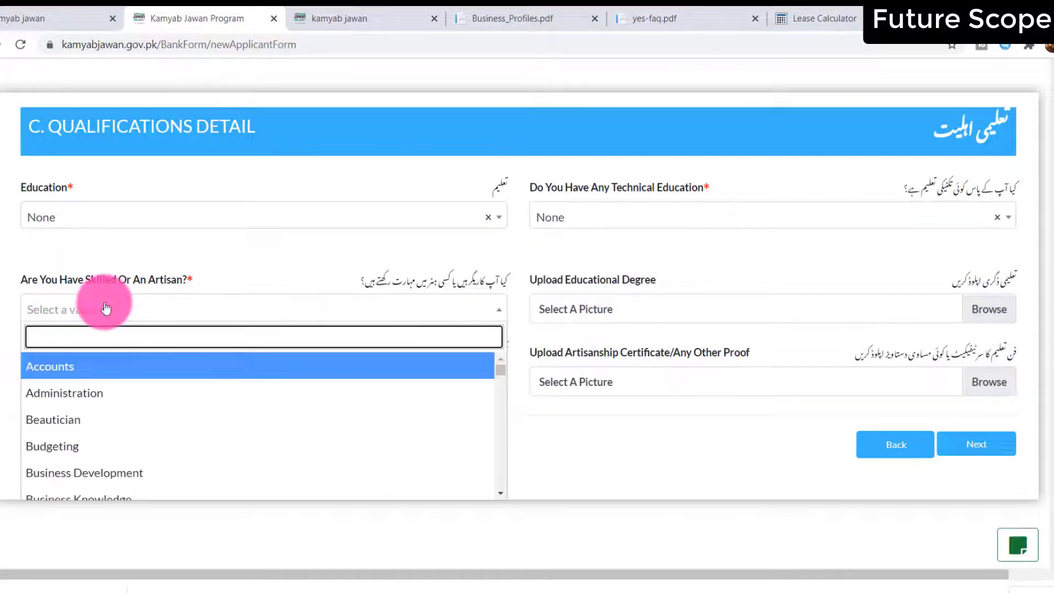
{"action": "scroll", "coordinate": [114, 405], "scroll_direction": "down", "scroll_amount": 3}
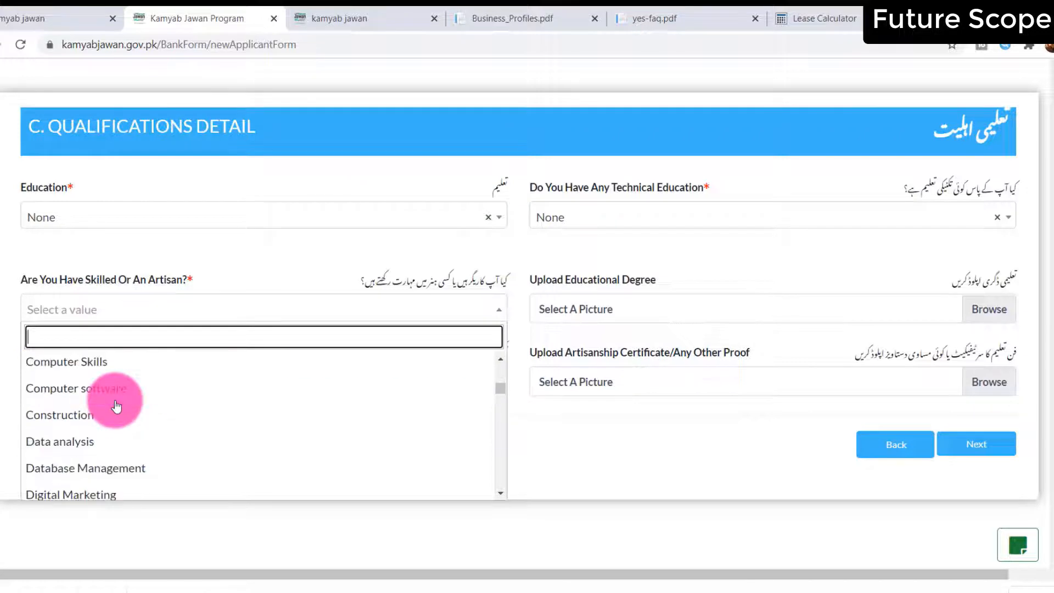
{"action": "scroll", "coordinate": [366, 408], "scroll_direction": "down", "scroll_amount": 6}
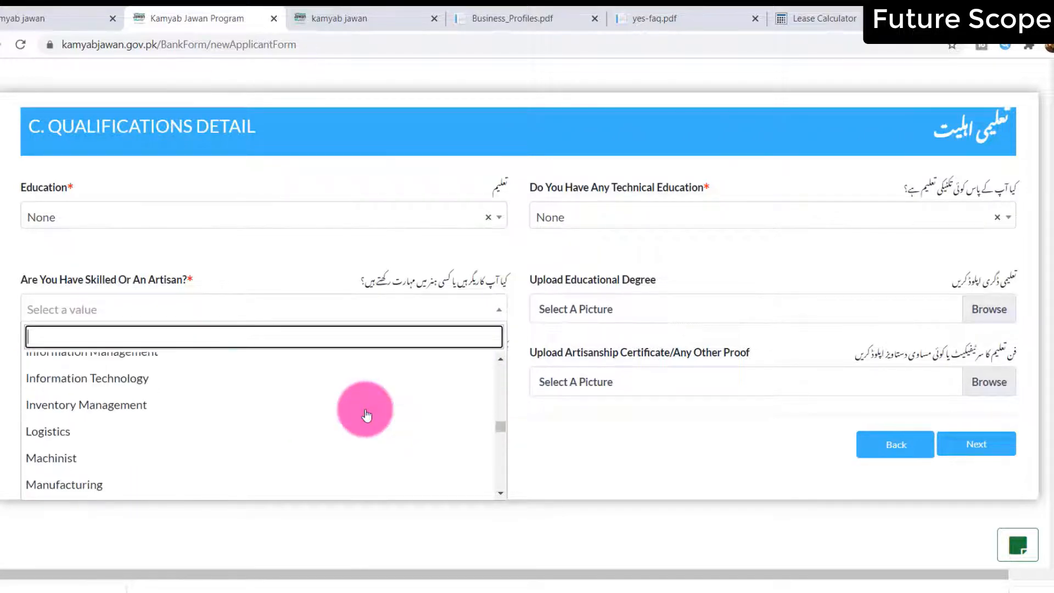
{"action": "scroll", "coordinate": [365, 413], "scroll_direction": "down", "scroll_amount": 10}
{"action": "left_click", "coordinate": [141, 487]}
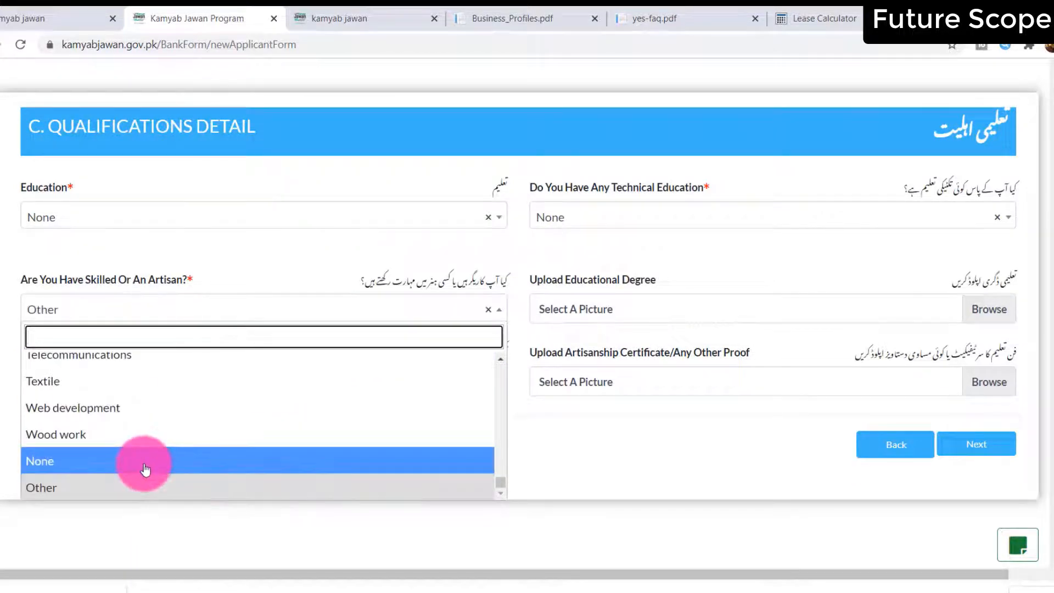
{"action": "left_click", "coordinate": [145, 469]}
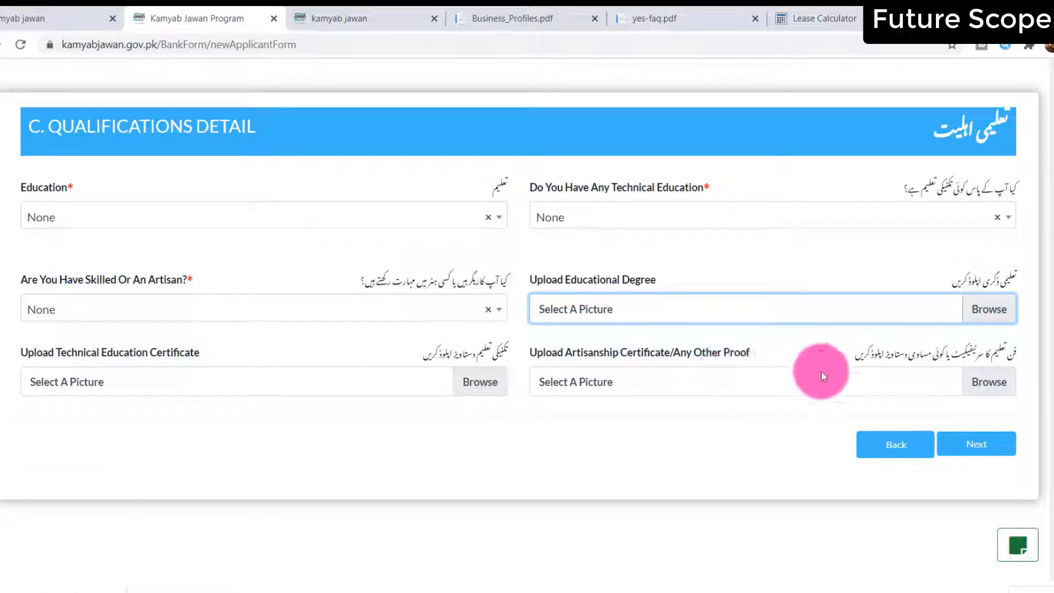
{"action": "left_click", "coordinate": [973, 444]}
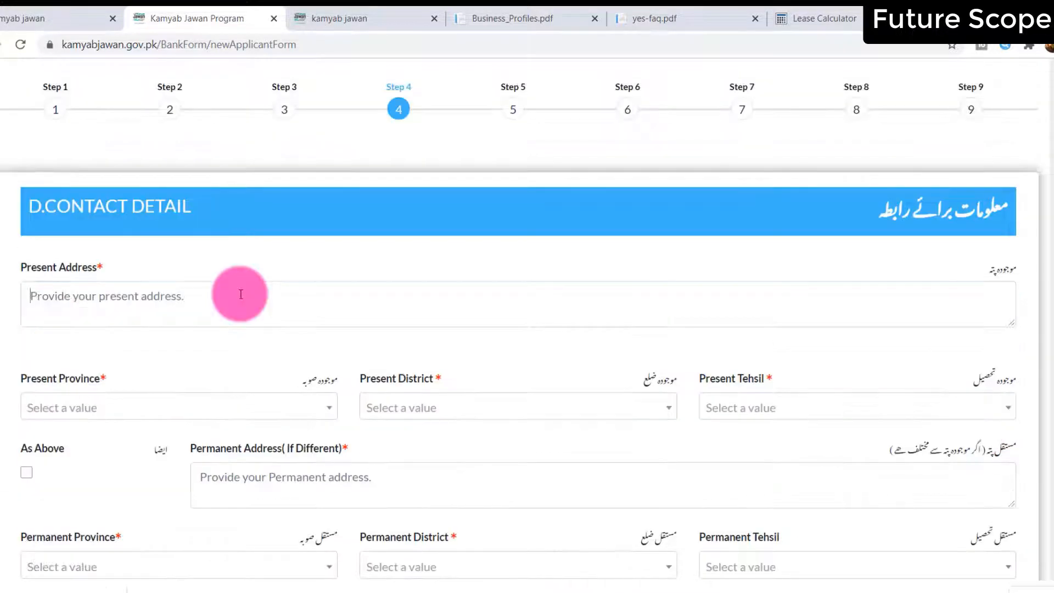
{"action": "left_click", "coordinate": [236, 294]}
Enter the present address with province Sindh and district Kashmore
{"action": "type", "text": "Clifton Defence Kara"}
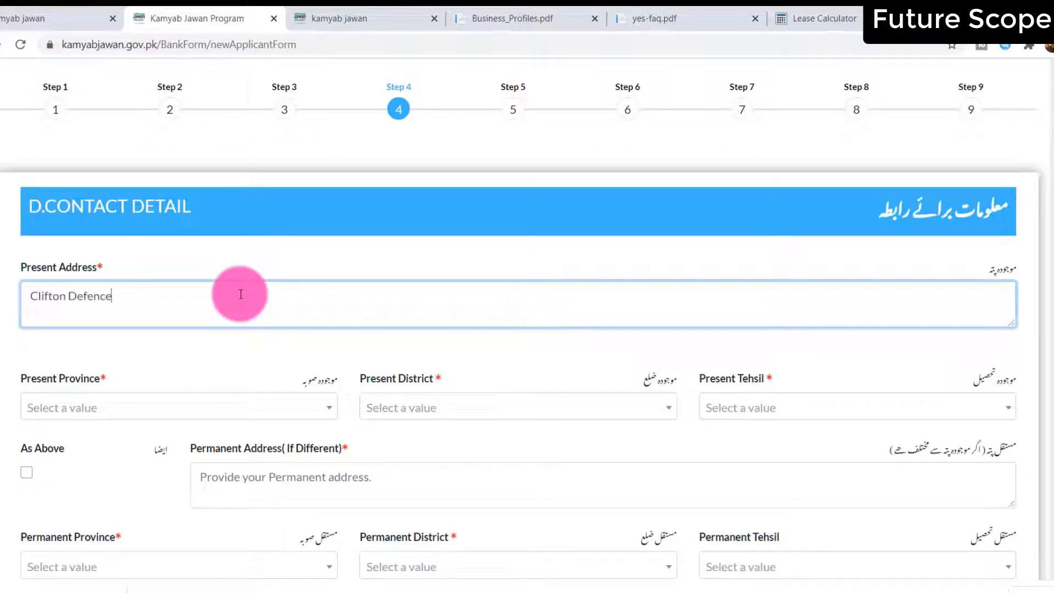
{"action": "left_click", "coordinate": [217, 407]}
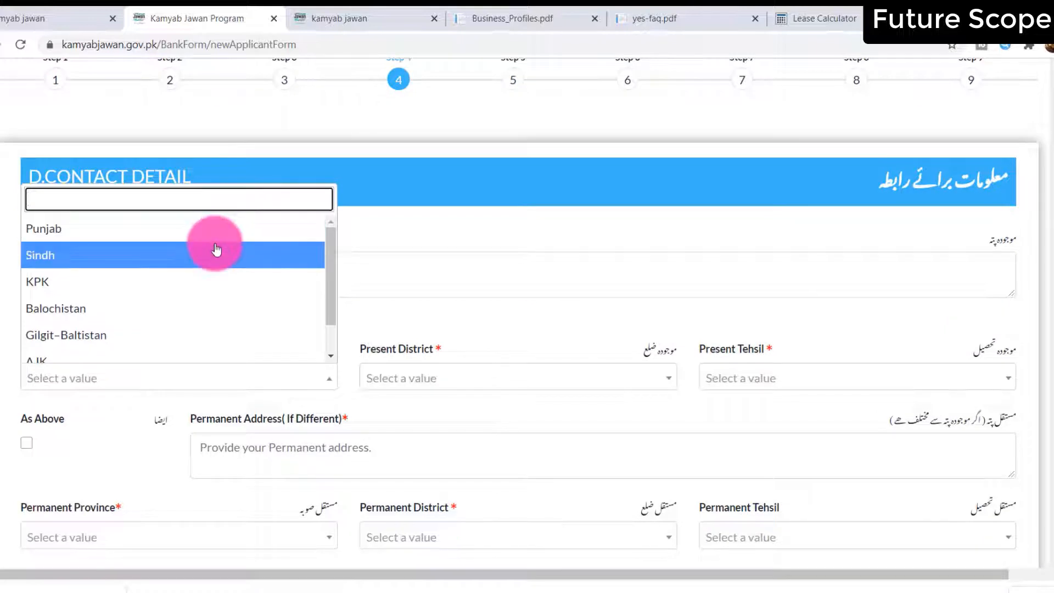
{"action": "left_click", "coordinate": [217, 249]}
{"action": "left_click", "coordinate": [401, 371]}
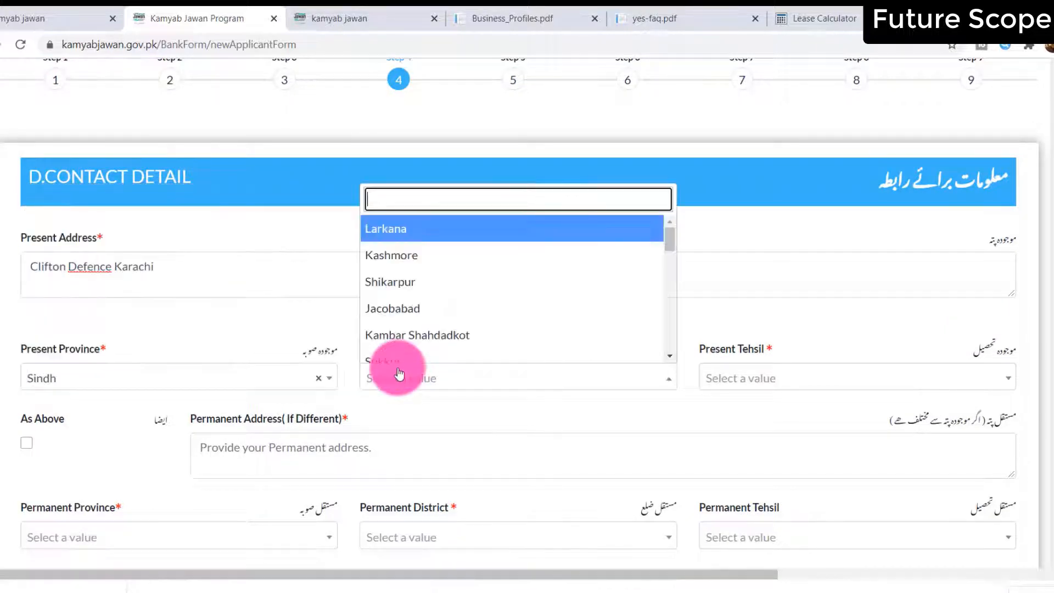
{"action": "left_click", "coordinate": [417, 254]}
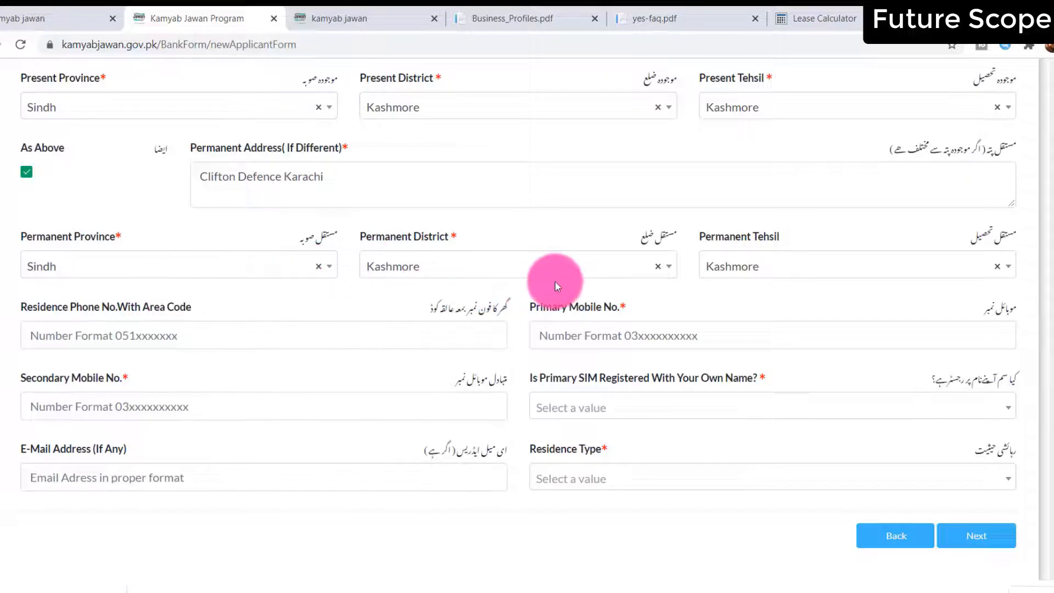
Fill in the residence phone, primary mobile and secondary mobile numbers
{"action": "left_click", "coordinate": [117, 337]}
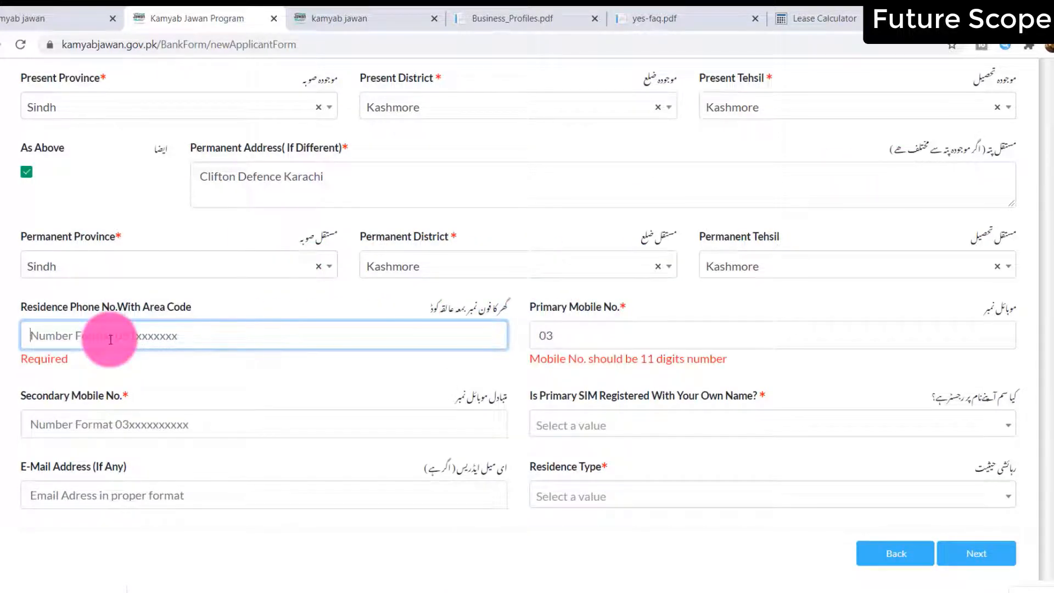
{"action": "type", "text": "03331234567"}
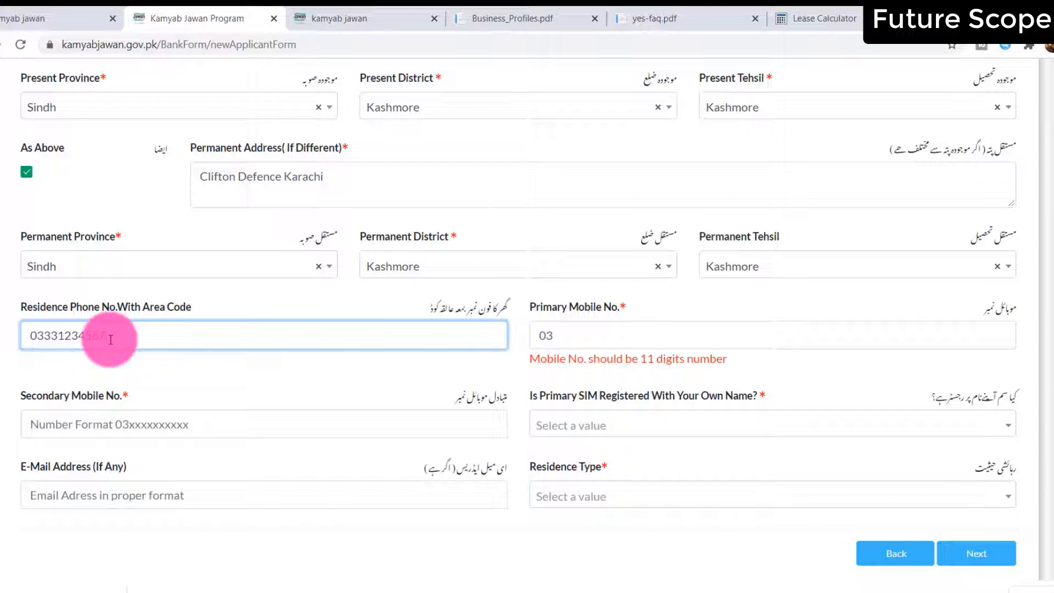
{"action": "key", "text": "Tab"}
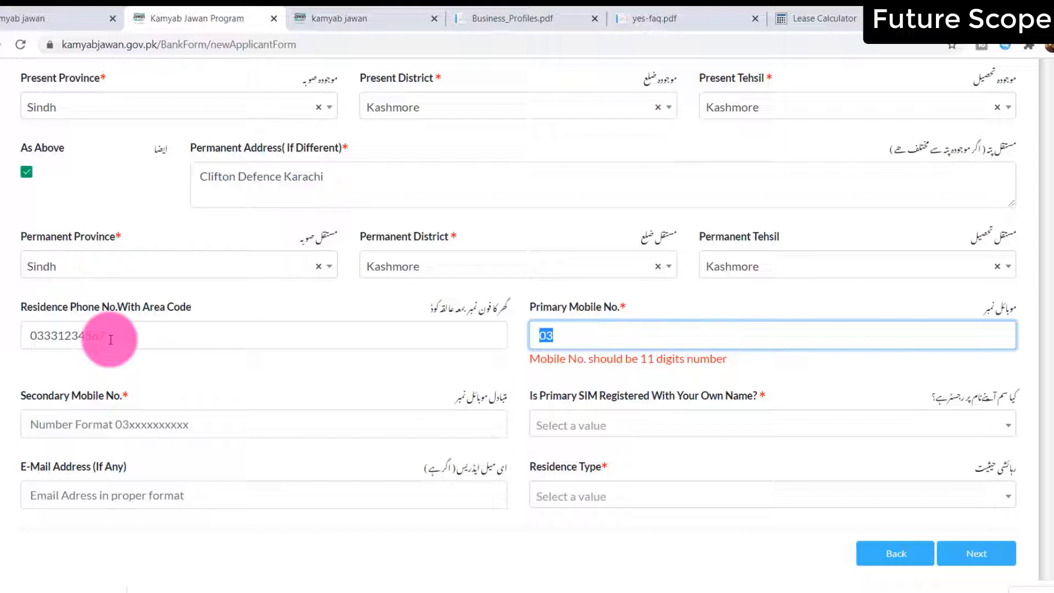
{"action": "type", "text": "03331234567"}
{"action": "key", "text": "Tab"}
{"action": "type", "text": "033323"}
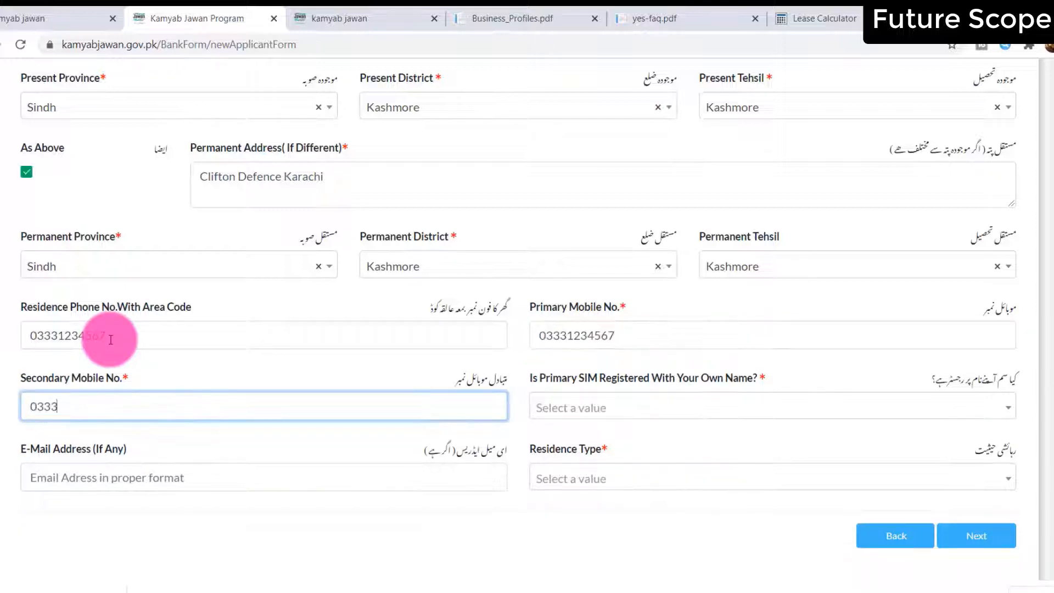
{"action": "key", "text": "BackSpace"}
{"action": "key", "text": "BackSpace"}
{"action": "type", "text": "1234567"}
{"action": "key", "text": "Tab"}
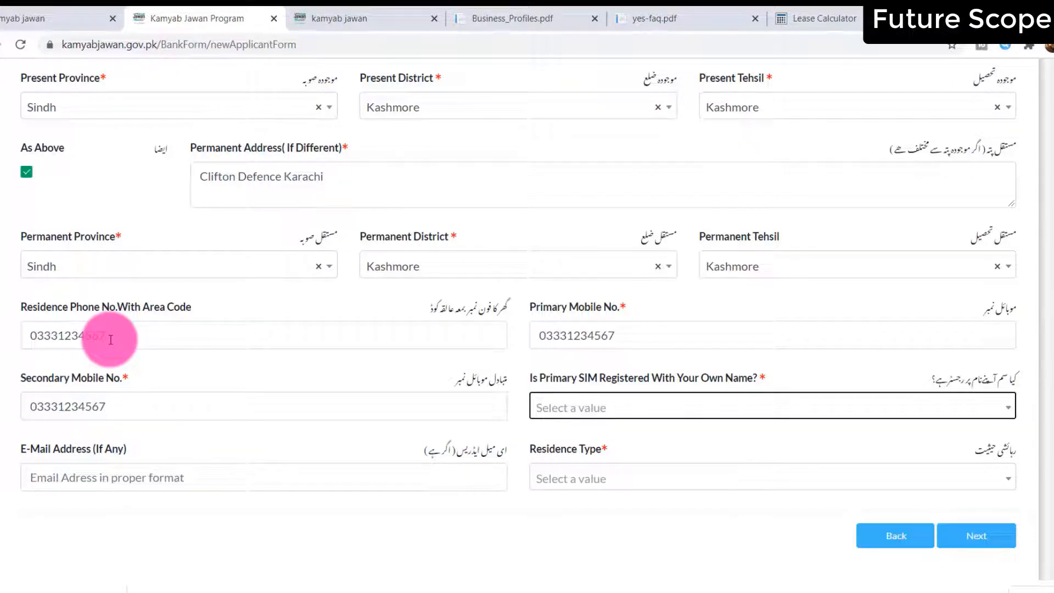
Answer Yes to SIM registered in own name, set Residence Type to Family, and continue
{"action": "left_click", "coordinate": [621, 416]}
{"action": "left_click", "coordinate": [602, 462]}
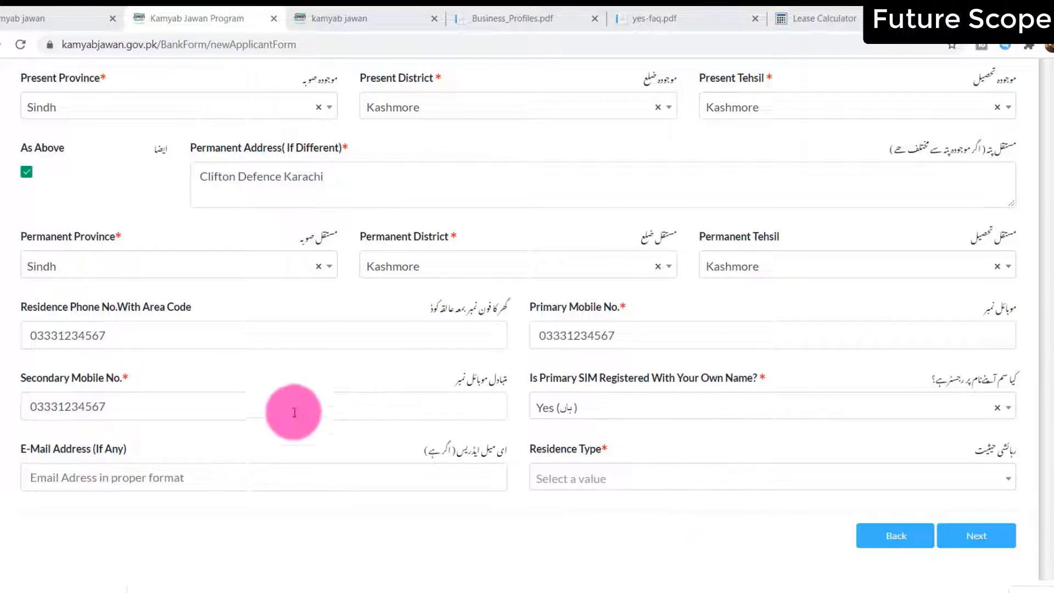
{"action": "left_click", "coordinate": [587, 489]}
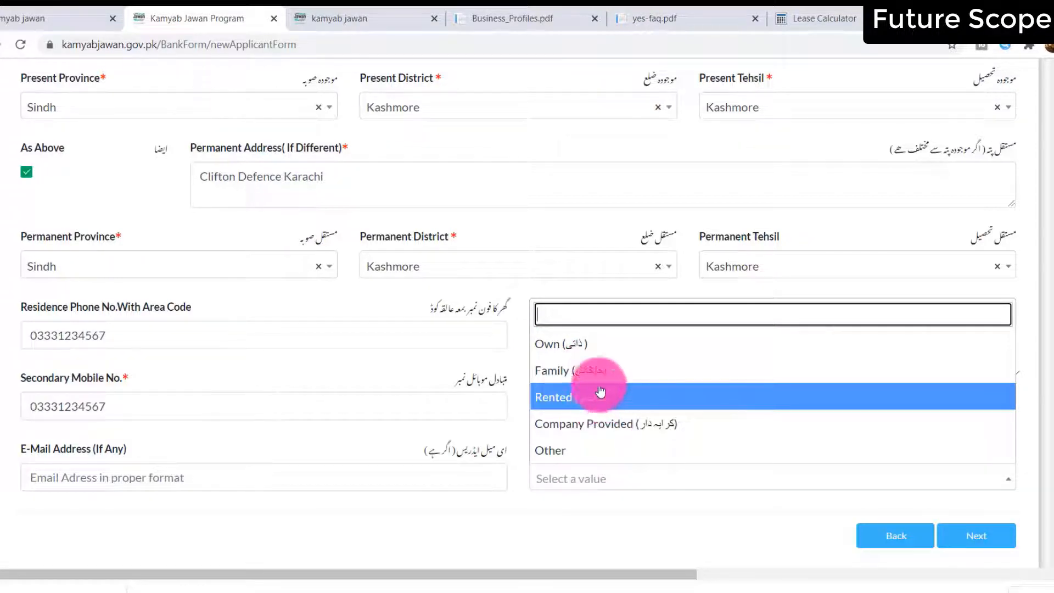
{"action": "left_click", "coordinate": [600, 364]}
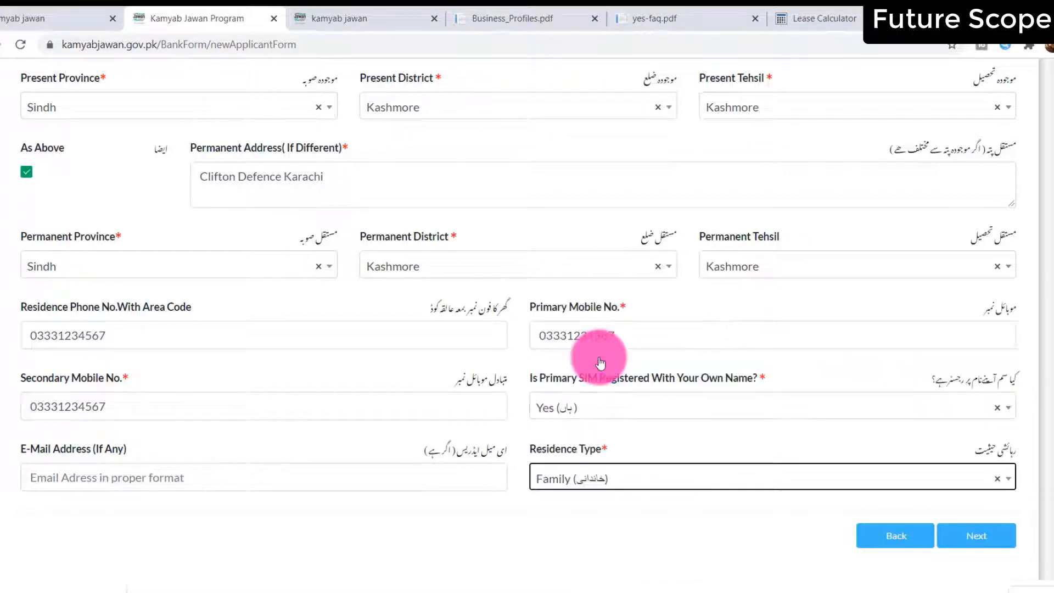
{"action": "left_click", "coordinate": [977, 527]}
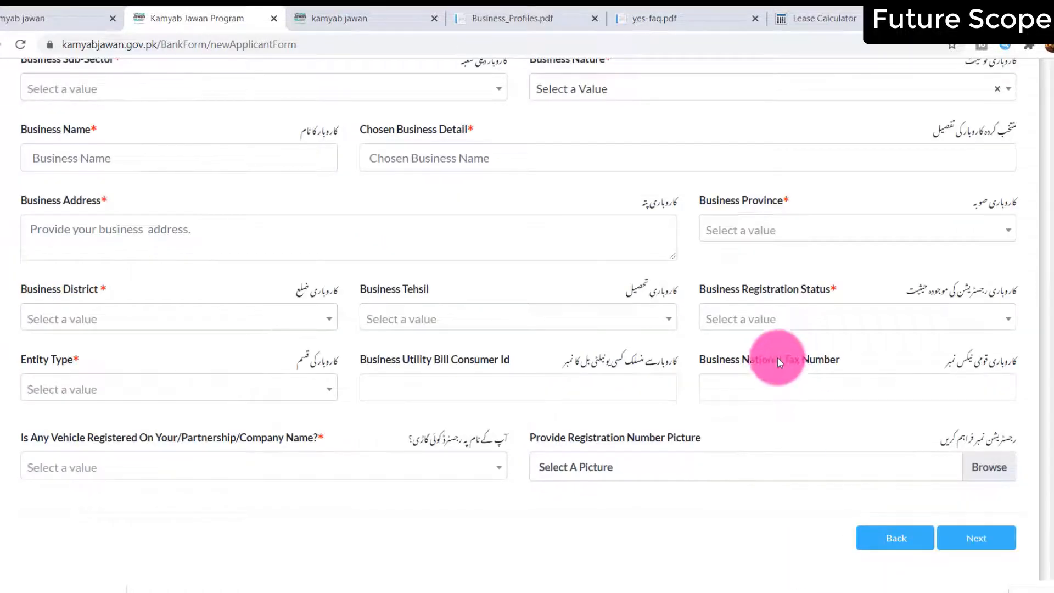
Set industry category to Services, Tourism, Entertainment and Education and sector to Business Functions
{"action": "scroll", "coordinate": [778, 357], "scroll_direction": "up", "scroll_amount": 9}
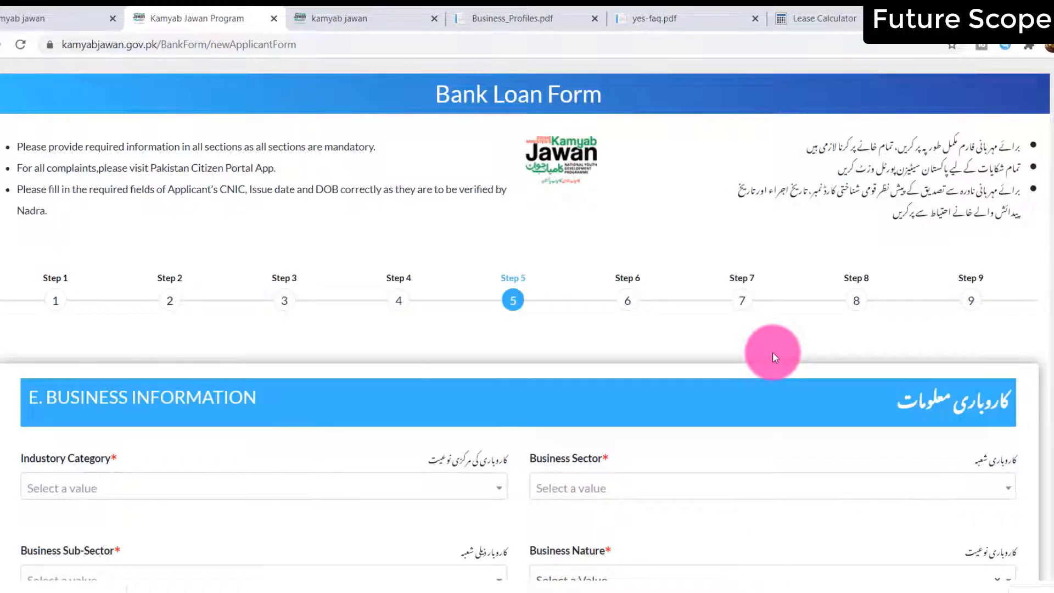
{"action": "scroll", "coordinate": [772, 351], "scroll_direction": "down", "scroll_amount": 3}
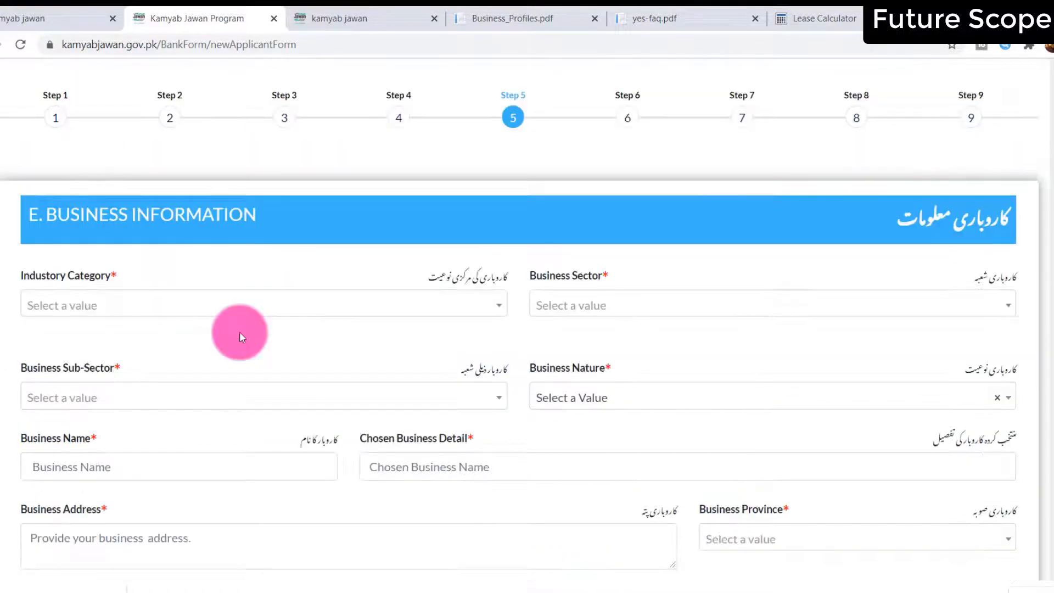
{"action": "left_click", "coordinate": [207, 297]}
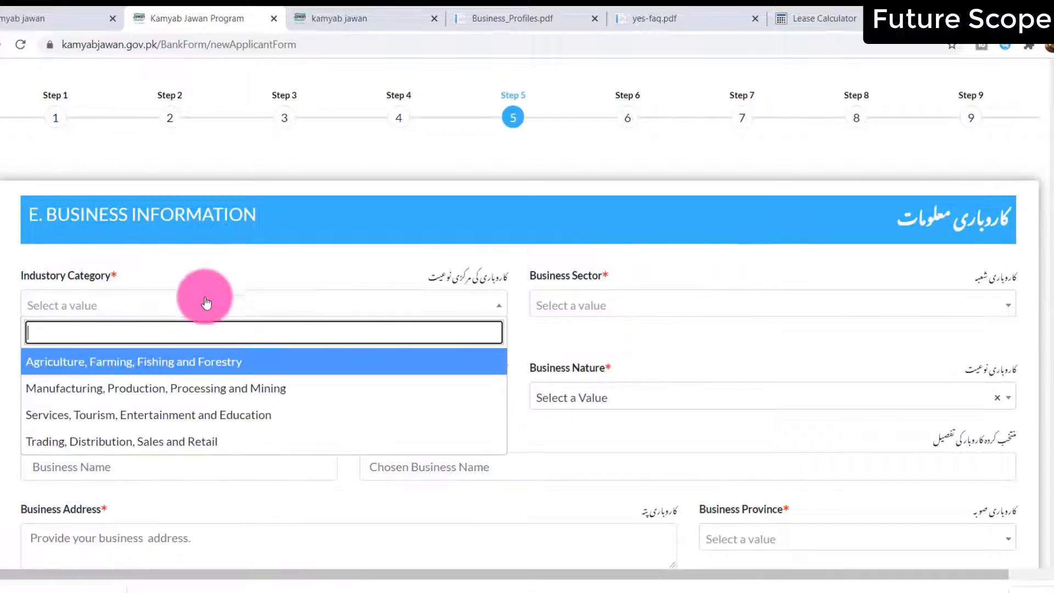
{"action": "left_click", "coordinate": [212, 416]}
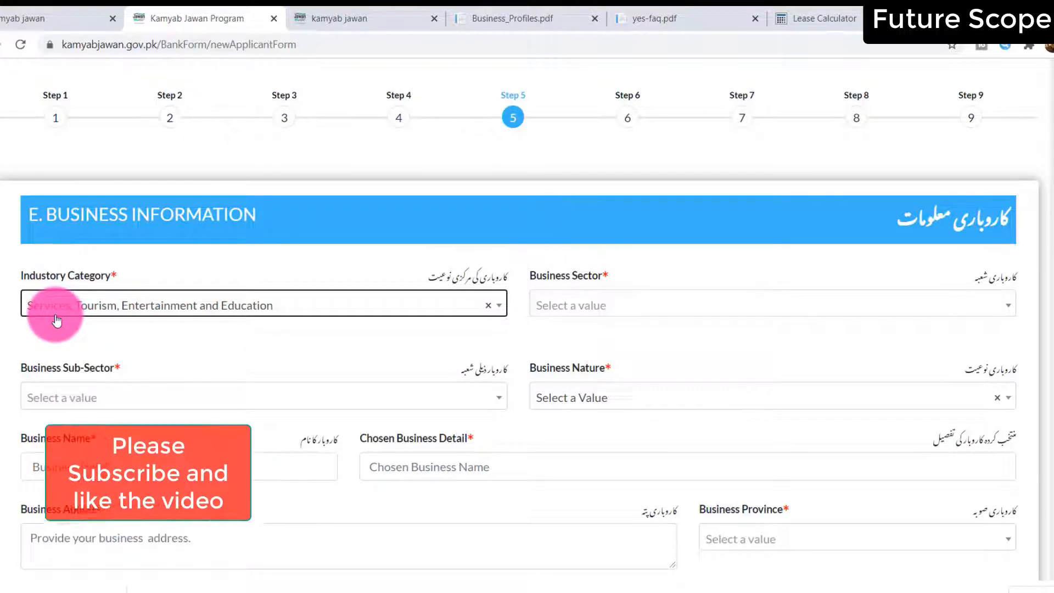
{"action": "left_click", "coordinate": [648, 309]}
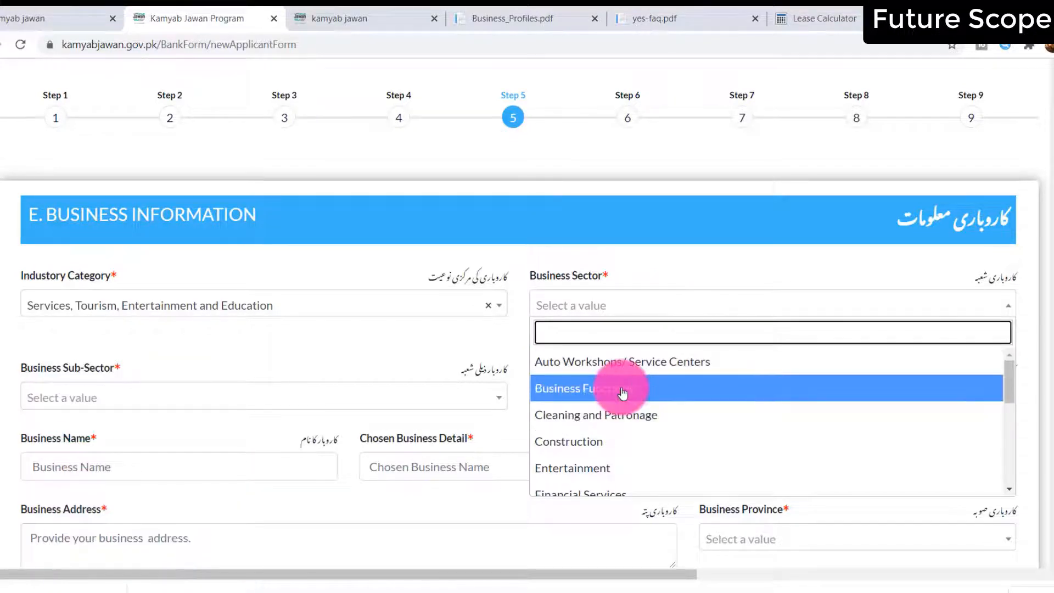
{"action": "scroll", "coordinate": [623, 393], "scroll_direction": "down", "scroll_amount": 5}
{"action": "scroll", "coordinate": [622, 393], "scroll_direction": "up", "scroll_amount": 5}
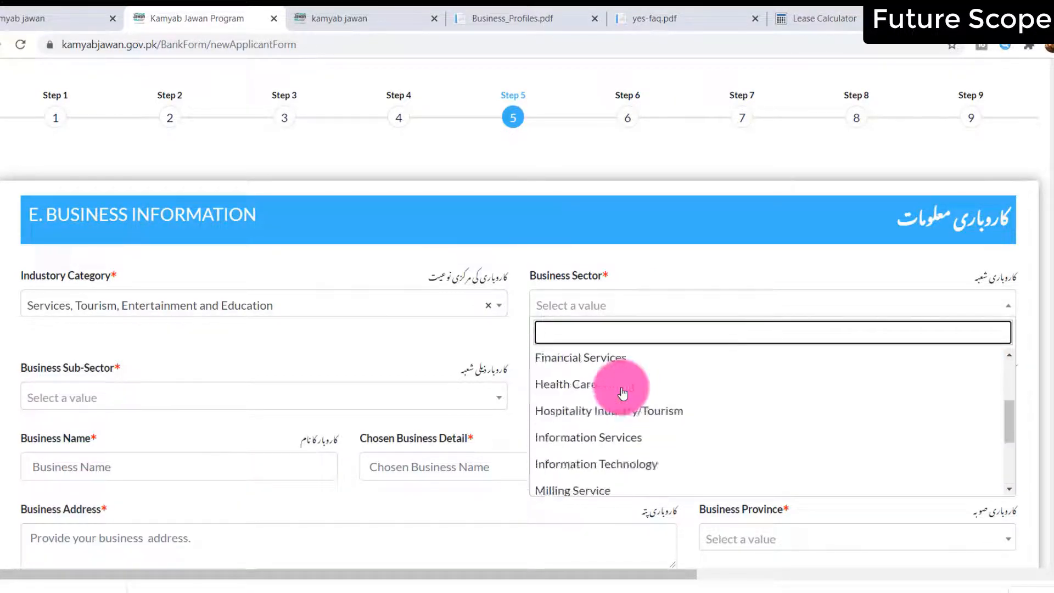
{"action": "left_click", "coordinate": [622, 393]}
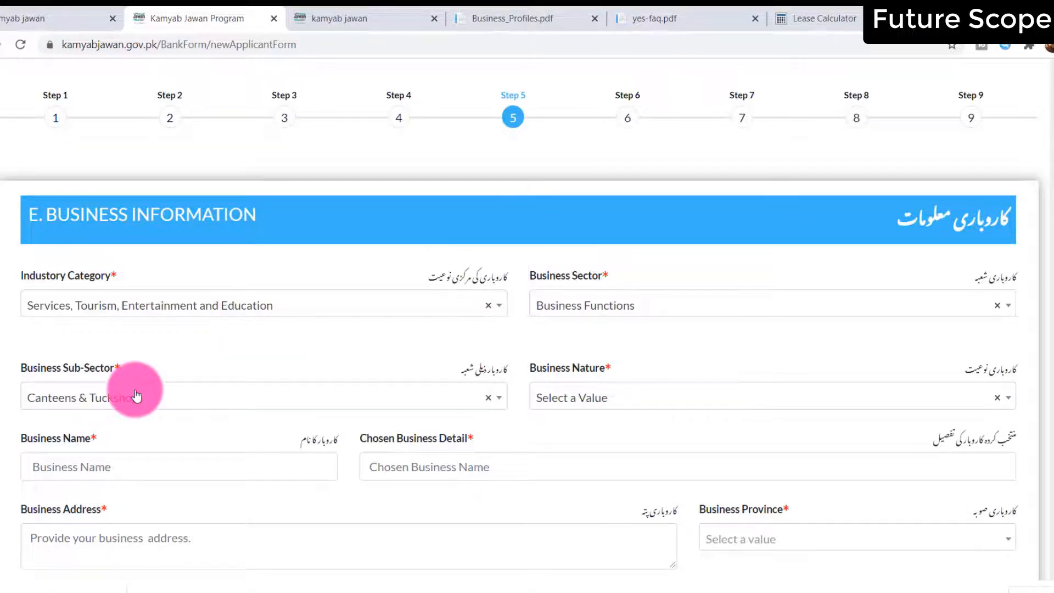
Choose Mass Media as the sub-sector and Local Business as the business nature
{"action": "left_click", "coordinate": [136, 395]}
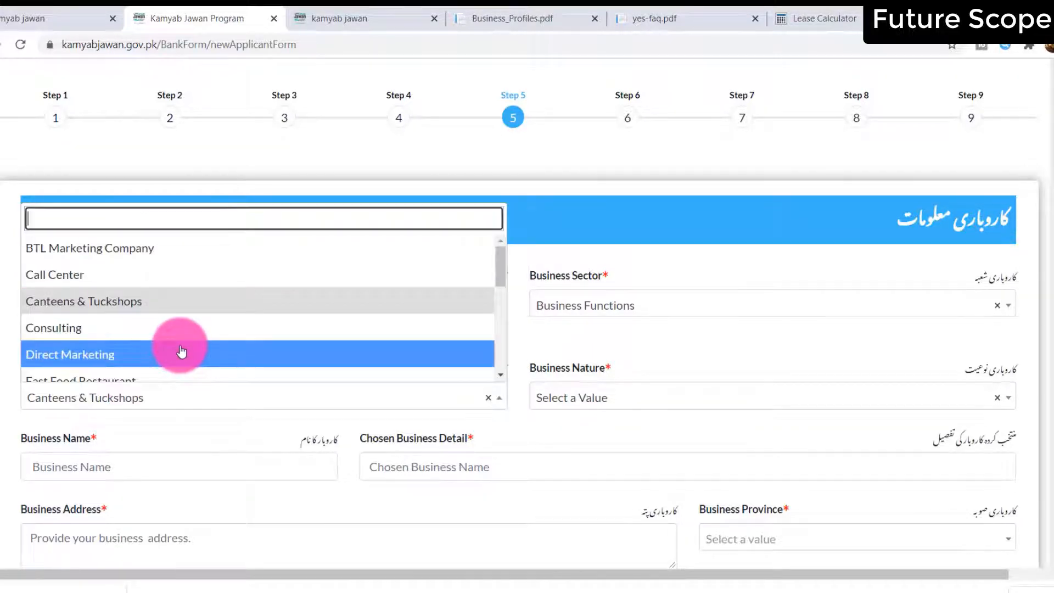
{"action": "scroll", "coordinate": [183, 318], "scroll_direction": "down", "scroll_amount": 5}
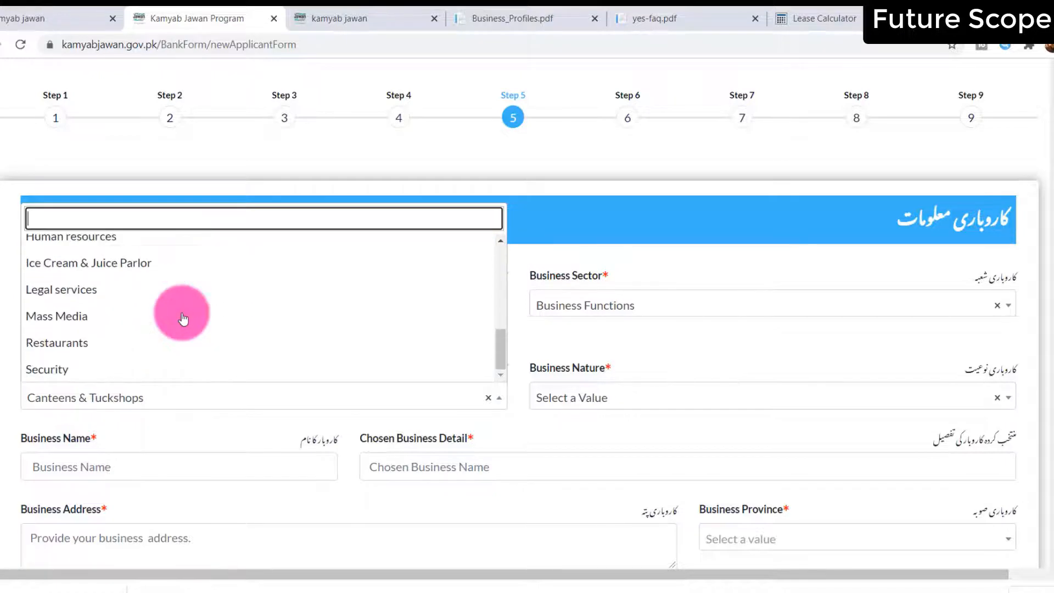
{"action": "scroll", "coordinate": [183, 315], "scroll_direction": "up", "scroll_amount": 4}
{"action": "scroll", "coordinate": [182, 315], "scroll_direction": "down", "scroll_amount": 4}
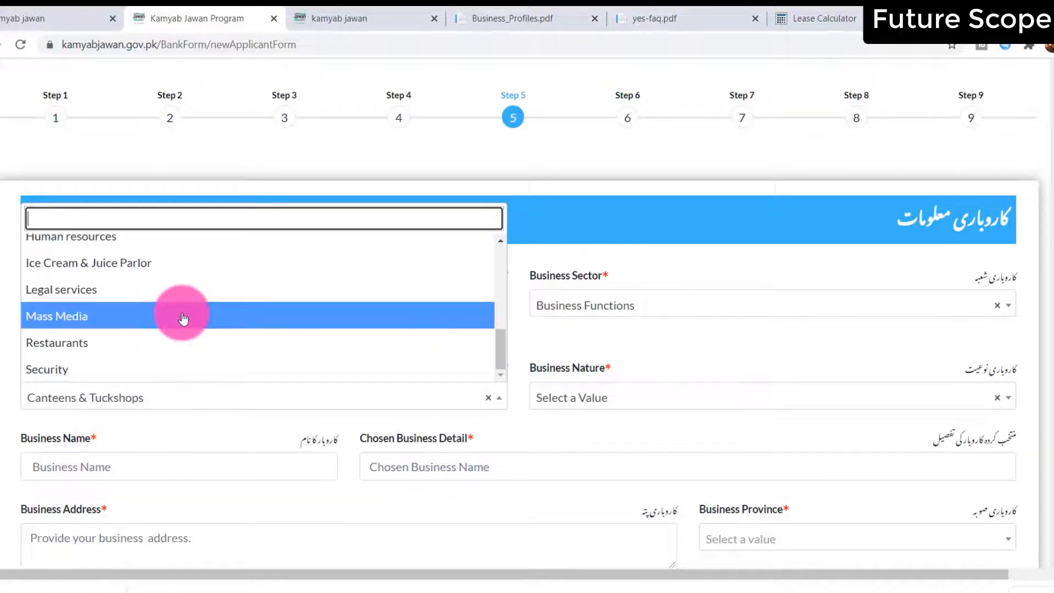
{"action": "left_click", "coordinate": [183, 316]}
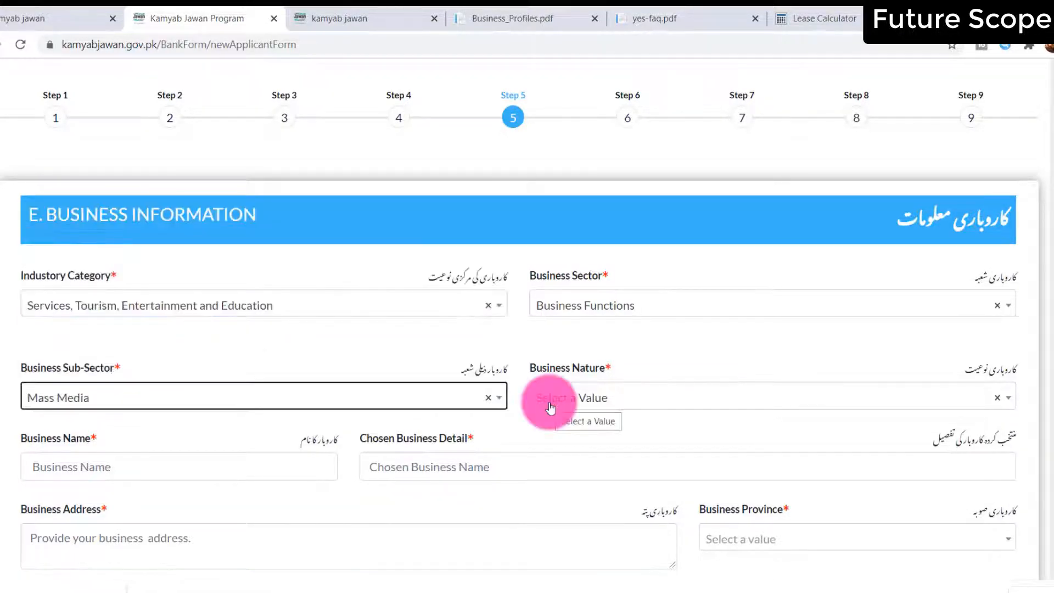
{"action": "left_click", "coordinate": [550, 409]}
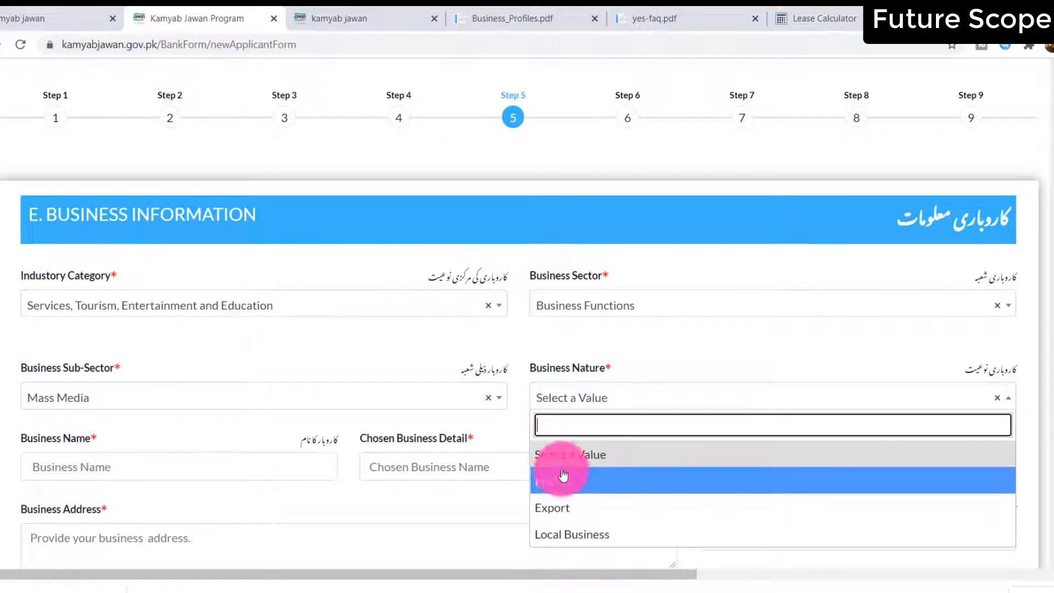
{"action": "left_click", "coordinate": [572, 533]}
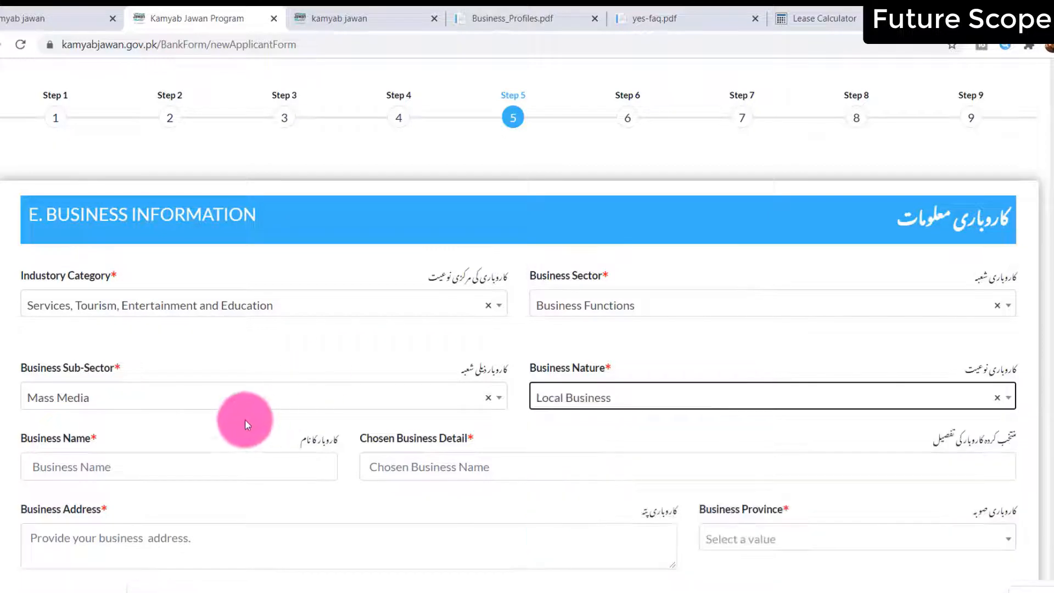
{"action": "left_click", "coordinate": [239, 452]}
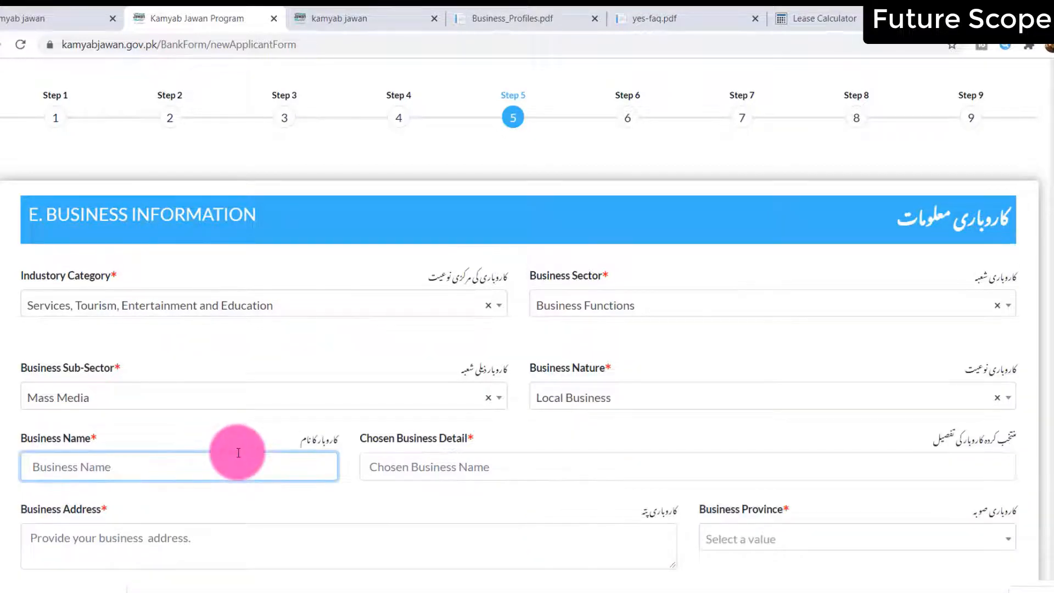
Enter business name 'abcdef' and business detail 'abcdefghij'
{"action": "type", "text": "abcdef"}
{"action": "key", "text": "Tab"}
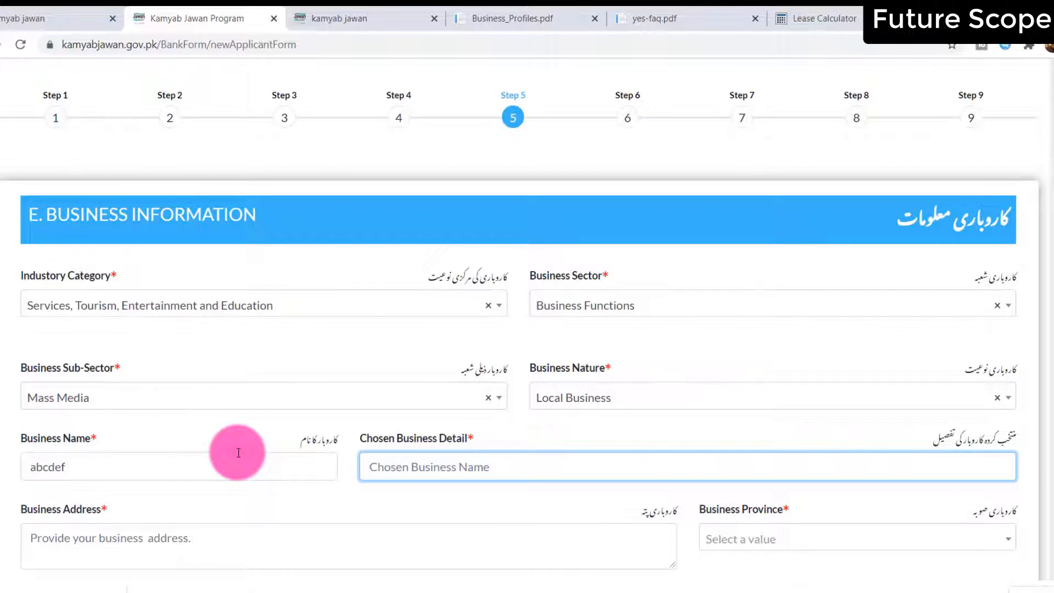
{"action": "type", "text": "abcdefghij"}
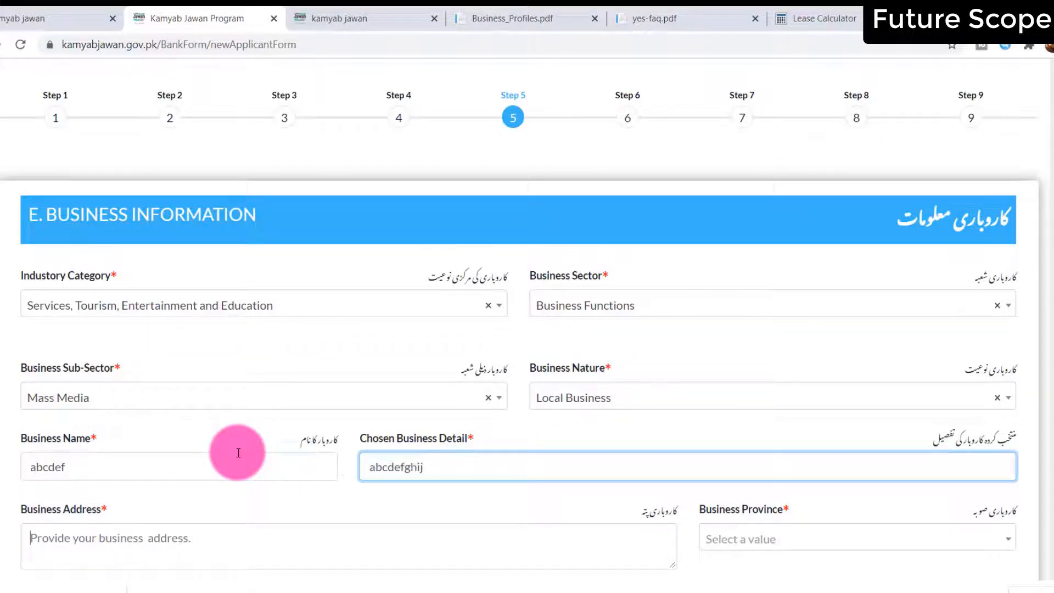
{"action": "key", "text": "Tab"}
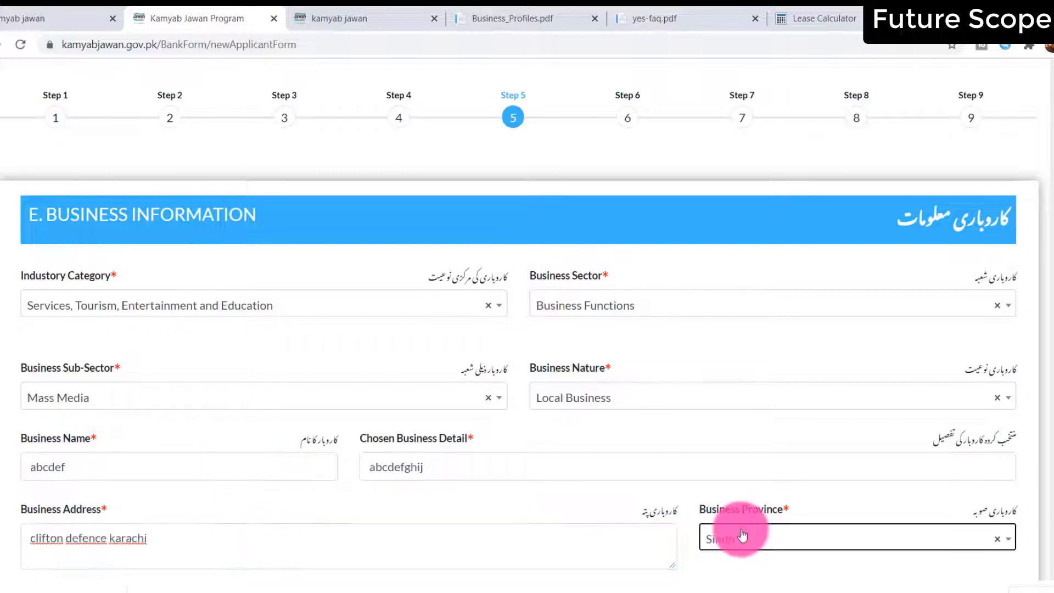
Set the business location to province Sindh, district Larkana, tehsil Dokri
{"action": "left_click", "coordinate": [741, 536]}
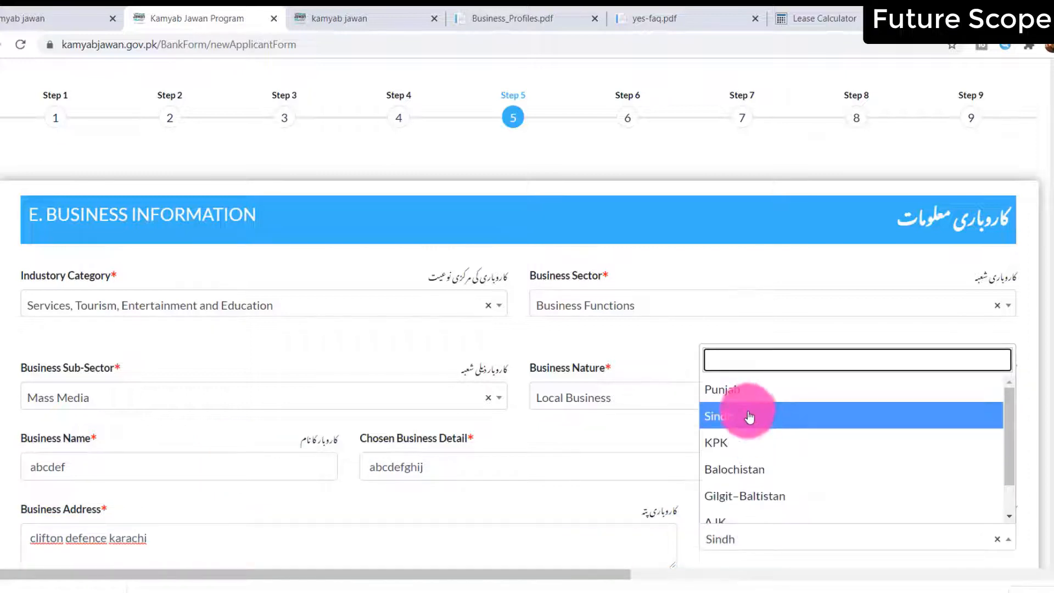
{"action": "scroll", "coordinate": [751, 494], "scroll_direction": "down", "scroll_amount": 1}
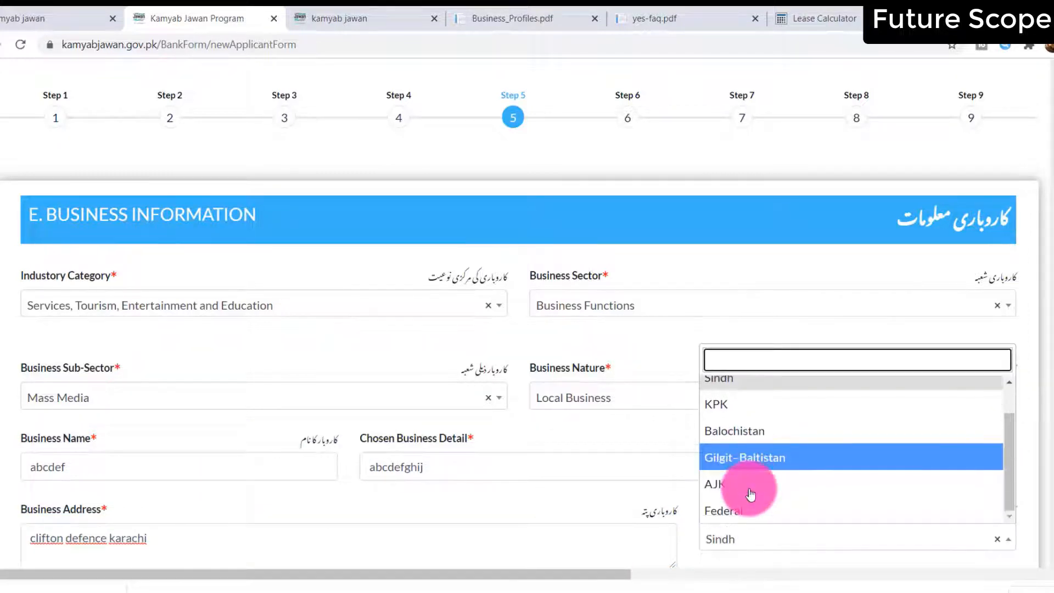
{"action": "scroll", "coordinate": [748, 483], "scroll_direction": "up", "scroll_amount": 1}
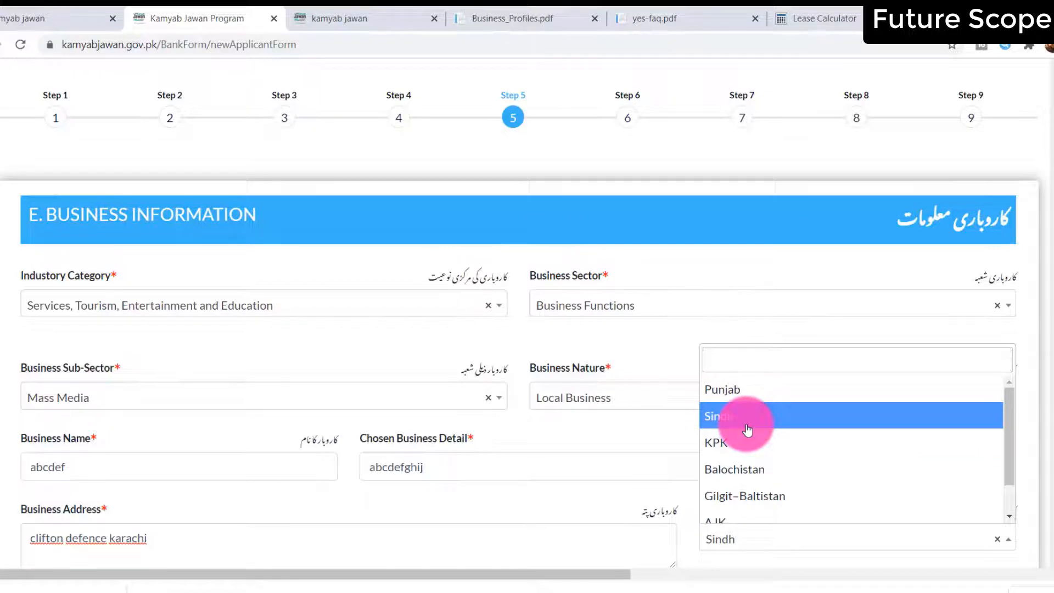
{"action": "left_click", "coordinate": [747, 429]}
{"action": "scroll", "coordinate": [746, 424], "scroll_direction": "down", "scroll_amount": 6}
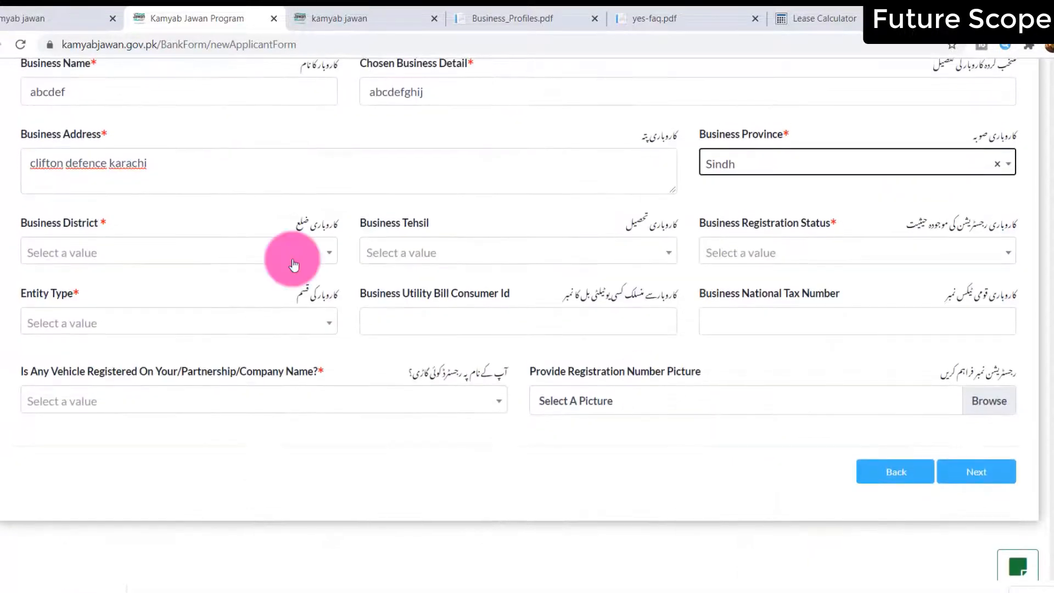
{"action": "left_click", "coordinate": [294, 263]}
{"action": "left_click", "coordinate": [275, 305]}
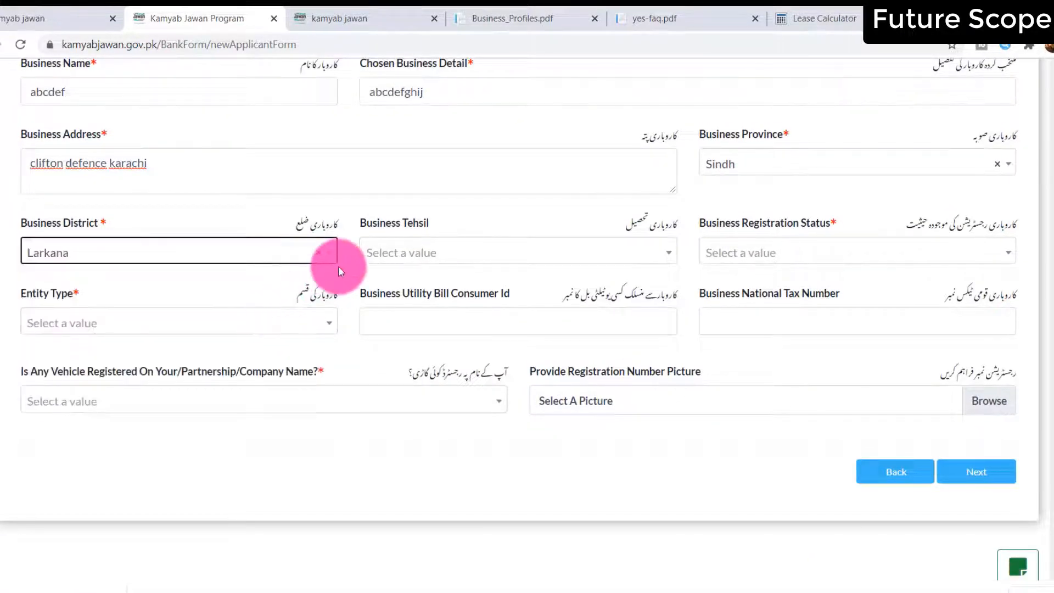
{"action": "left_click", "coordinate": [409, 256]}
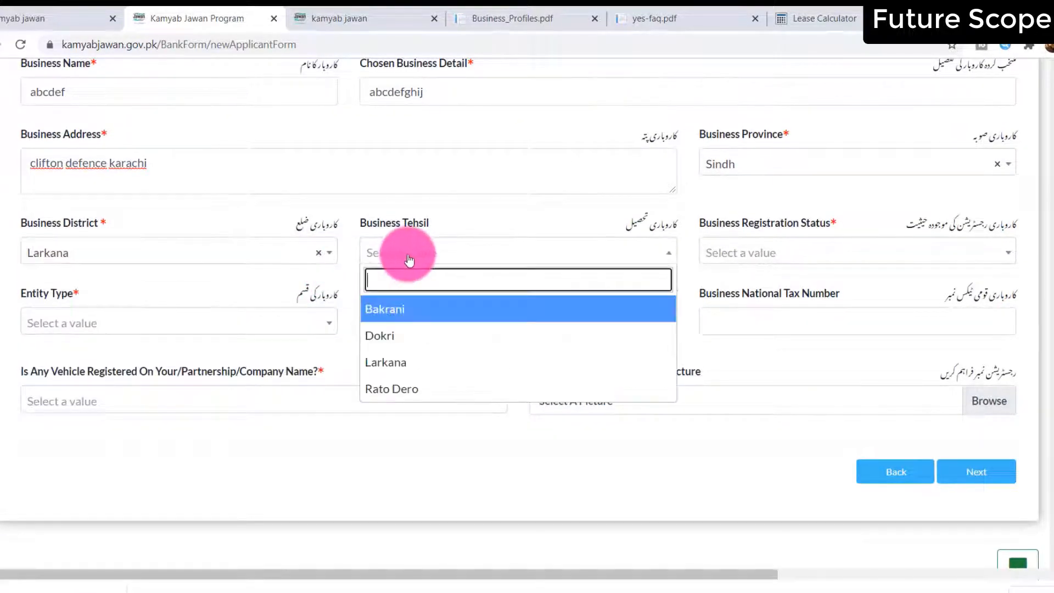
{"action": "left_click", "coordinate": [418, 334]}
Set registration status to UnRegistered and entity type to Sole Proprietorship / Individual
{"action": "left_click", "coordinate": [774, 252]}
{"action": "left_click", "coordinate": [774, 325]}
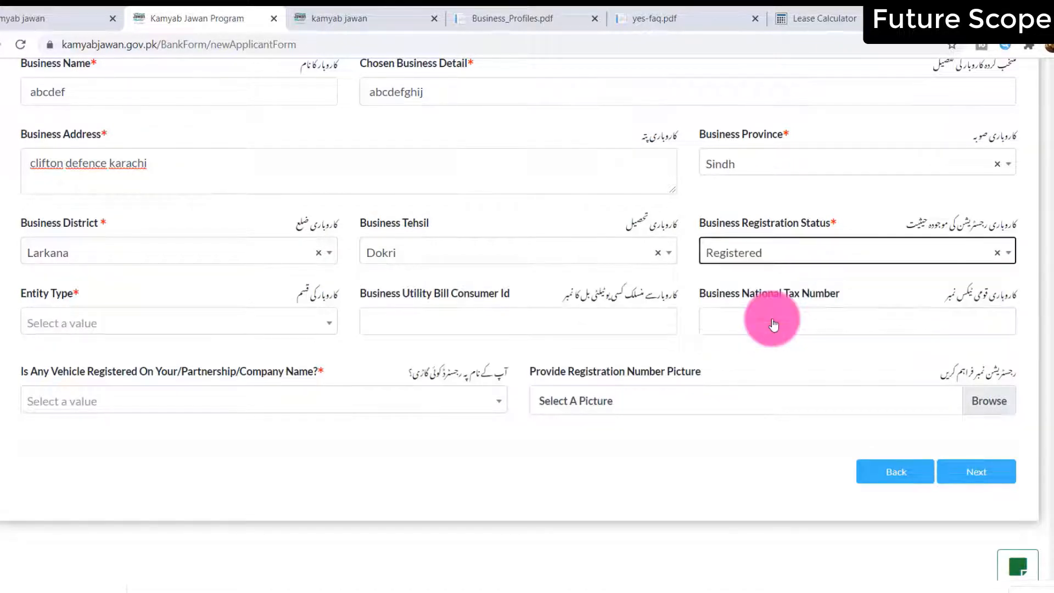
{"action": "left_click", "coordinate": [777, 254]}
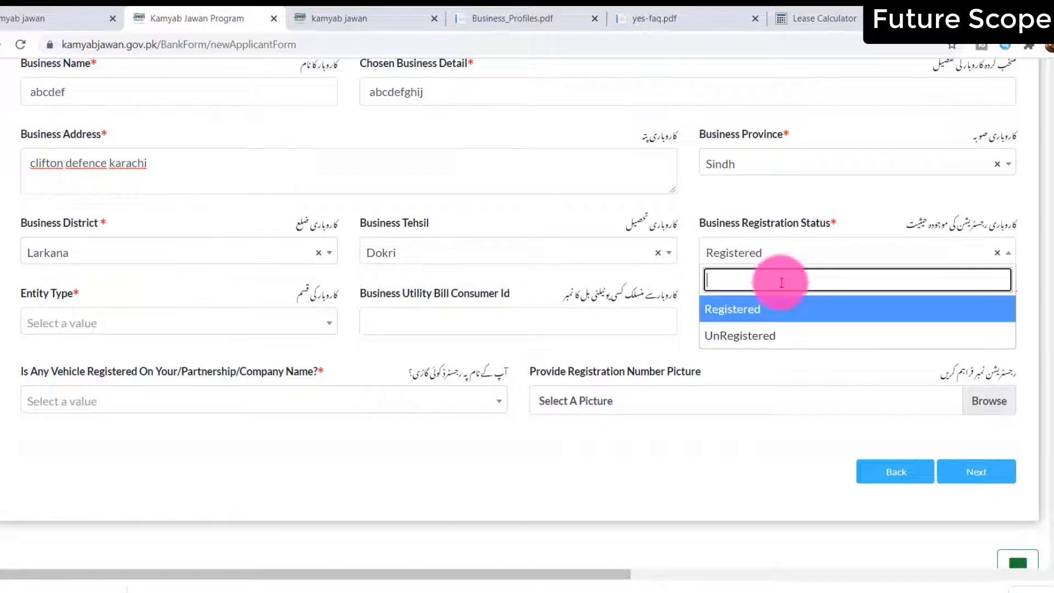
{"action": "left_click", "coordinate": [778, 334]}
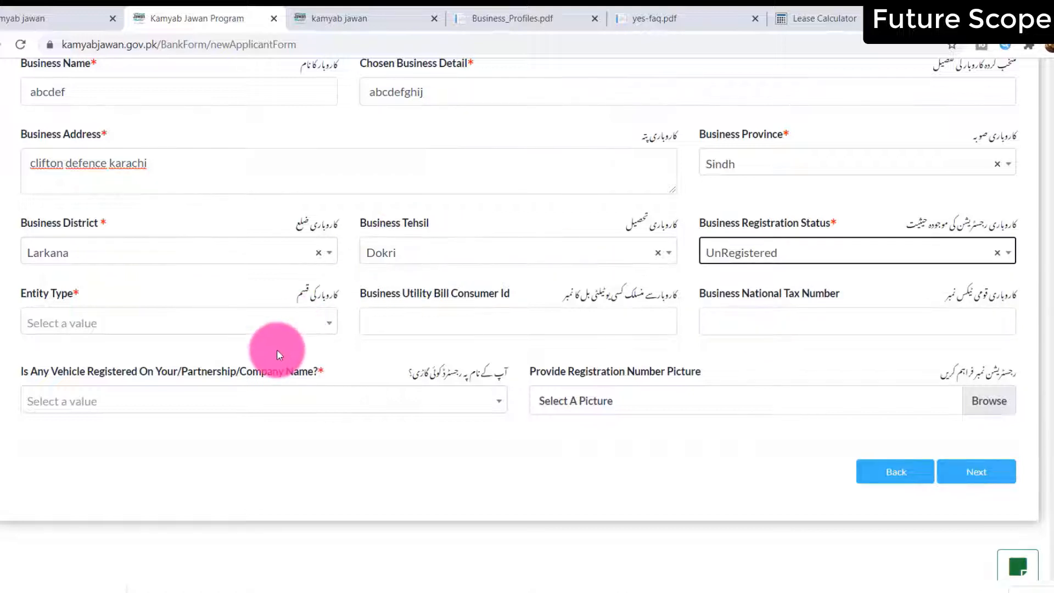
{"action": "left_click", "coordinate": [216, 334]}
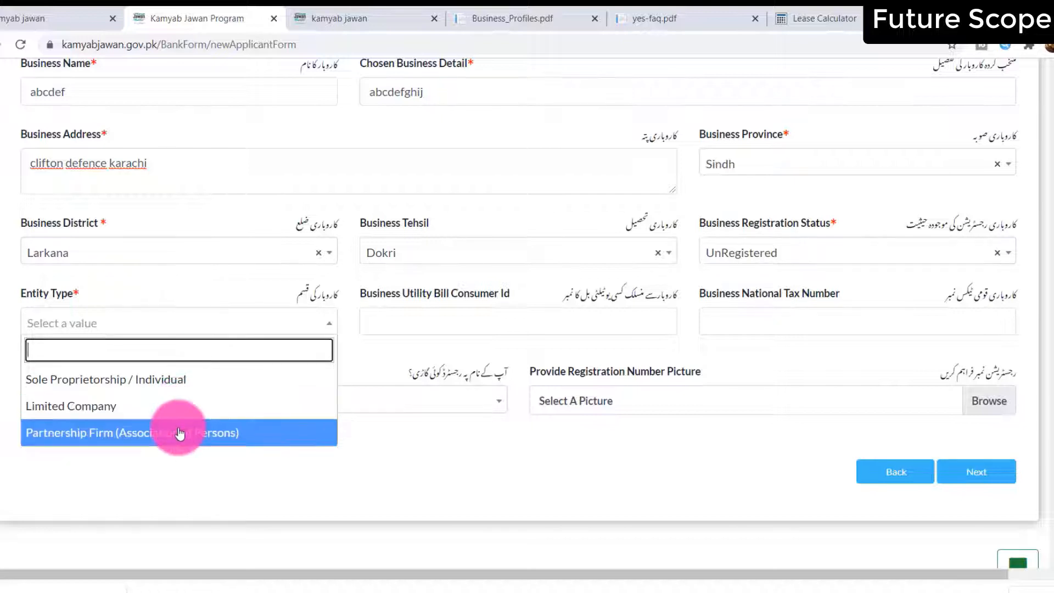
{"action": "left_click", "coordinate": [179, 394]}
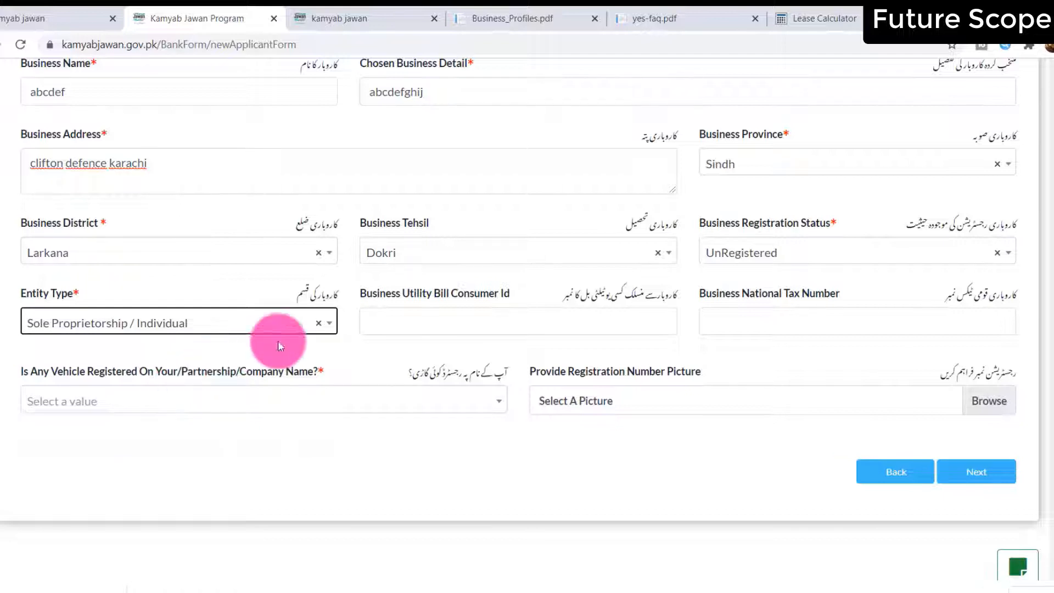
Enter the utility bill consumer ID, answer No for a registered vehicle, and continue to Loan Details
{"action": "left_click", "coordinate": [578, 333]}
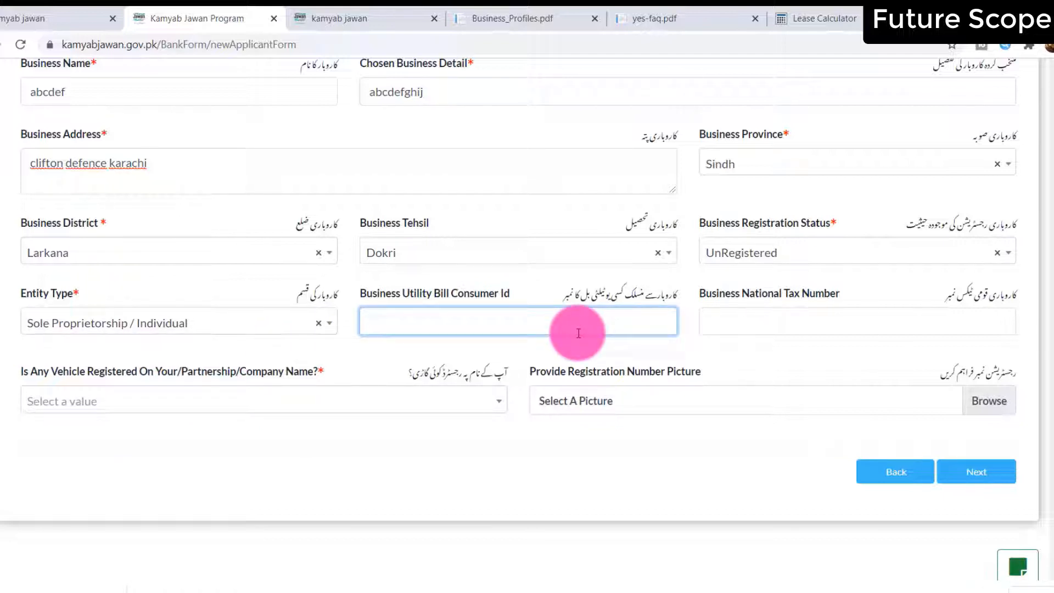
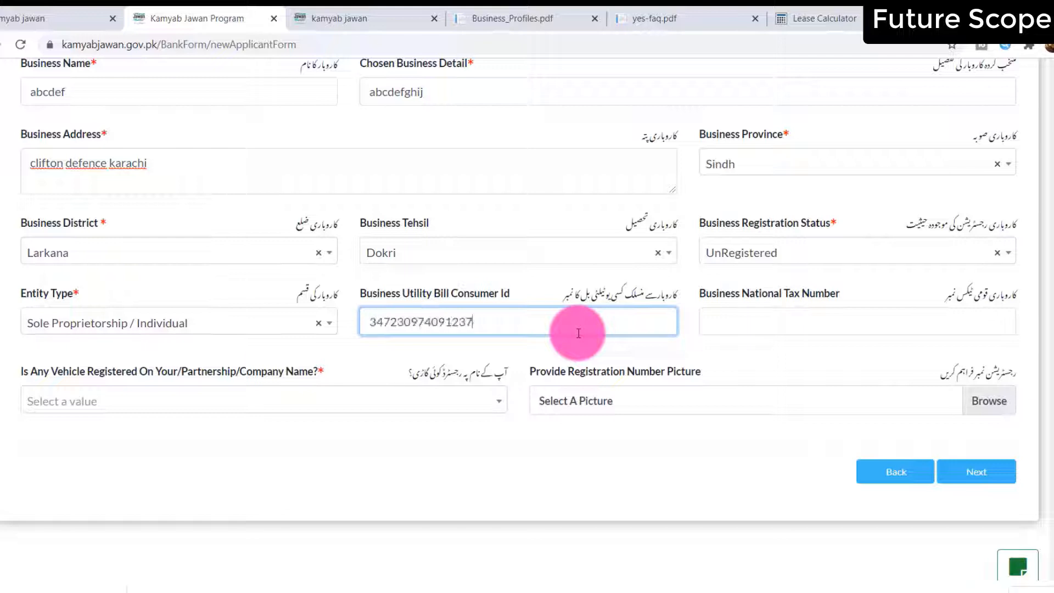
{"action": "key", "text": "Tab"}
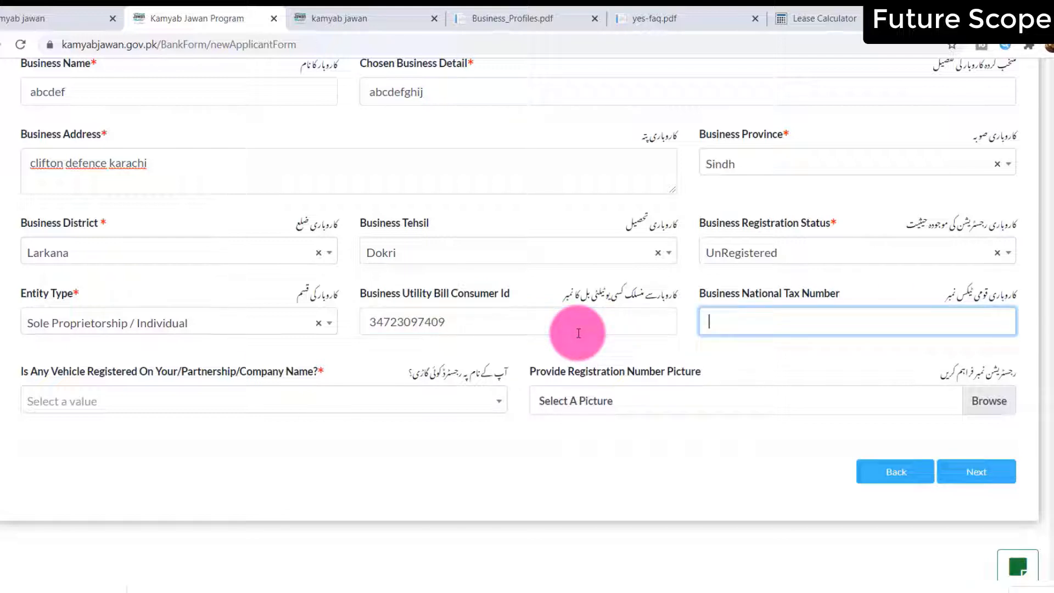
{"action": "left_click", "coordinate": [348, 409]}
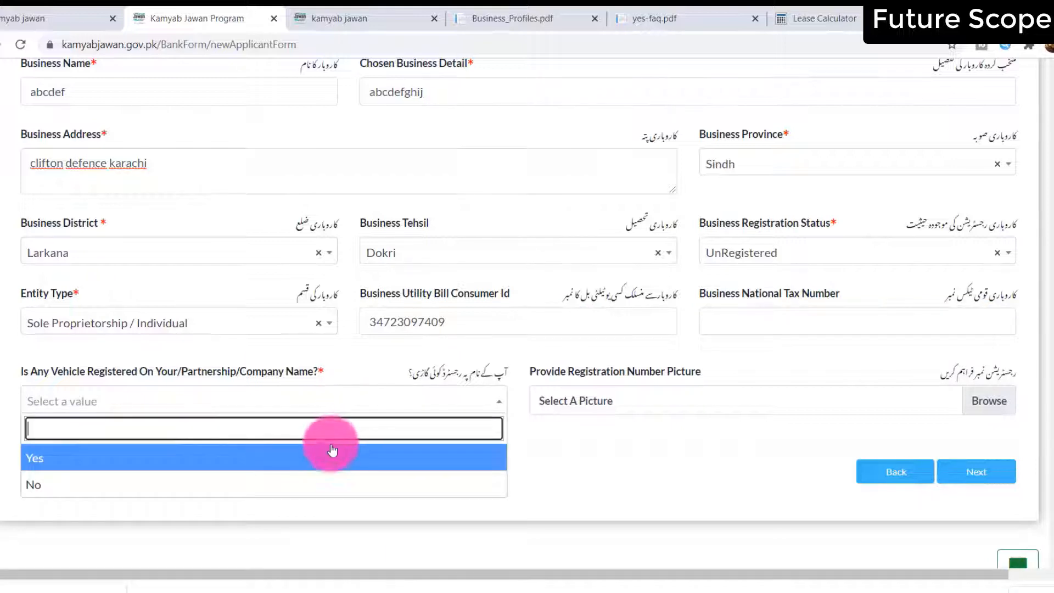
{"action": "left_click", "coordinate": [318, 478]}
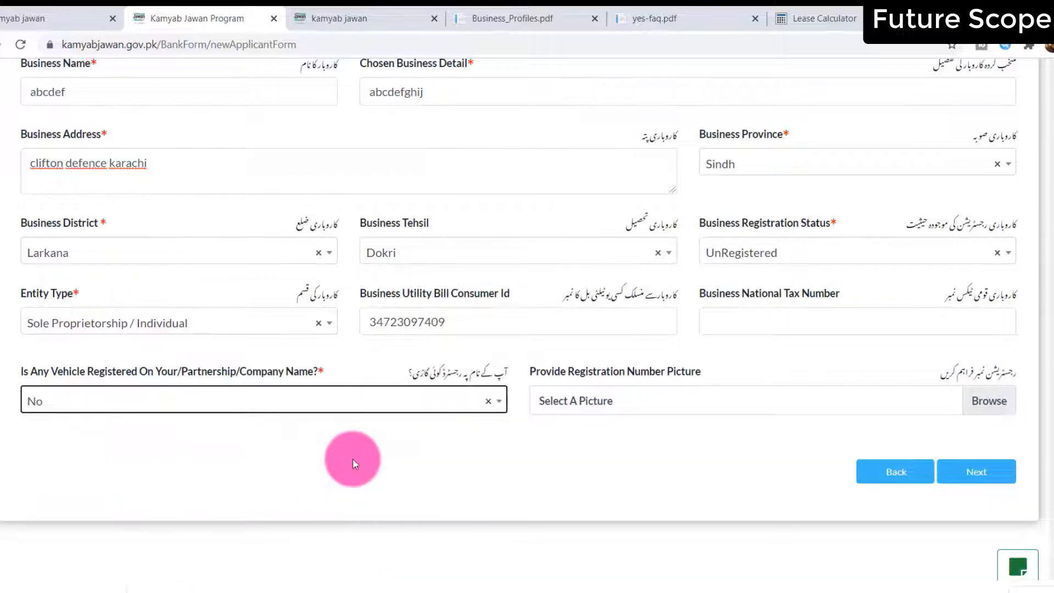
{"action": "left_click", "coordinate": [962, 472]}
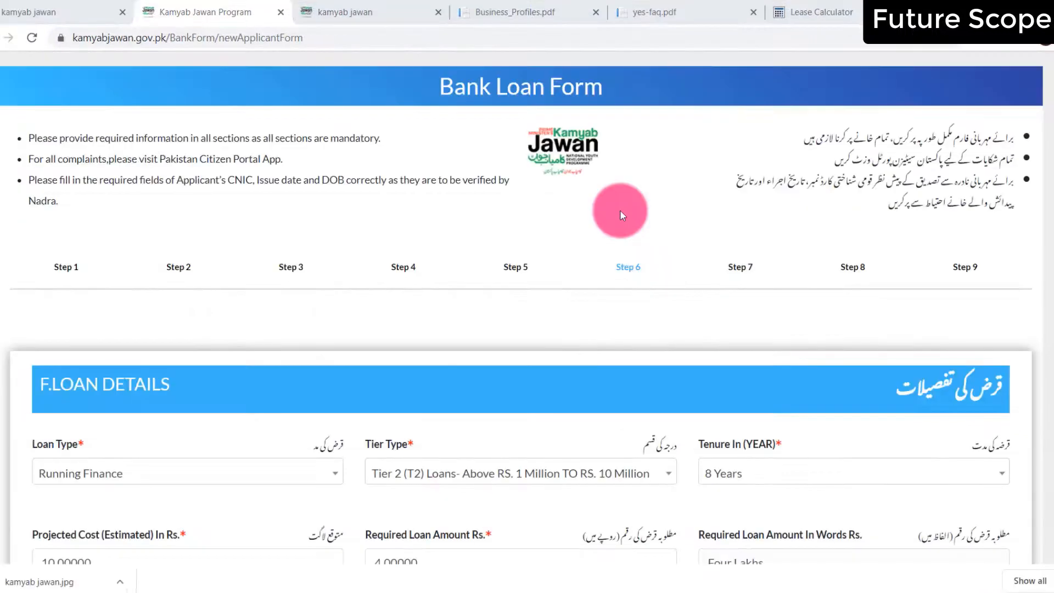
Set loan type to Long Term Loan with Tier 2, then switch to the Lease Calculator tab
{"action": "left_click", "coordinate": [52, 478]}
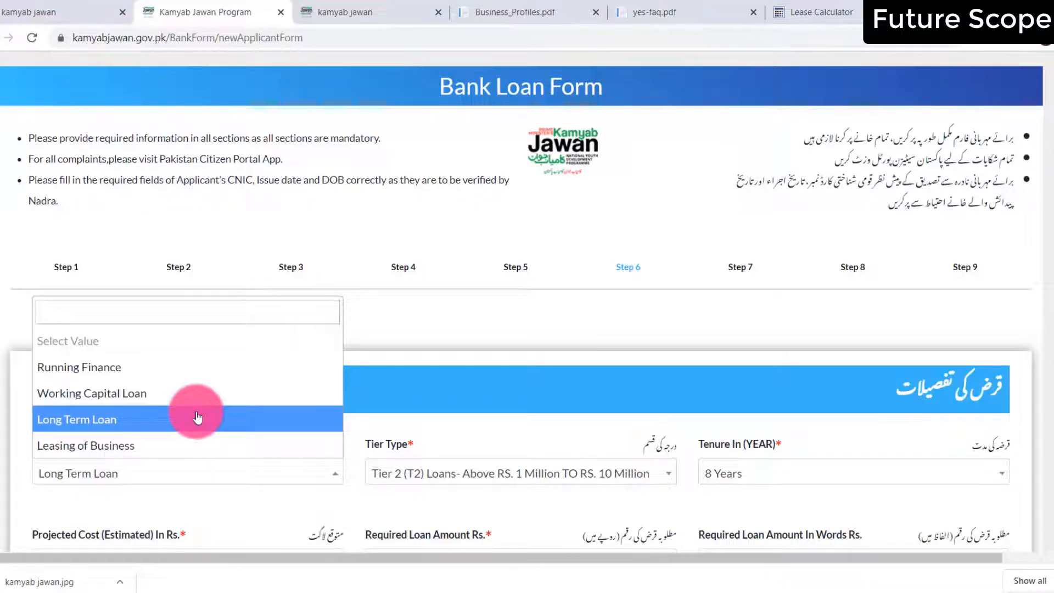
{"action": "left_click", "coordinate": [198, 418]}
{"action": "left_click", "coordinate": [464, 474]}
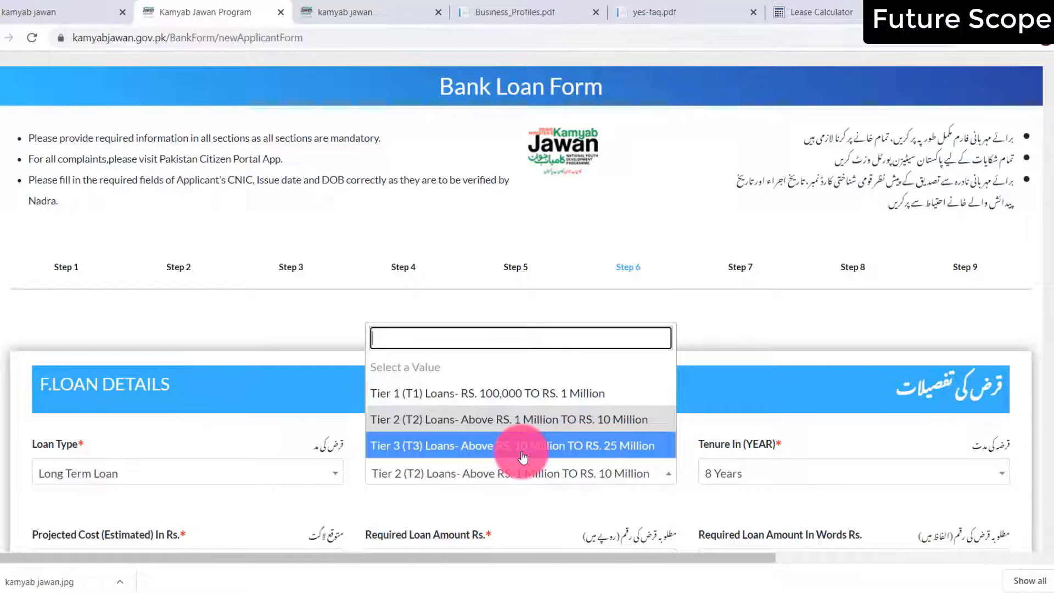
{"action": "left_click", "coordinate": [513, 419]}
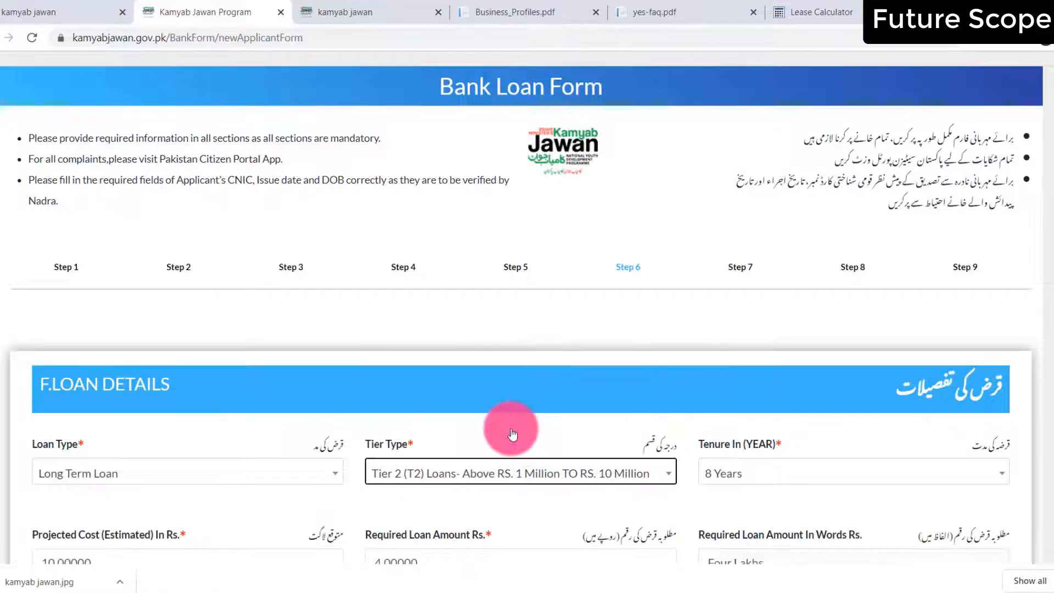
{"action": "left_click", "coordinate": [820, 12]}
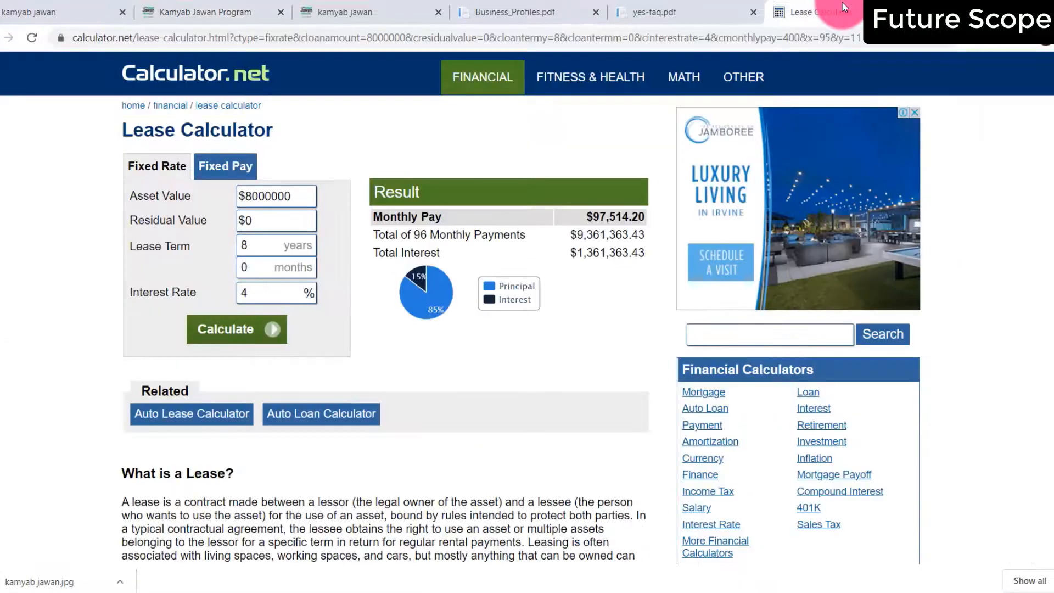
{"action": "double_click", "coordinate": [299, 190]}
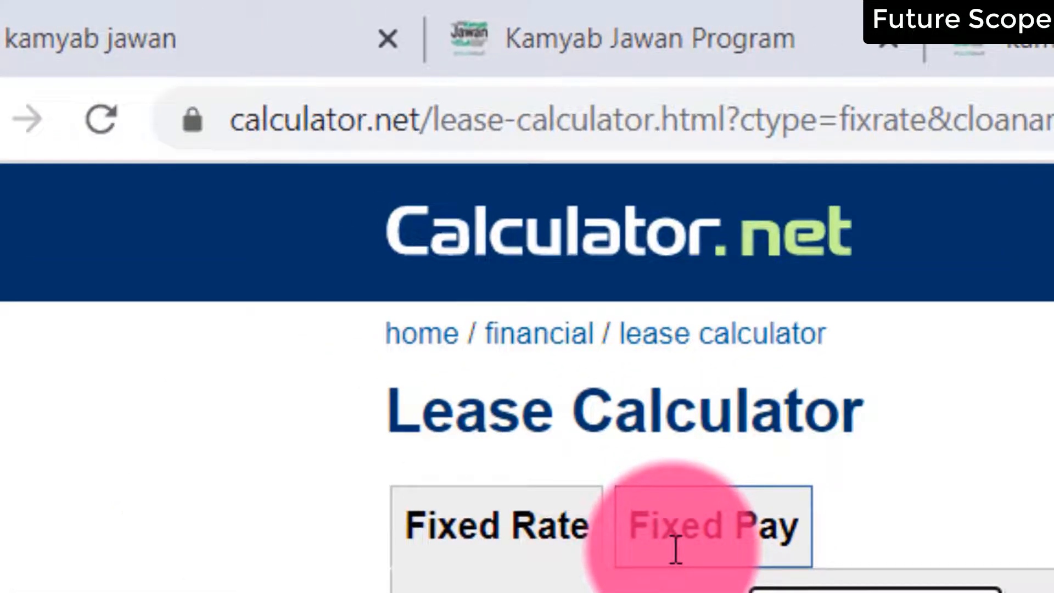
{"action": "left_click", "coordinate": [675, 549]}
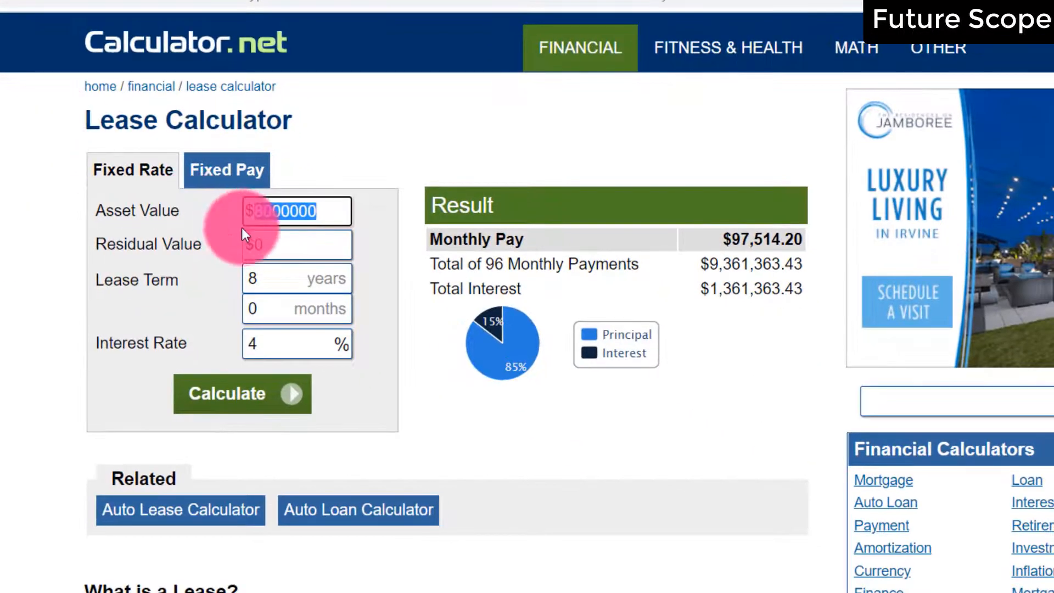
{"action": "left_click", "coordinate": [277, 245]}
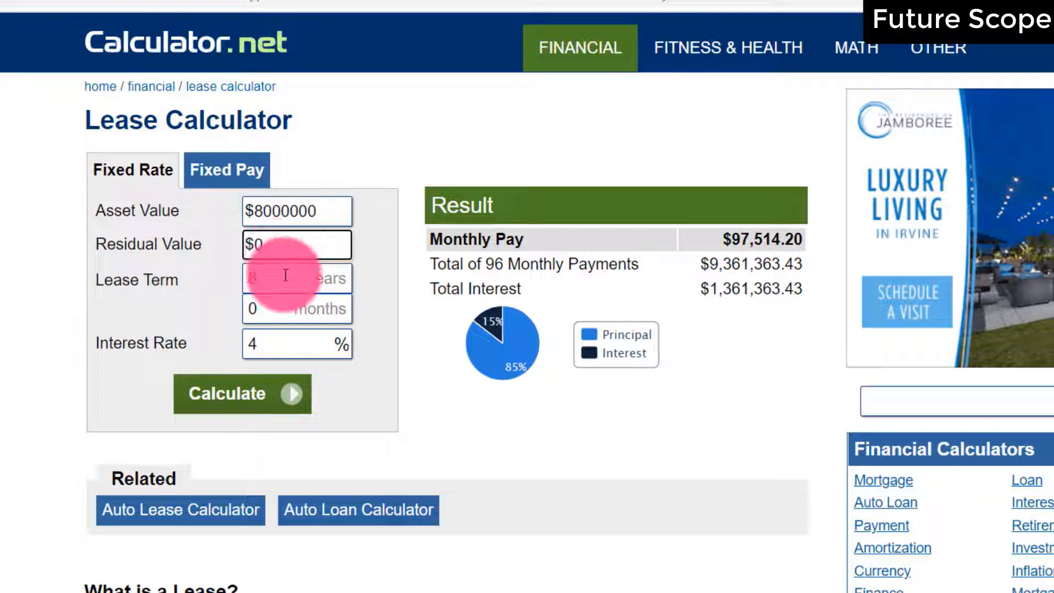
{"action": "left_click", "coordinate": [269, 285]}
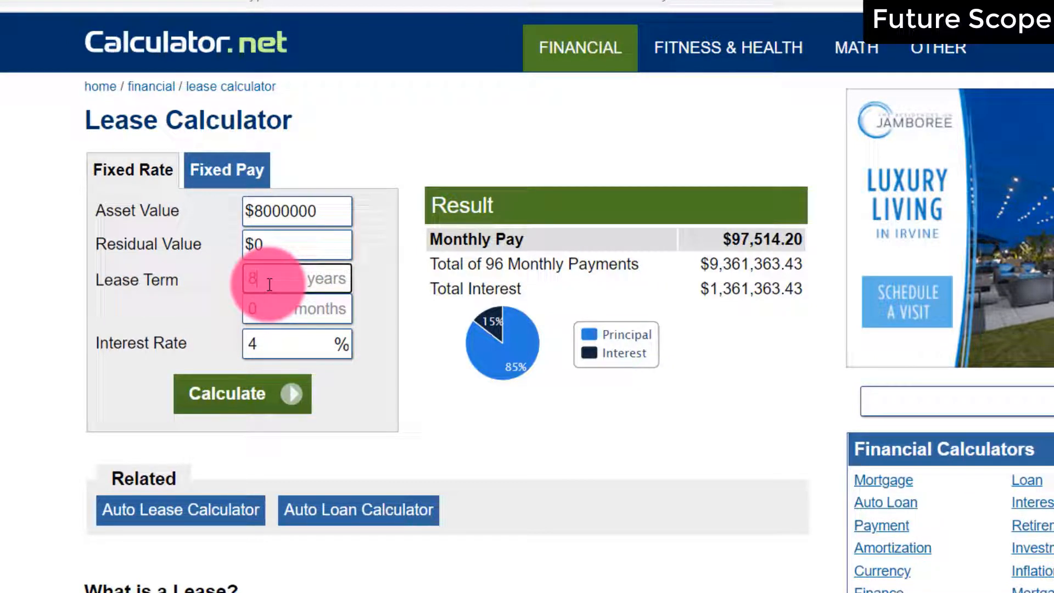
{"action": "left_click", "coordinate": [269, 347]}
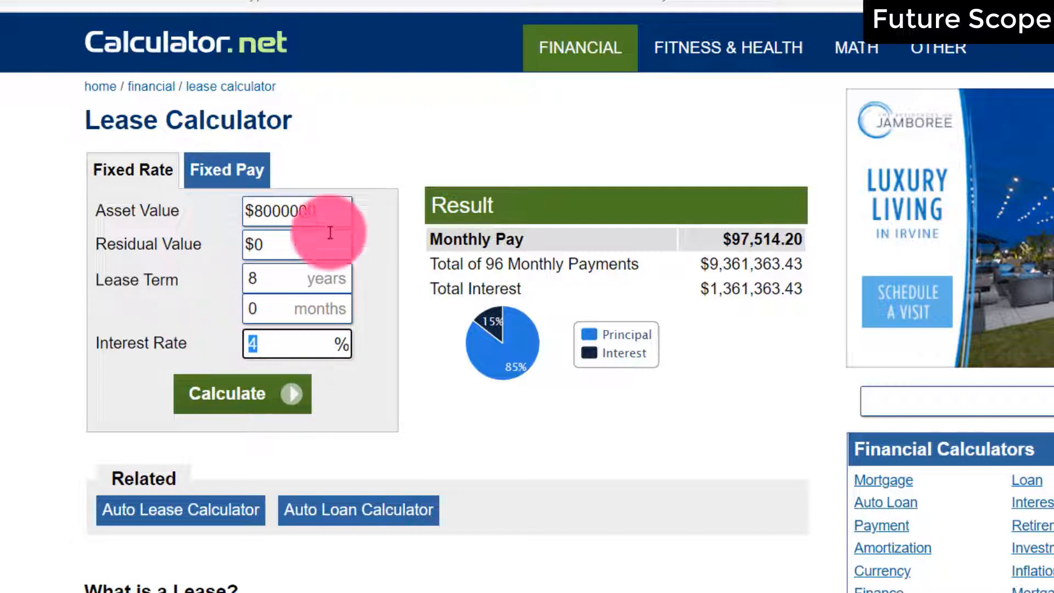
{"action": "left_click", "coordinate": [249, 393]}
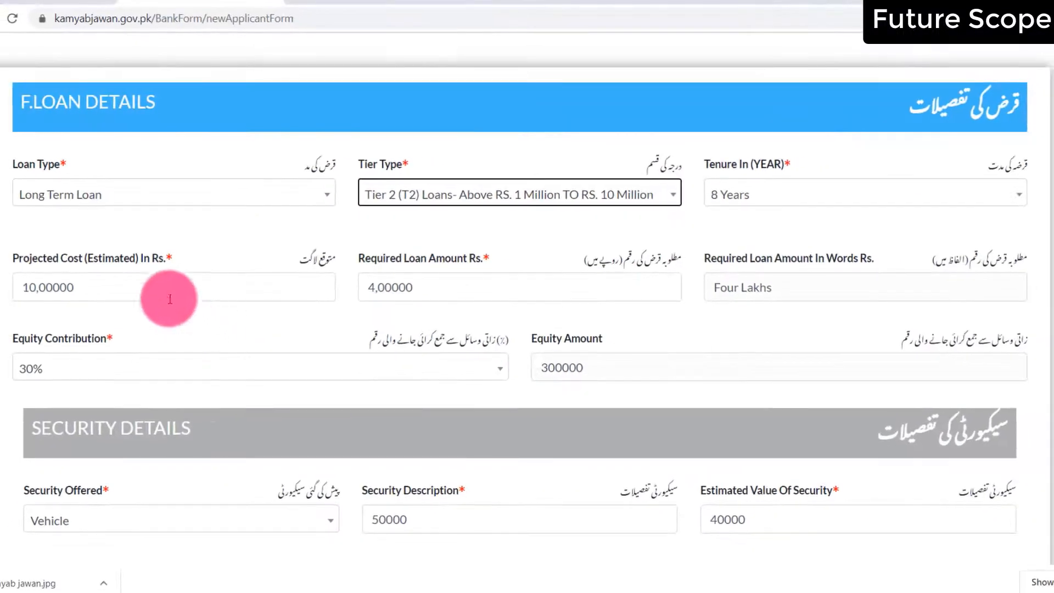
Make projected cost 100,00000, required loan amount 8000000, and equity contribution 20%
{"action": "double_click", "coordinate": [170, 294]}
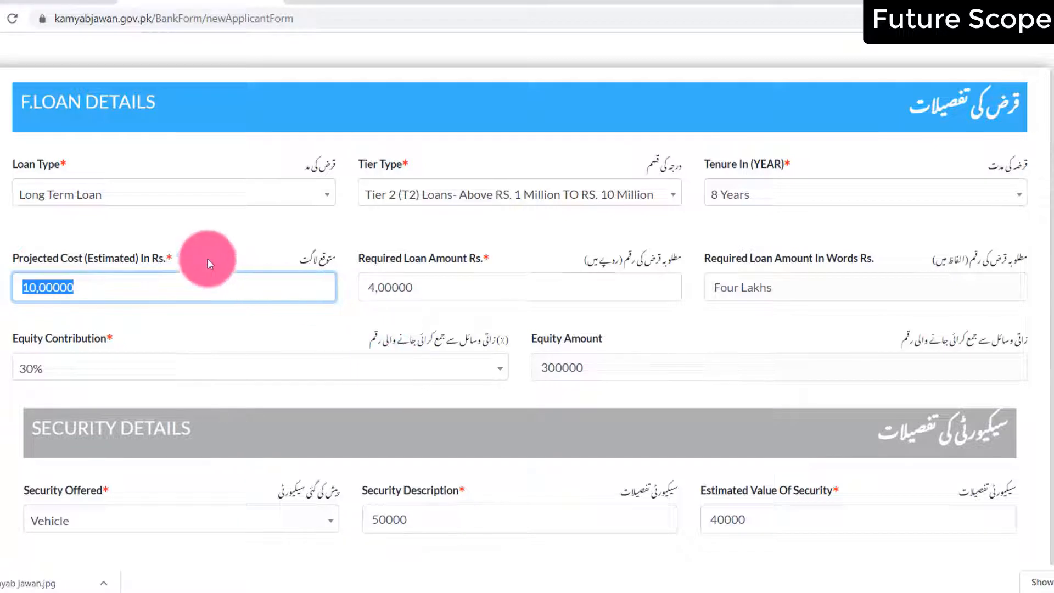
{"action": "left_click", "coordinate": [148, 281]}
{"action": "type", "text": "0"}
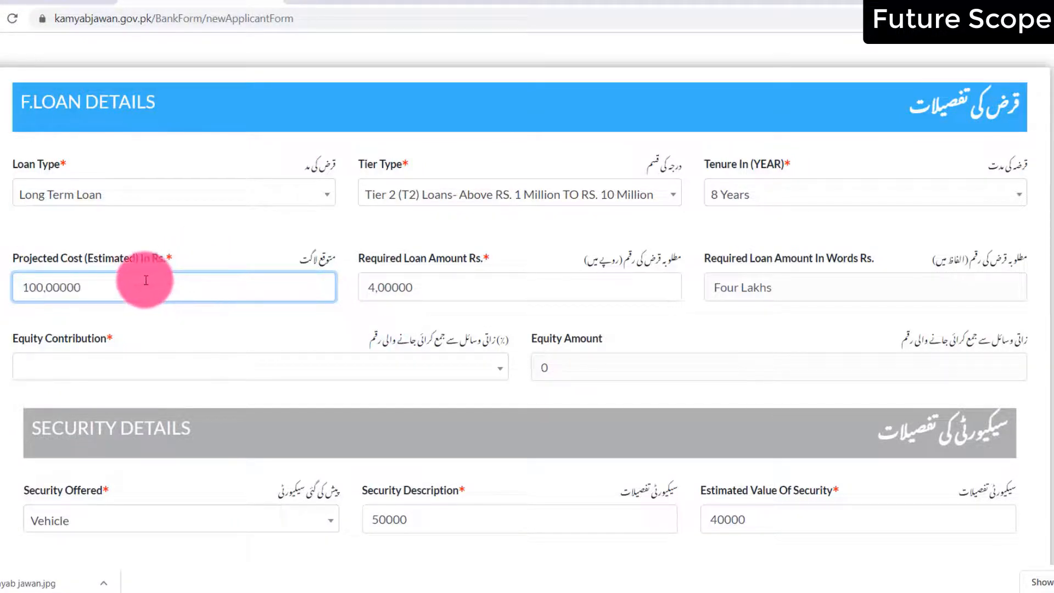
{"action": "left_click", "coordinate": [458, 281]}
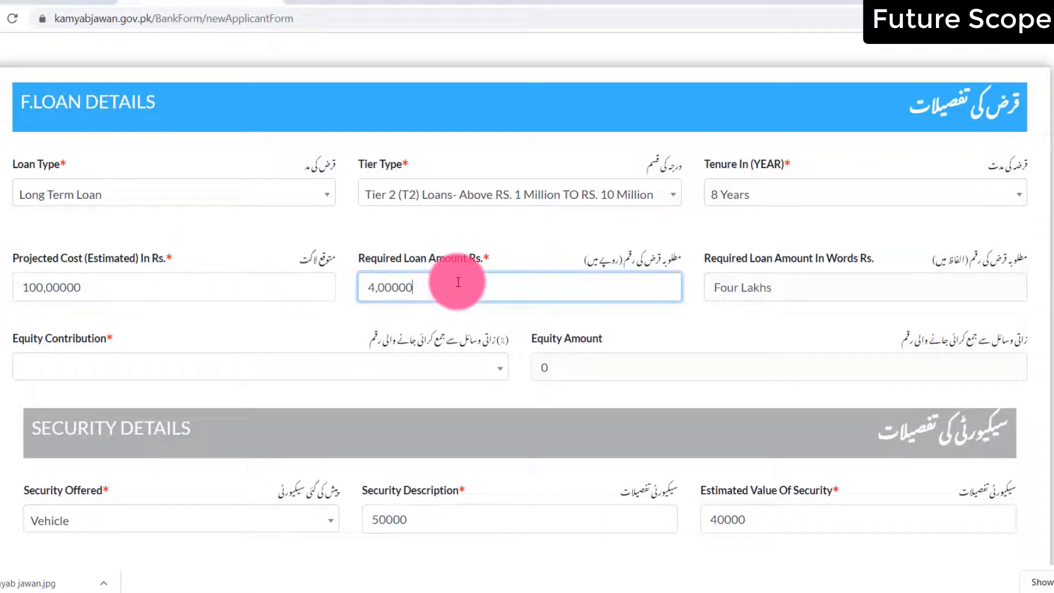
{"action": "key", "text": "BackSpace"}
{"action": "key", "text": "BackSpace"}
{"action": "key", "text": "BackSpace"}
{"action": "key", "text": "BackSpace"}
{"action": "key", "text": "BackSpace"}
{"action": "key", "text": "BackSpace"}
{"action": "type", "text": "8000000"}
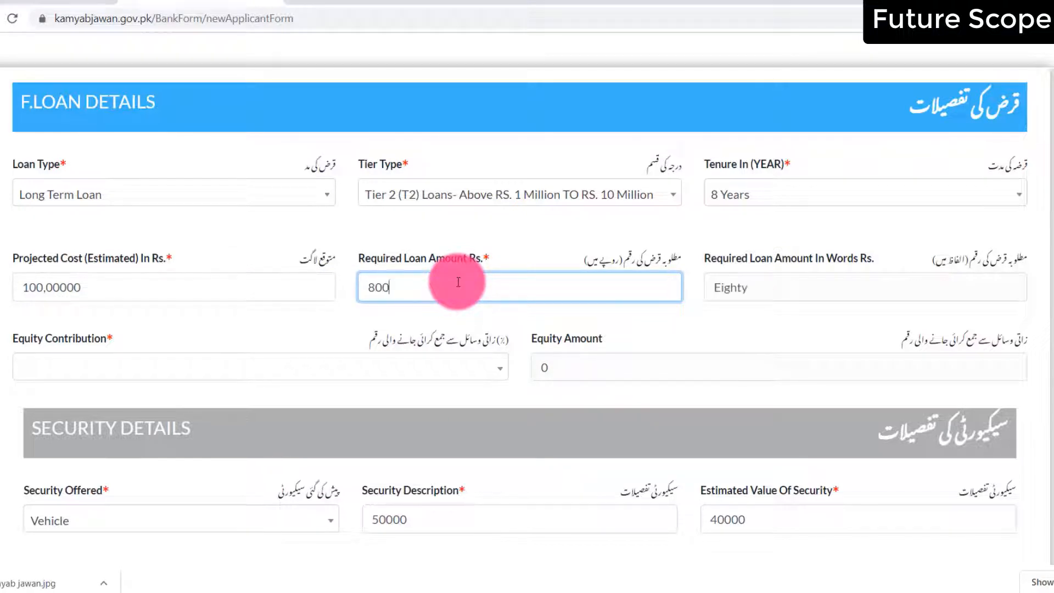
{"action": "left_click", "coordinate": [138, 371]}
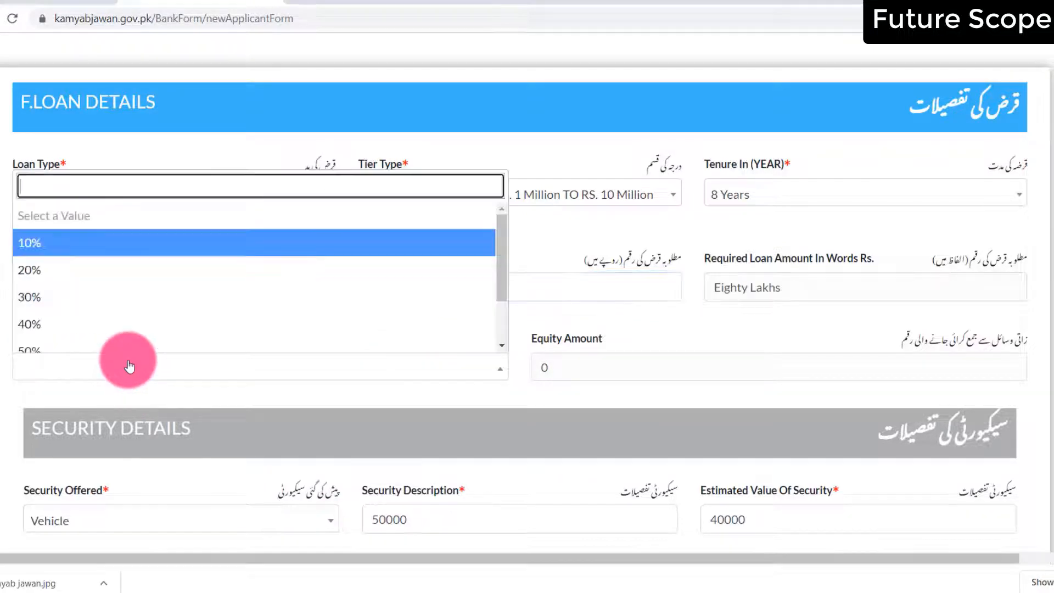
{"action": "left_click", "coordinate": [89, 269]}
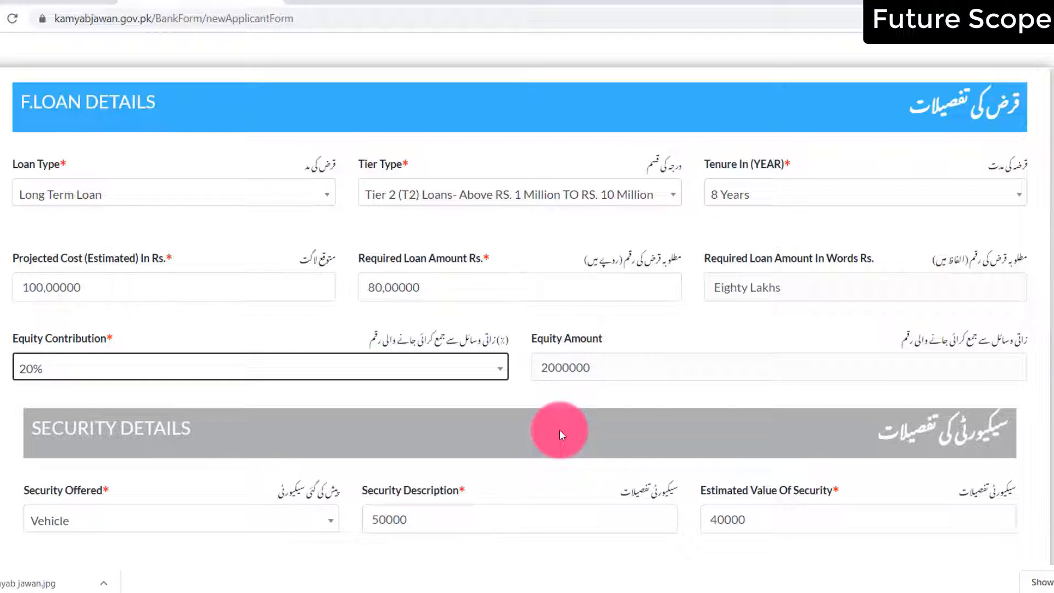
Offer a Vehicle as security: Motor Car, estimated value 5000000, ownership Own
{"action": "scroll", "coordinate": [597, 368], "scroll_direction": "down", "scroll_amount": 5}
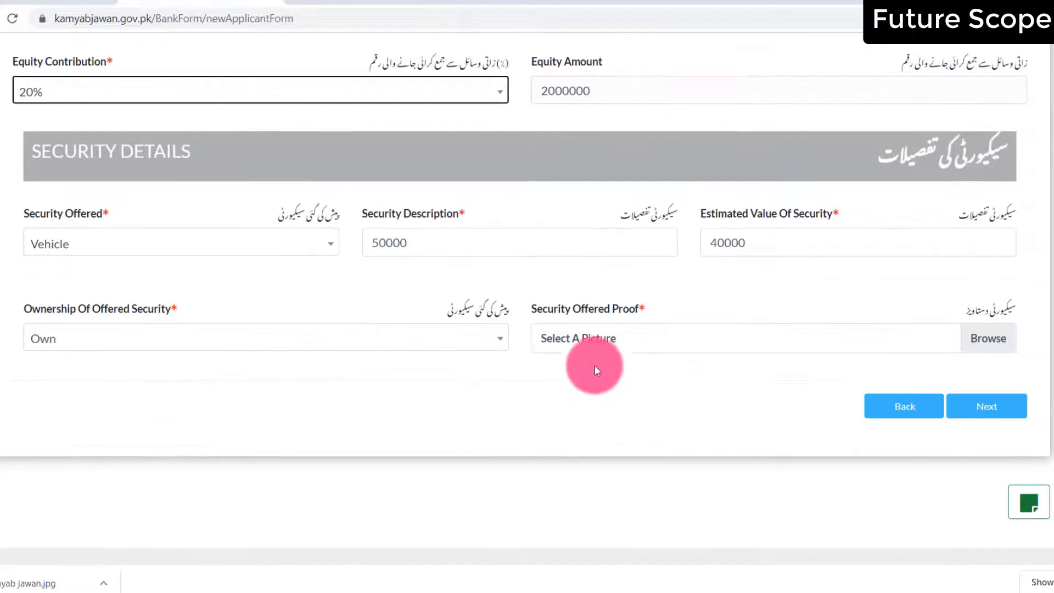
{"action": "left_click", "coordinate": [167, 247]}
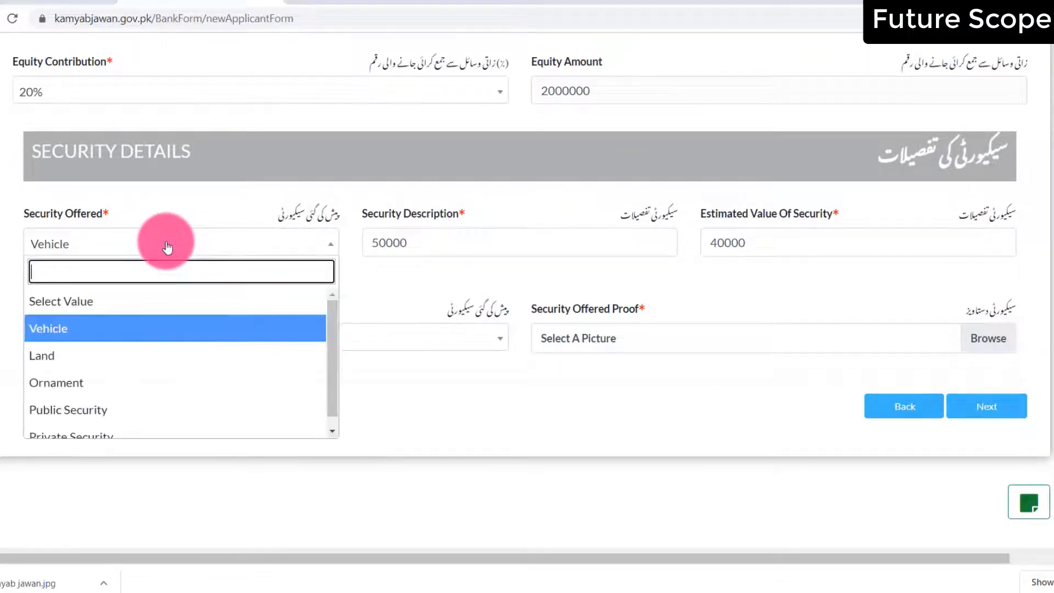
{"action": "left_click", "coordinate": [90, 330]}
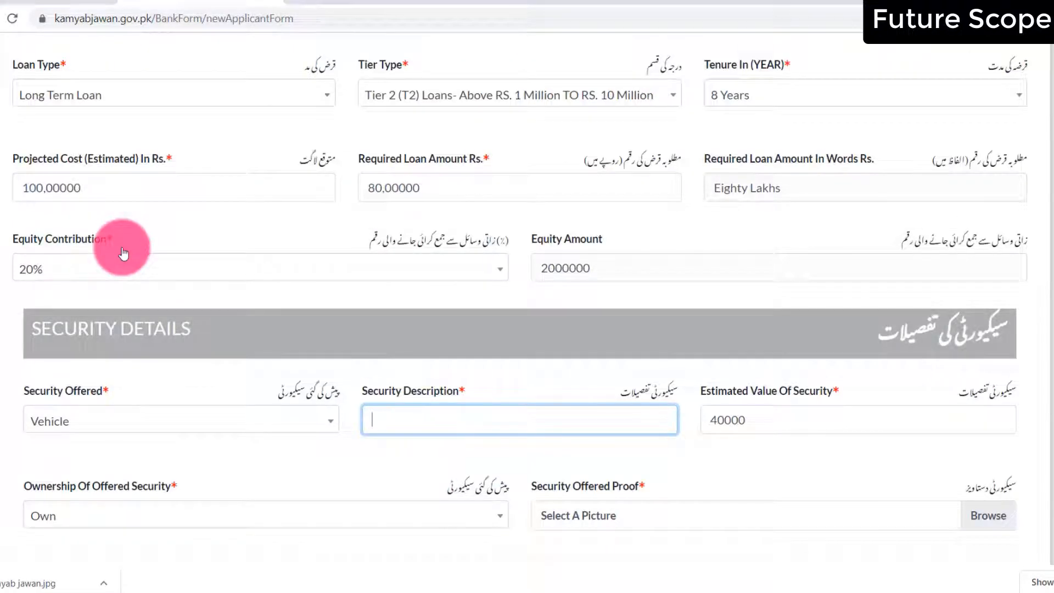
{"action": "type", "text": "Motor Car"}
{"action": "key", "text": "Tab"}
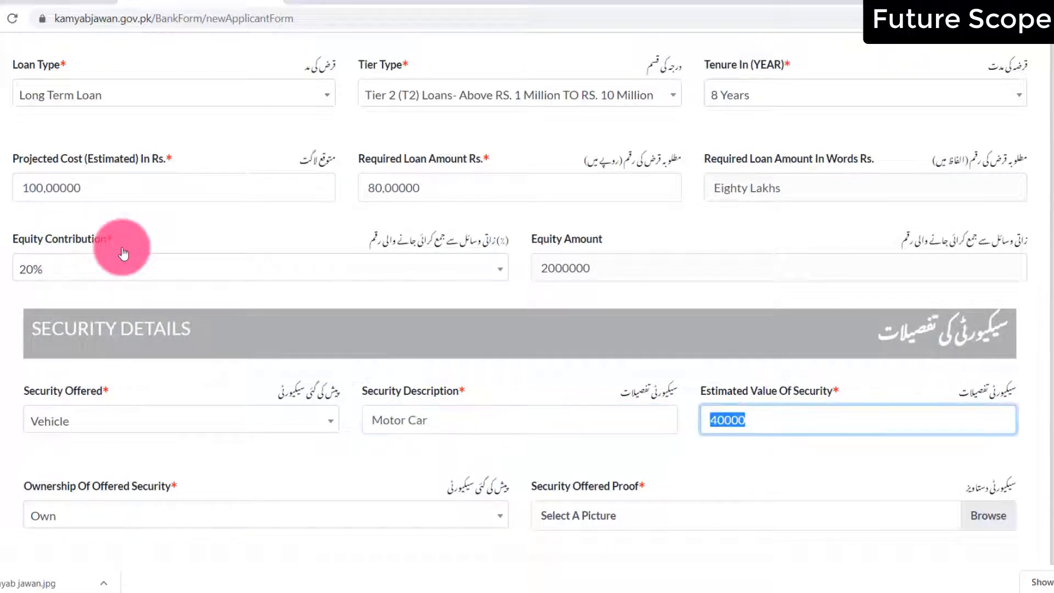
{"action": "type", "text": "5000000"}
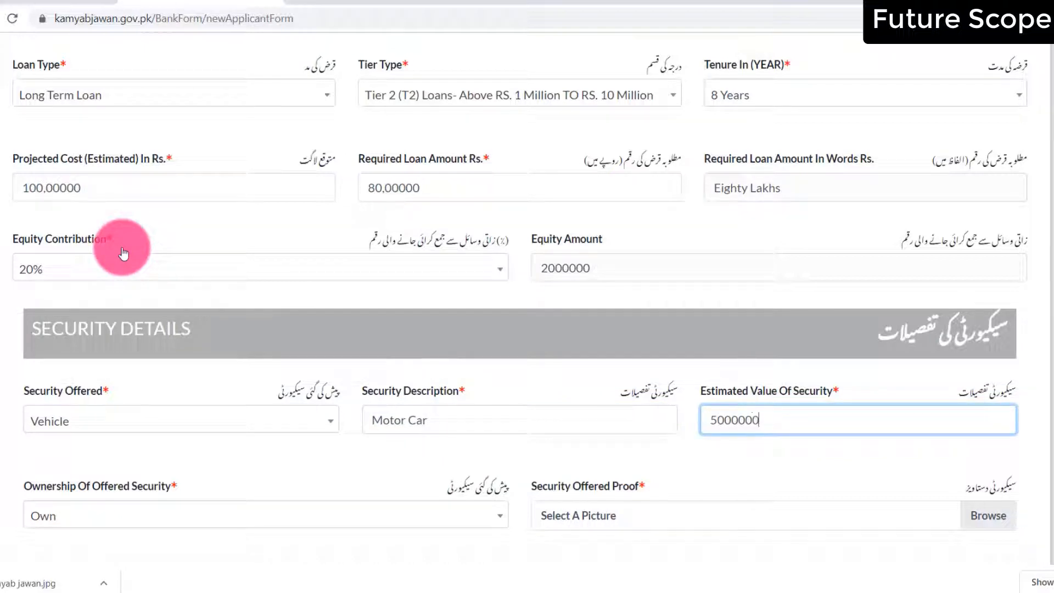
{"action": "left_click", "coordinate": [180, 526]}
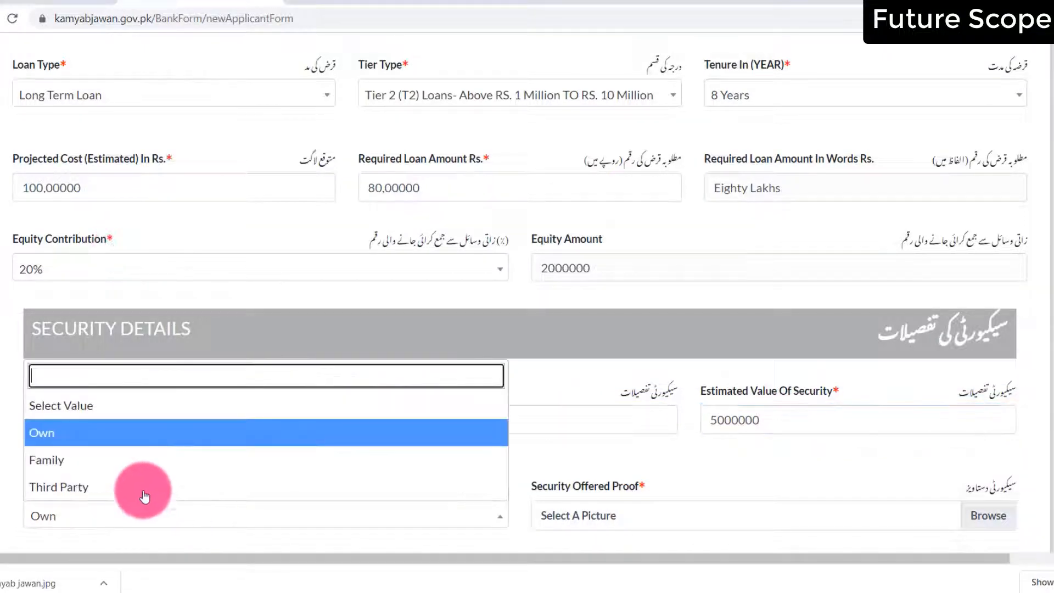
{"action": "left_click", "coordinate": [82, 433]}
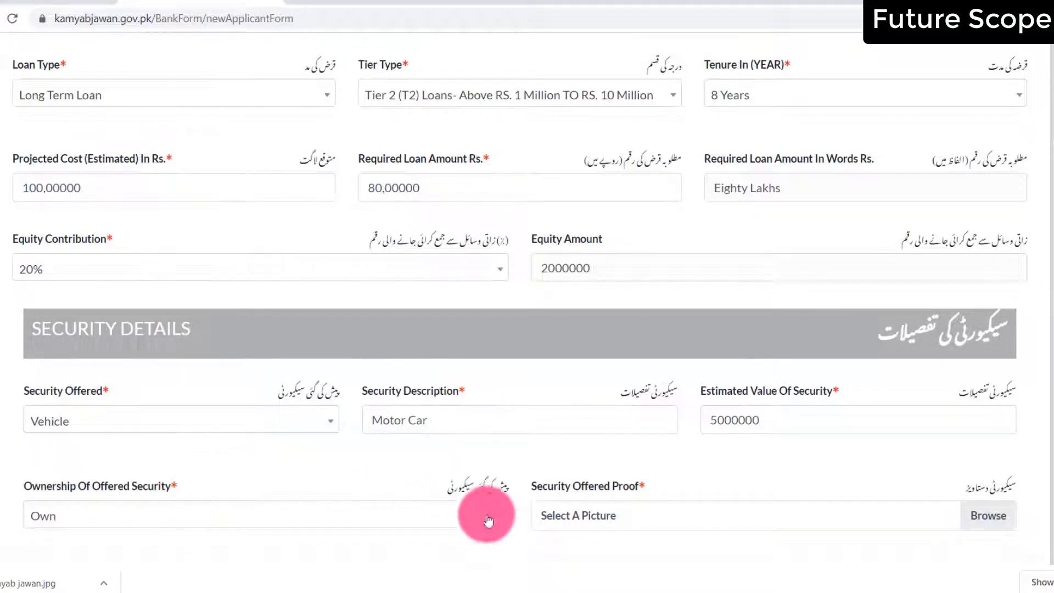
Attach a proof picture for the security and continue to the Business Plan step
{"action": "left_click", "coordinate": [643, 524]}
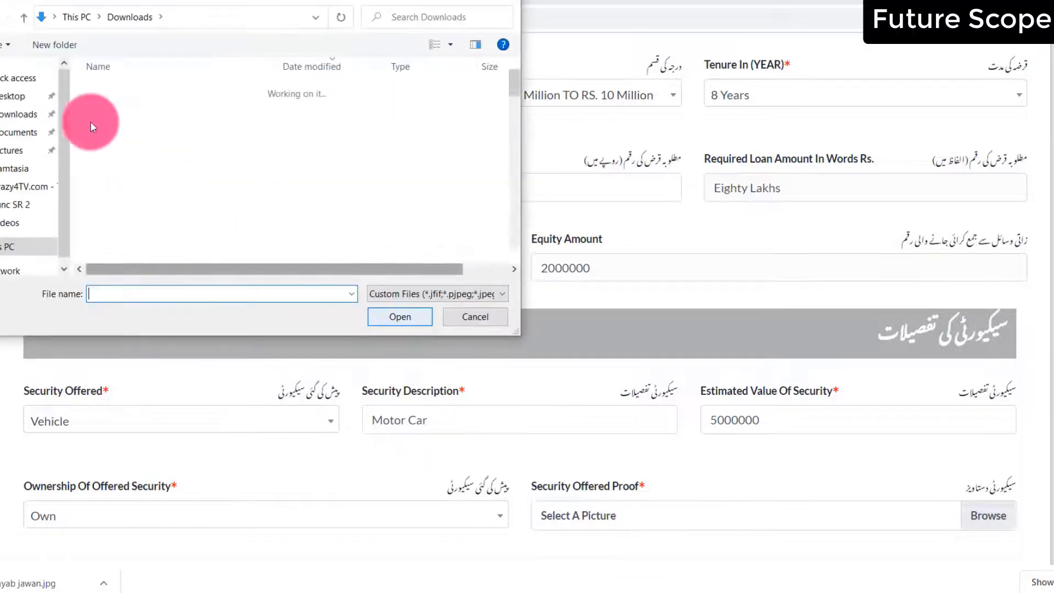
{"action": "double_click", "coordinate": [121, 101]}
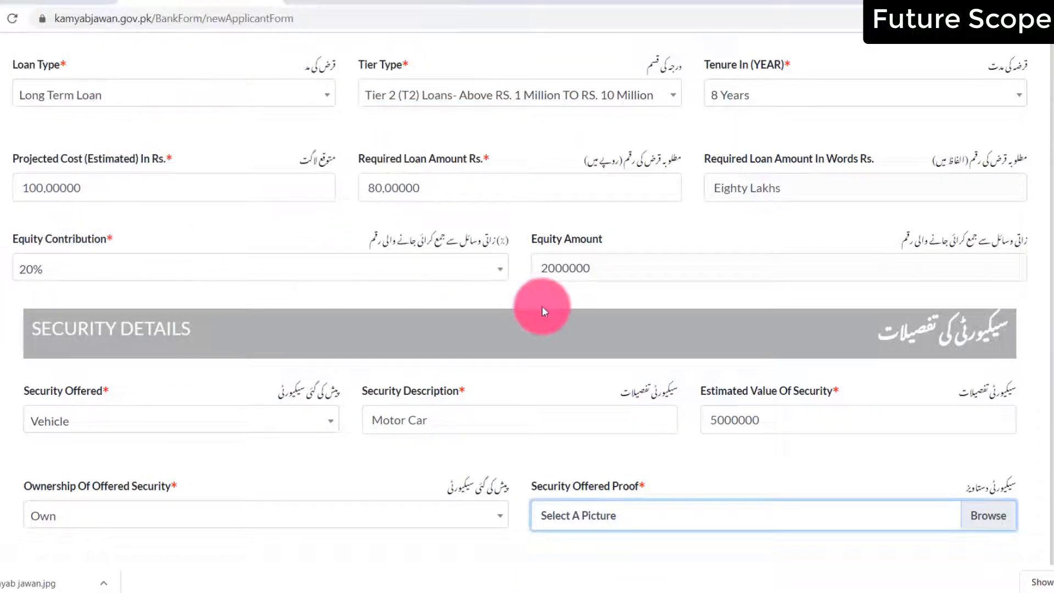
{"action": "scroll", "coordinate": [542, 305], "scroll_direction": "down", "scroll_amount": 5}
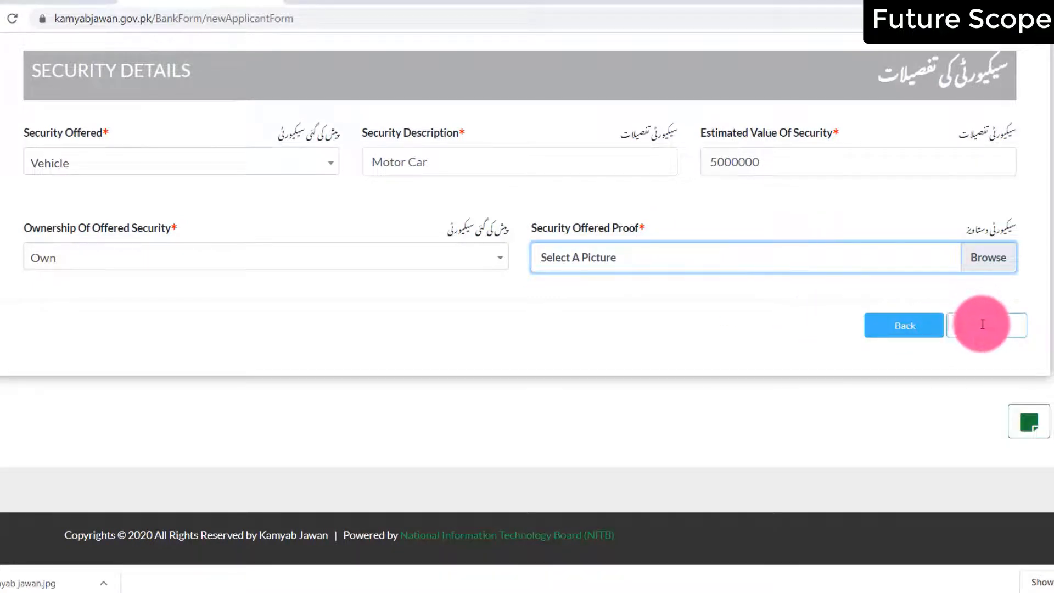
{"action": "left_click", "coordinate": [983, 323]}
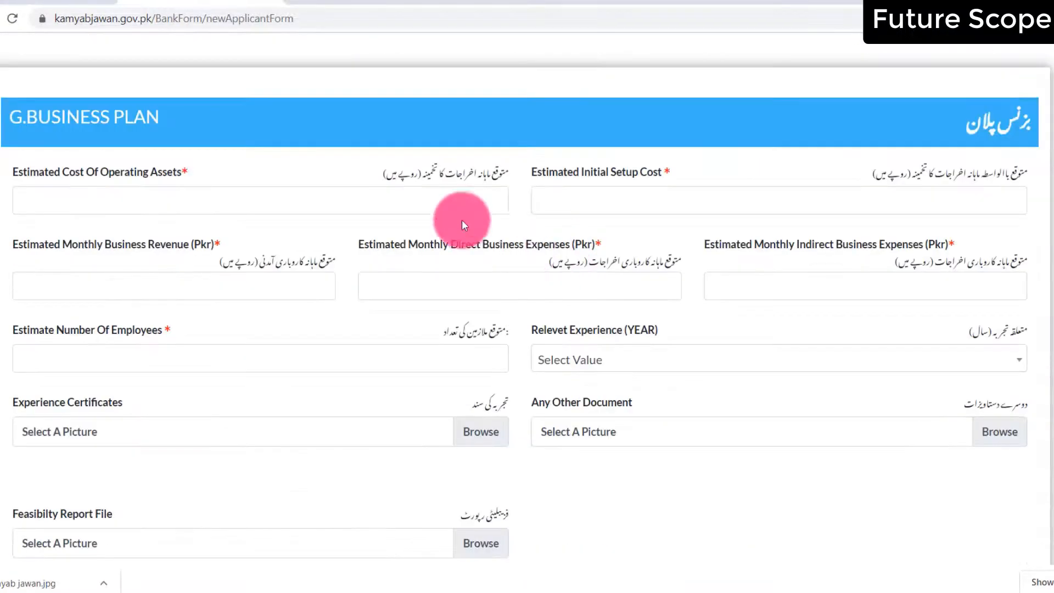
Enter operating assets cost 70,00000 and initial setup cost 20,00000
{"action": "left_click", "coordinate": [125, 205]}
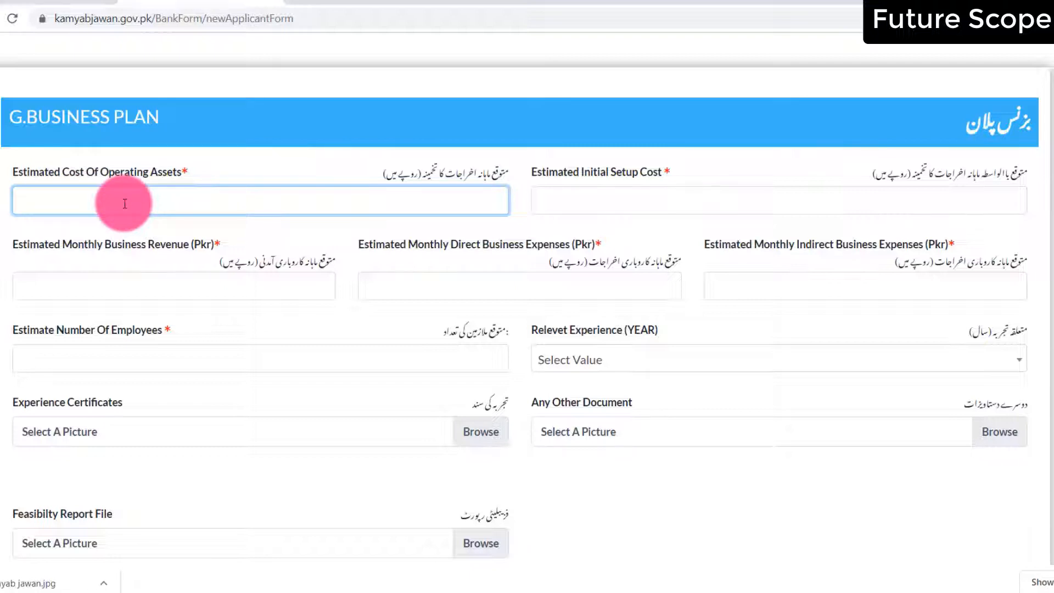
{"action": "type", "text": "70,00000"}
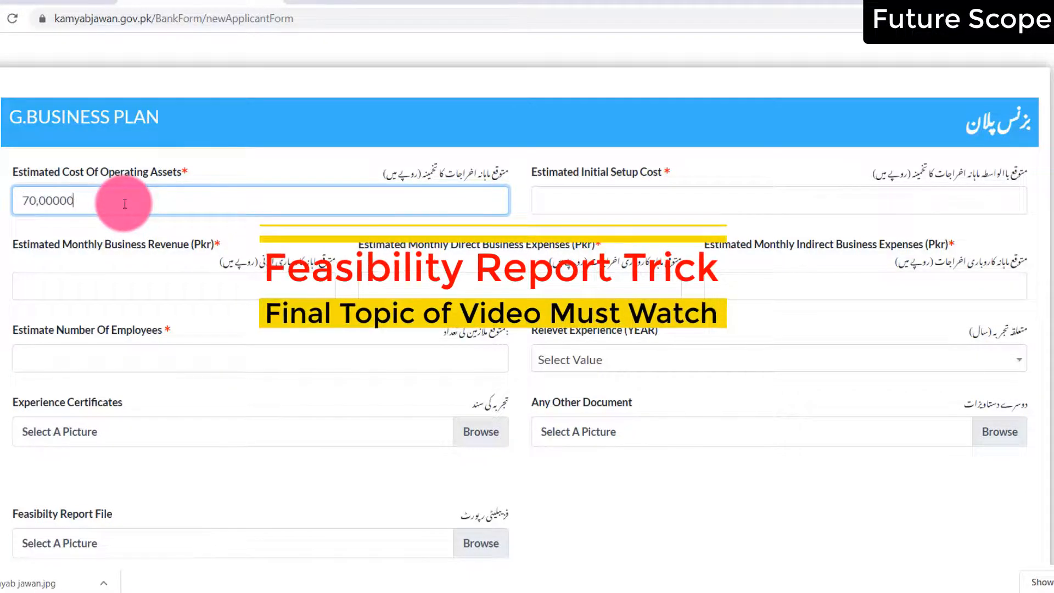
{"action": "left_click", "coordinate": [593, 203]}
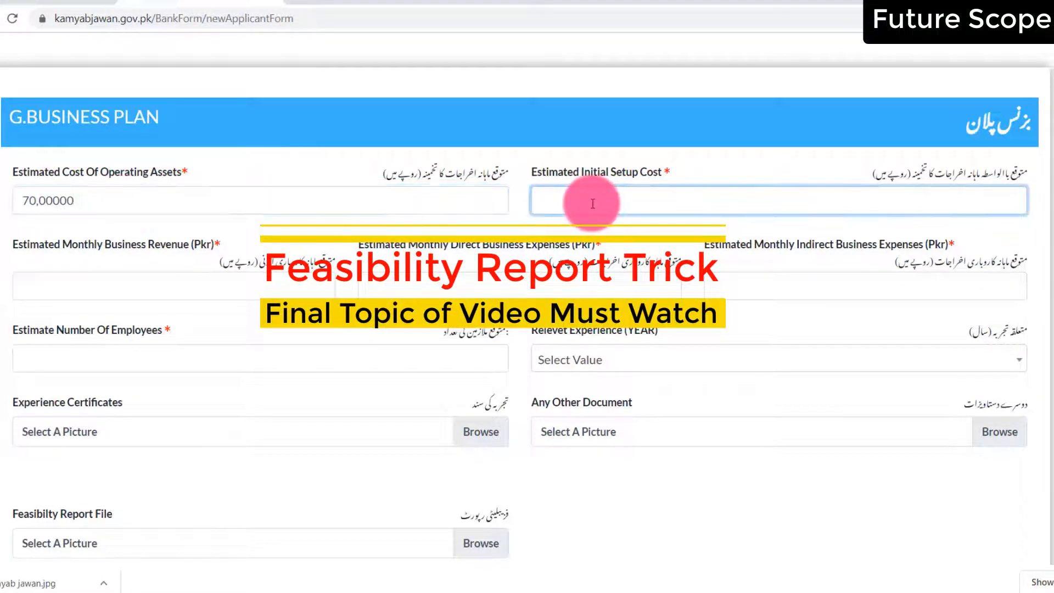
{"action": "type", "text": "20,00000"}
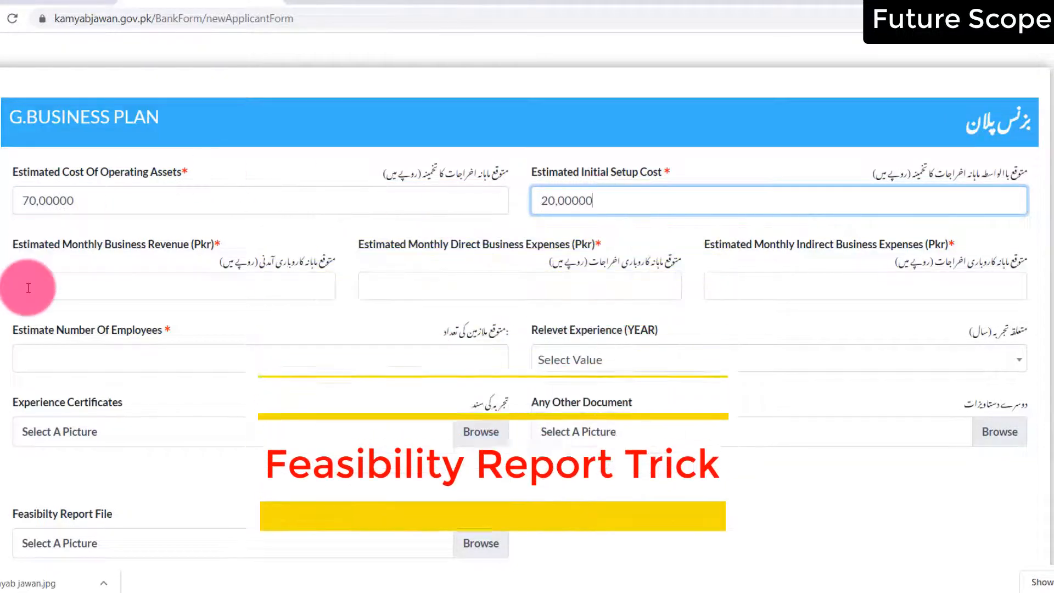
Enter monthly revenue 50,0000, direct expenses 50000 and indirect expenses 5990000
{"action": "left_click", "coordinate": [52, 287]}
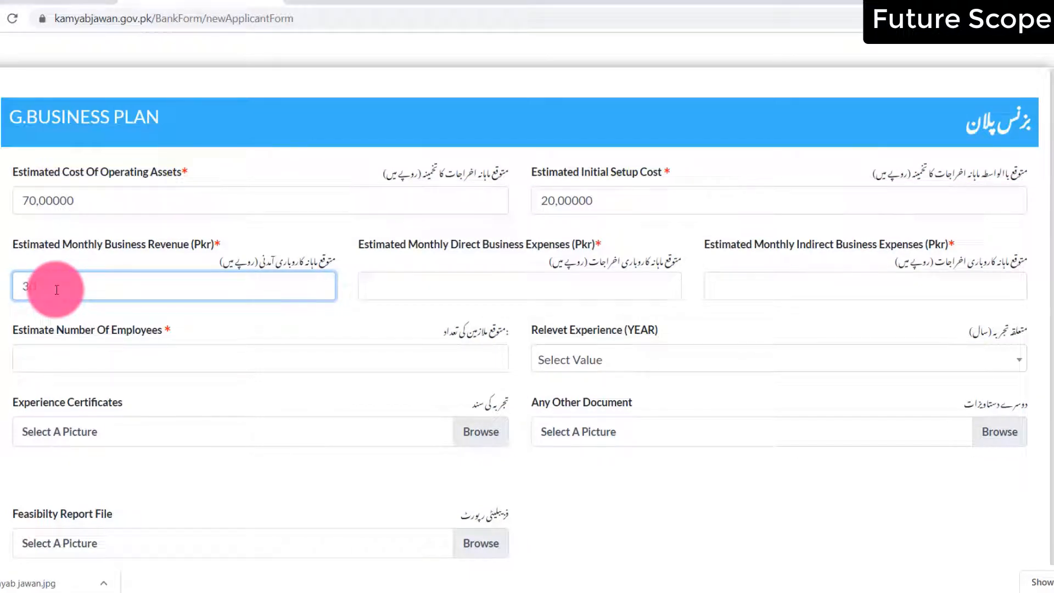
{"action": "type", "text": "50,0000"}
{"action": "left_click", "coordinate": [610, 295]}
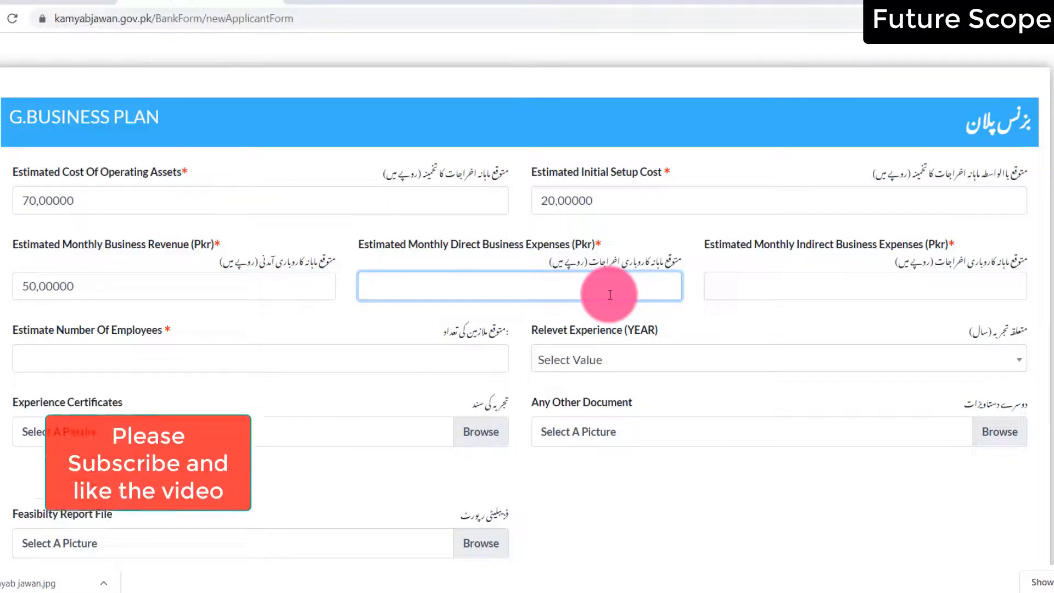
{"action": "type", "text": "50000"}
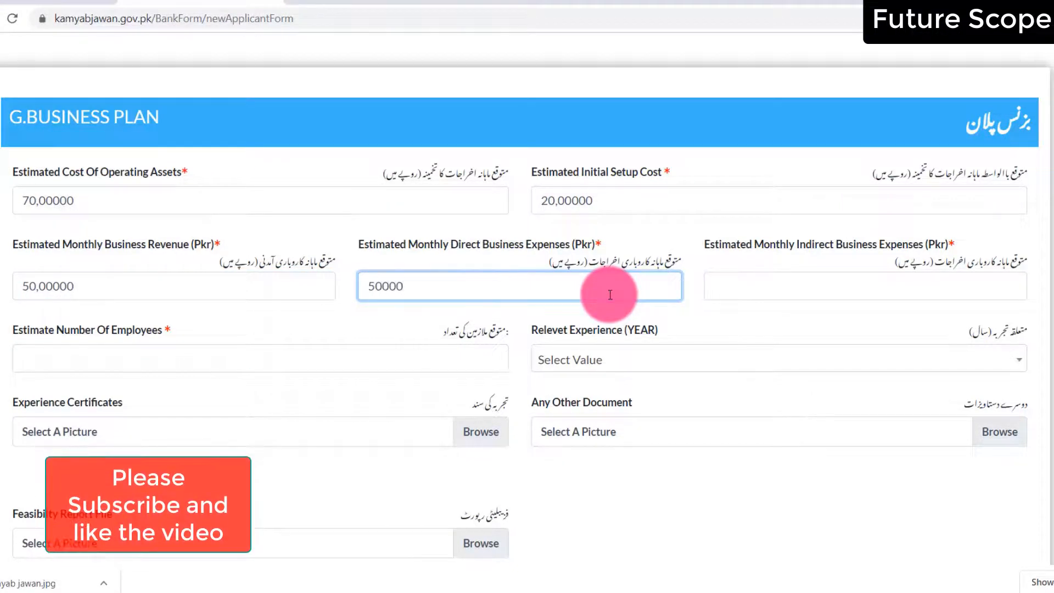
{"action": "left_click", "coordinate": [833, 287]}
{"action": "type", "text": "5999"}
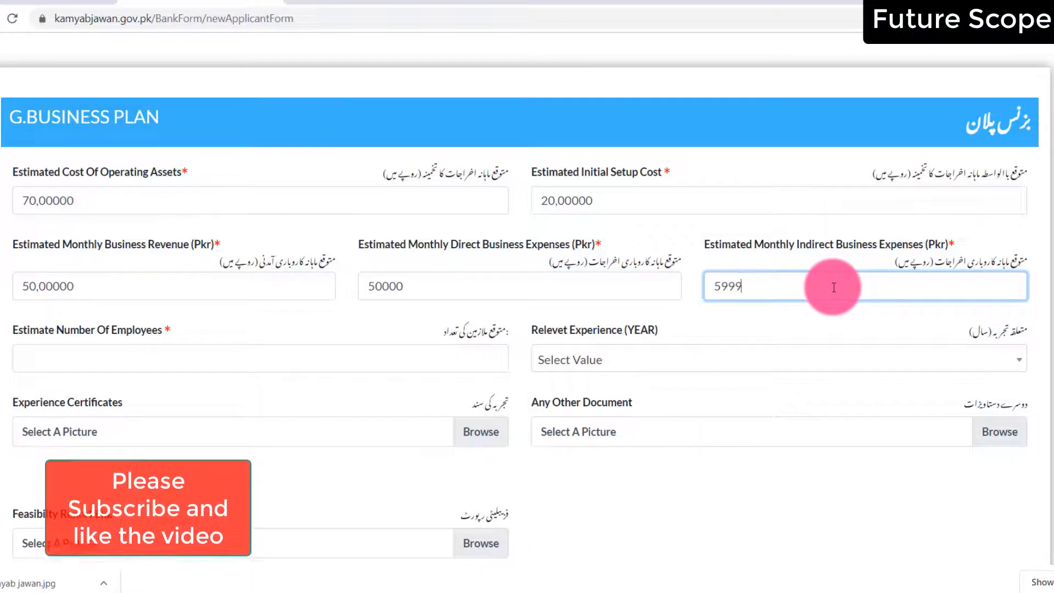
{"action": "key", "text": "BackSpace"}
{"action": "key", "text": "BackSpace"}
{"action": "key", "text": "BackSpace"}
{"action": "type", "text": "0000"}
Set estimated employees to 2 and relevant experience to 5 Years
{"action": "left_click", "coordinate": [122, 368]}
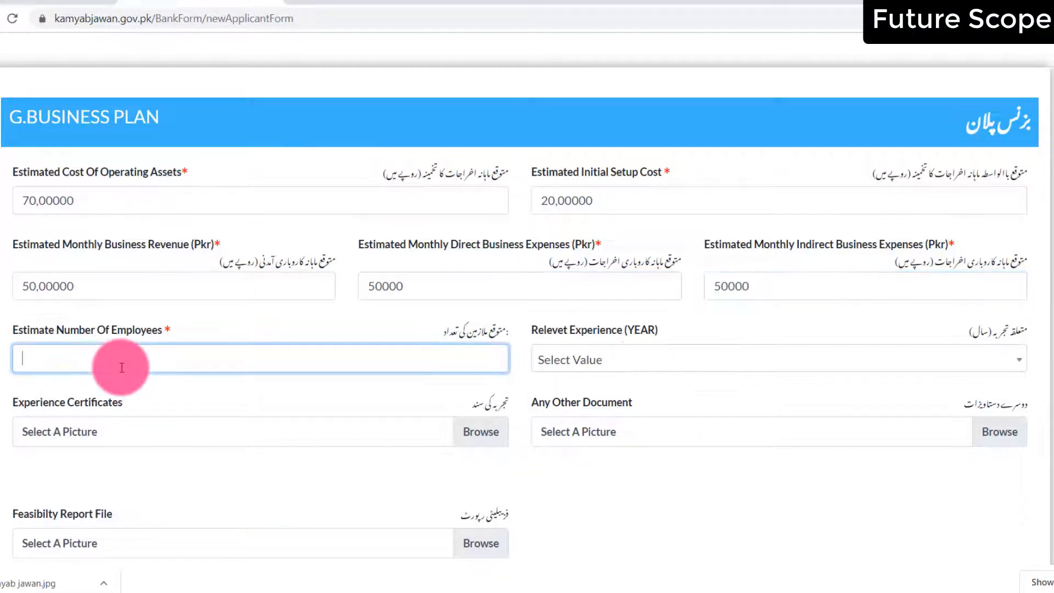
{"action": "type", "text": "2"}
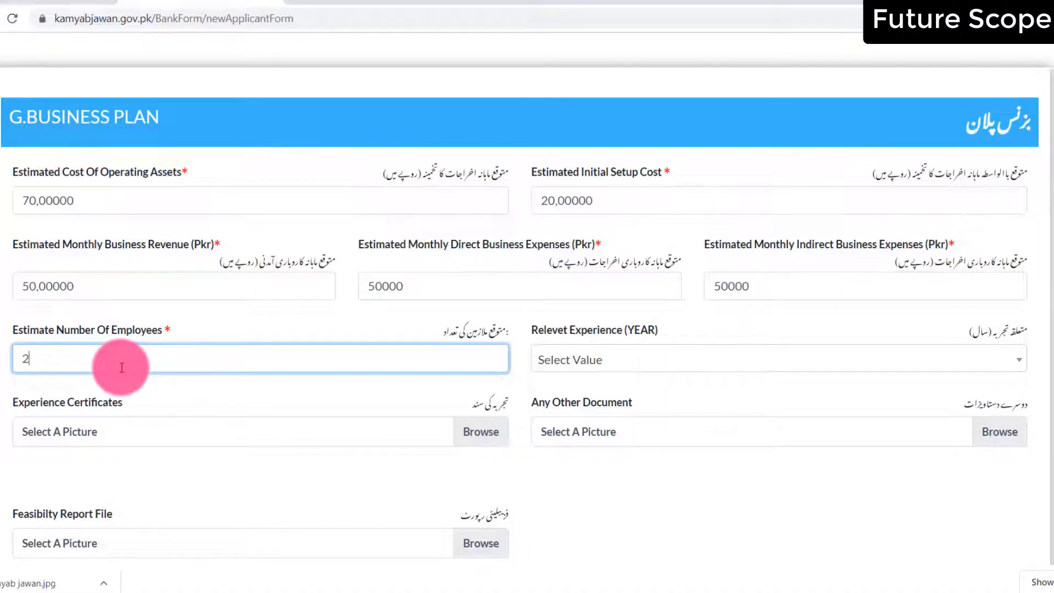
{"action": "left_click", "coordinate": [630, 362]}
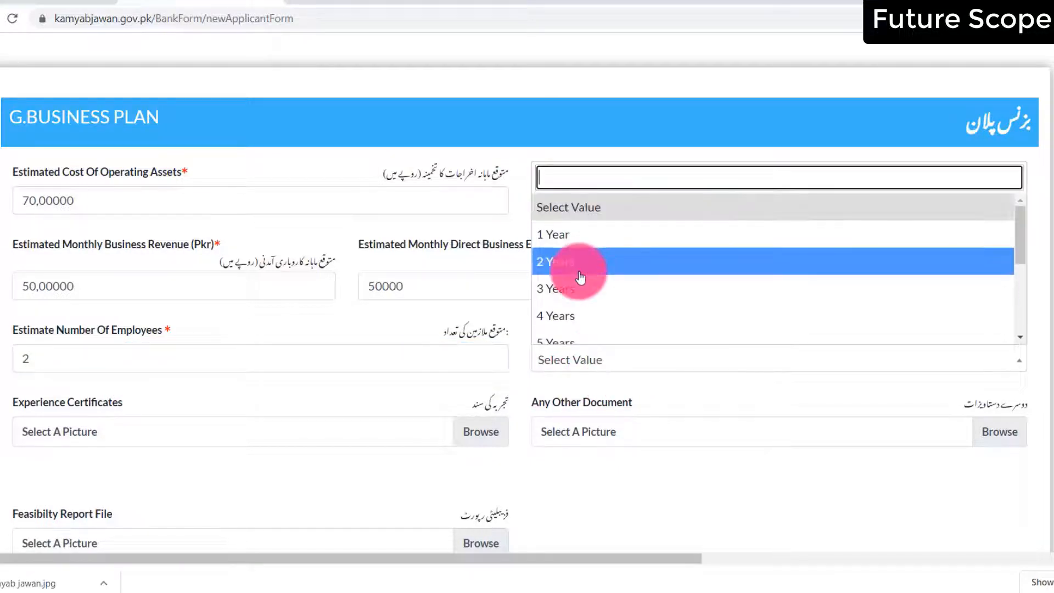
{"action": "left_click", "coordinate": [693, 339]}
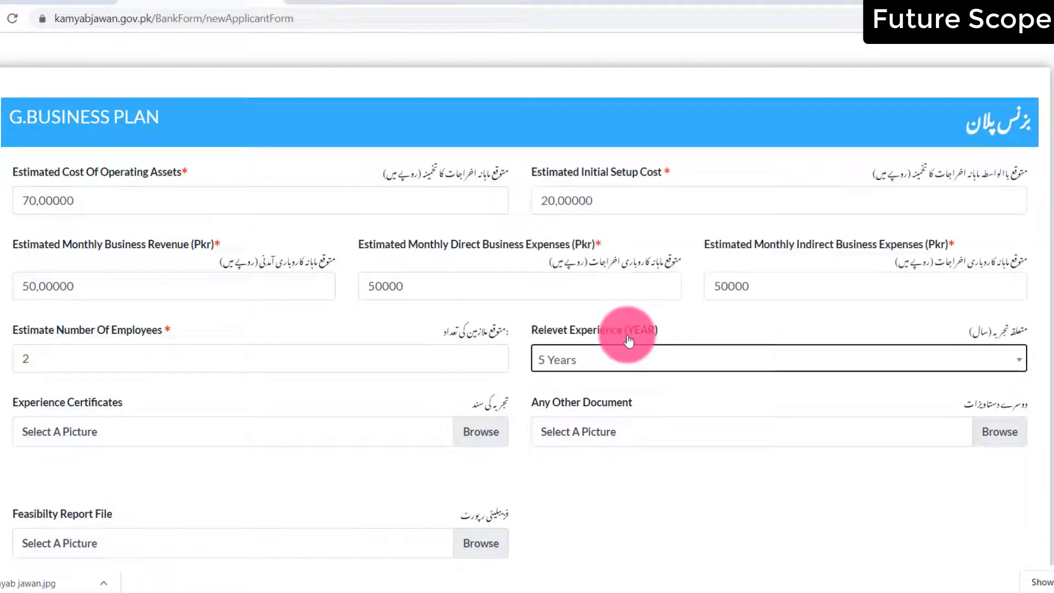
Attach kamyab jawan.jpg as the experience certificate and as the other document
{"action": "left_click", "coordinate": [483, 432]}
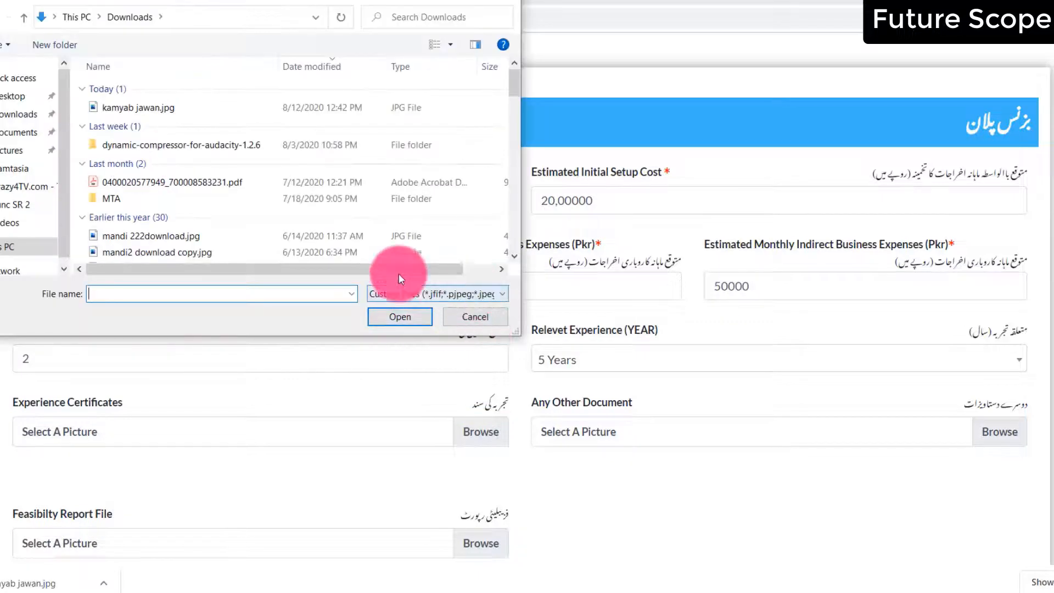
{"action": "left_click", "coordinate": [157, 107]}
{"action": "key", "text": "Return"}
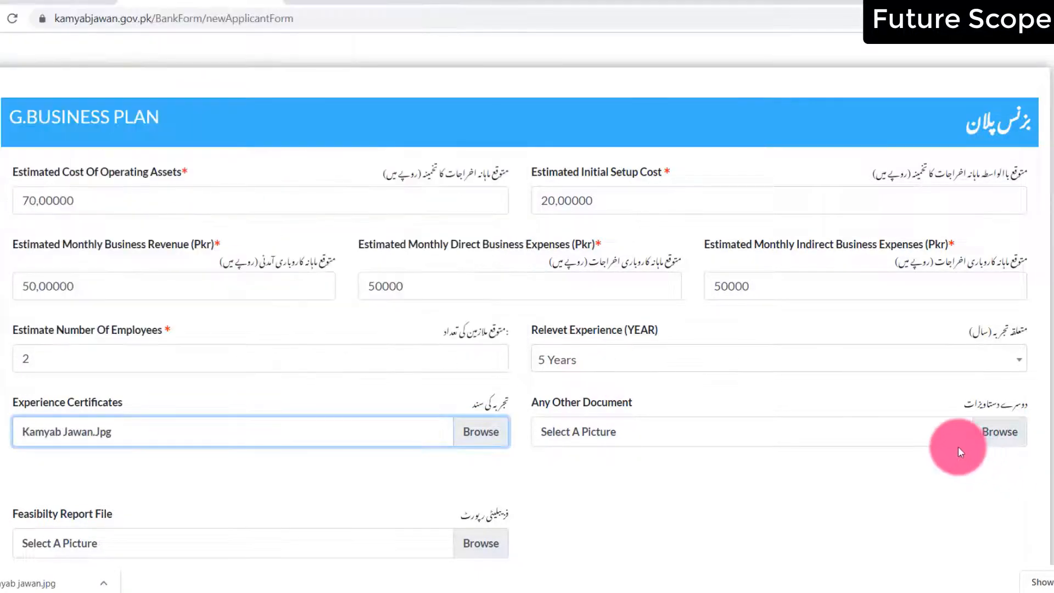
{"action": "left_click", "coordinate": [991, 440]}
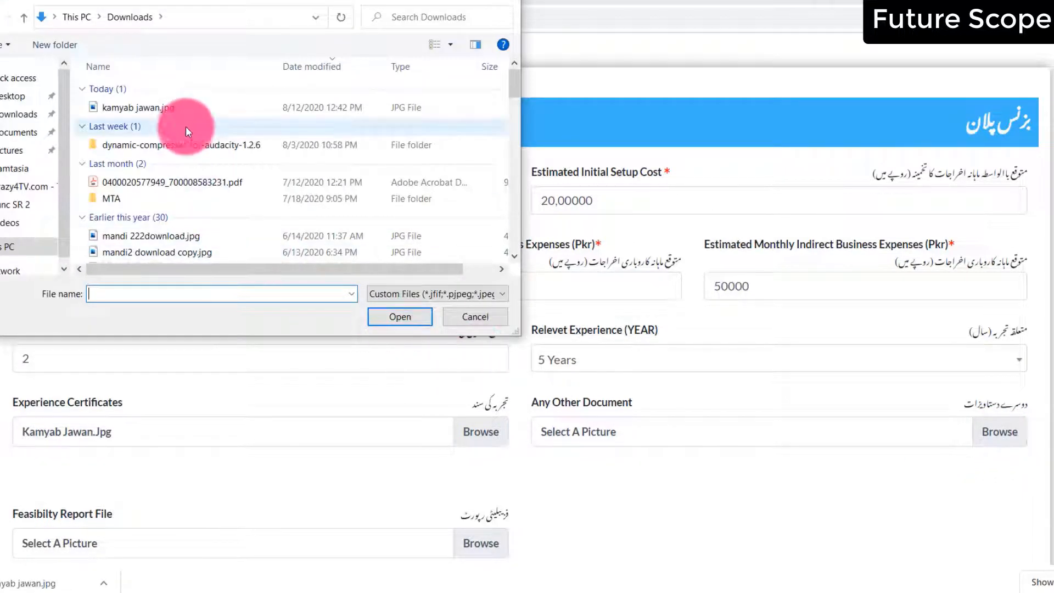
{"action": "left_click", "coordinate": [185, 108]}
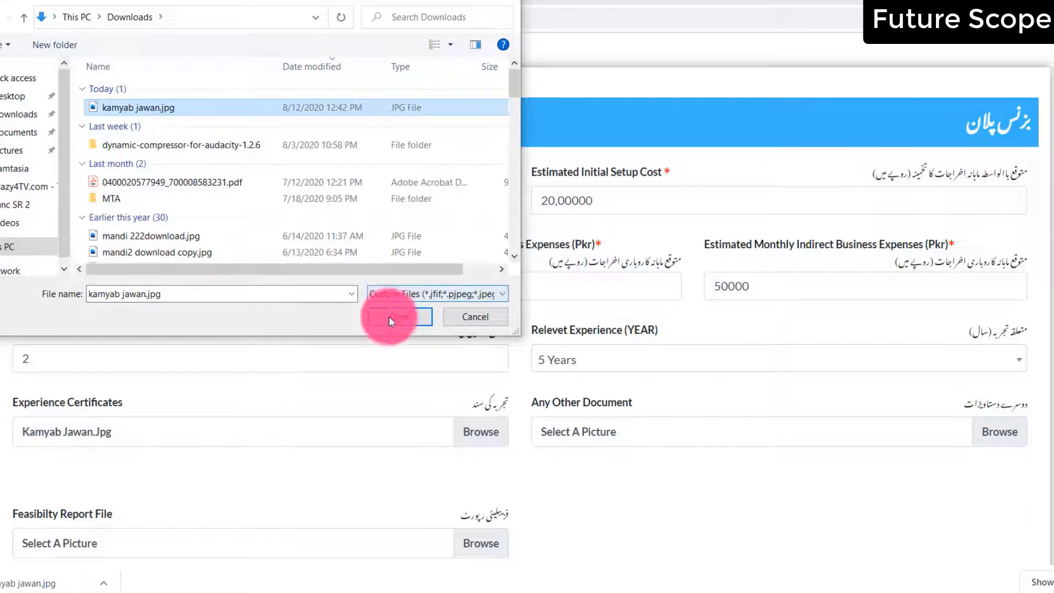
{"action": "left_click", "coordinate": [389, 316]}
Attach kamyab jawan.jpg as the feasibility report and continue to Financing Details
{"action": "scroll", "coordinate": [389, 319], "scroll_direction": "down", "scroll_amount": 5}
{"action": "left_click", "coordinate": [490, 269]}
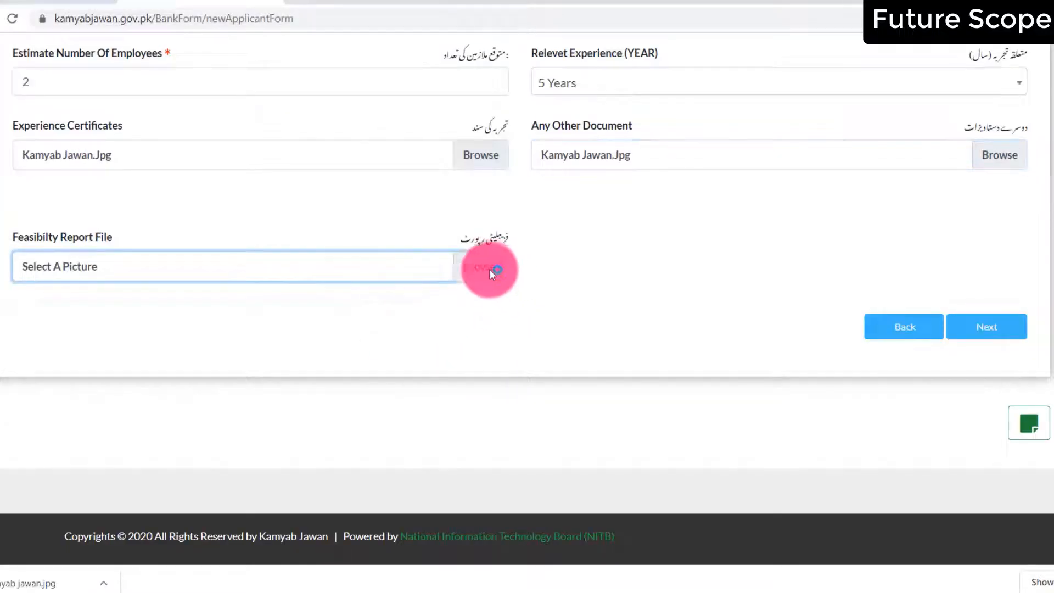
{"action": "left_click", "coordinate": [257, 169]}
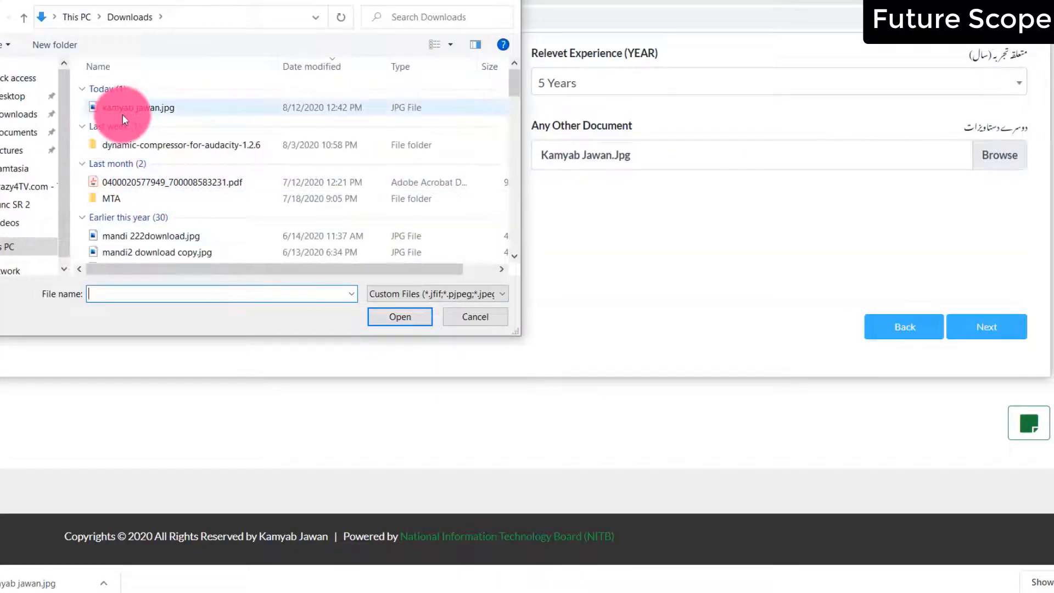
{"action": "double_click", "coordinate": [123, 114]}
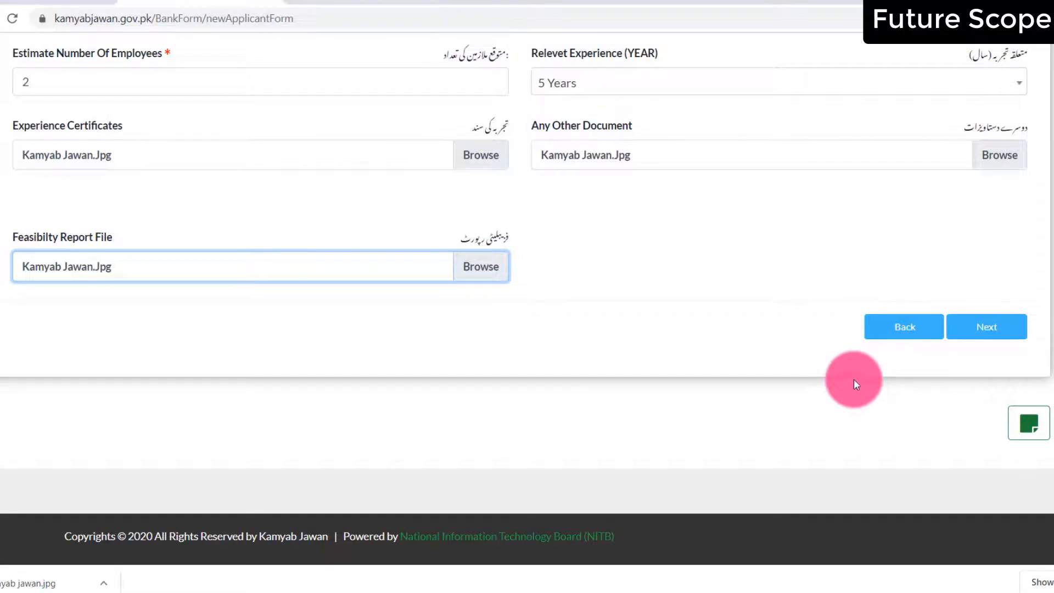
{"action": "left_click", "coordinate": [1002, 338]}
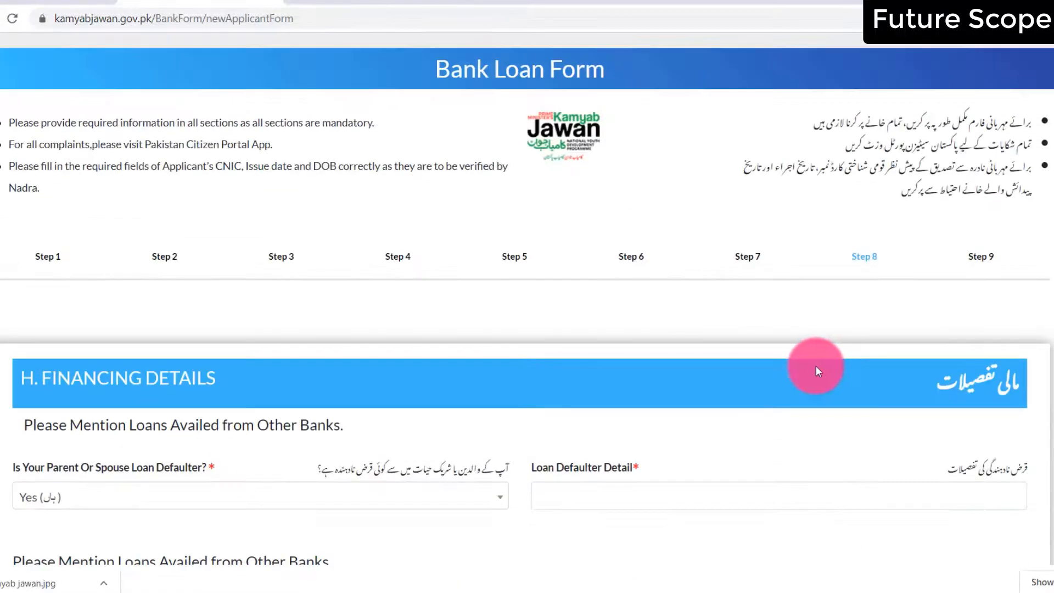
Answer No to the parent/spouse defaulter question and enter 'Nothing' as the defaulter detail
{"action": "scroll", "coordinate": [532, 340], "scroll_direction": "down", "scroll_amount": 5}
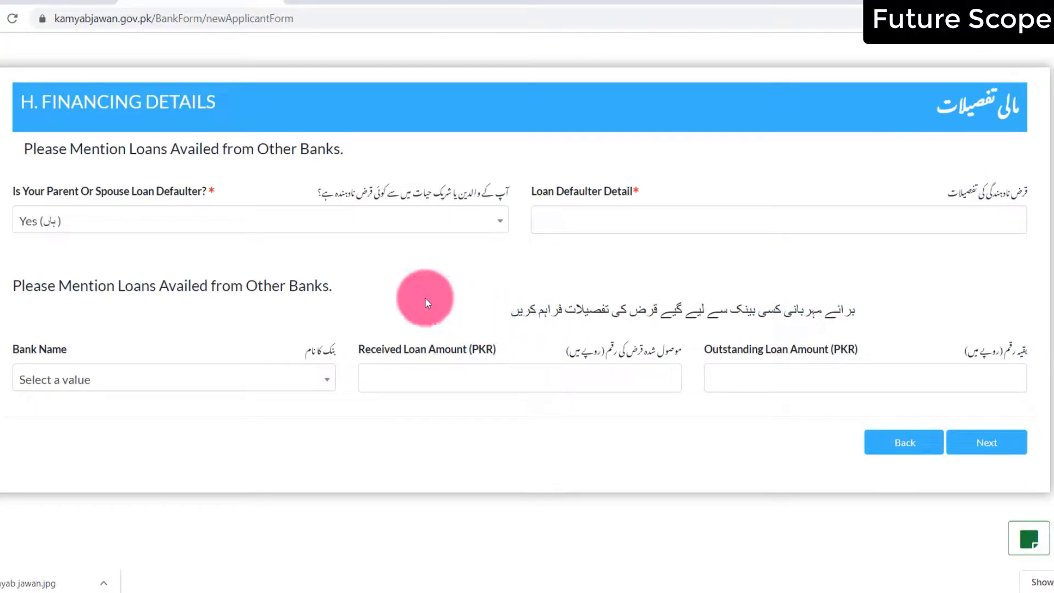
{"action": "left_click", "coordinate": [108, 225]}
{"action": "left_click", "coordinate": [104, 304]}
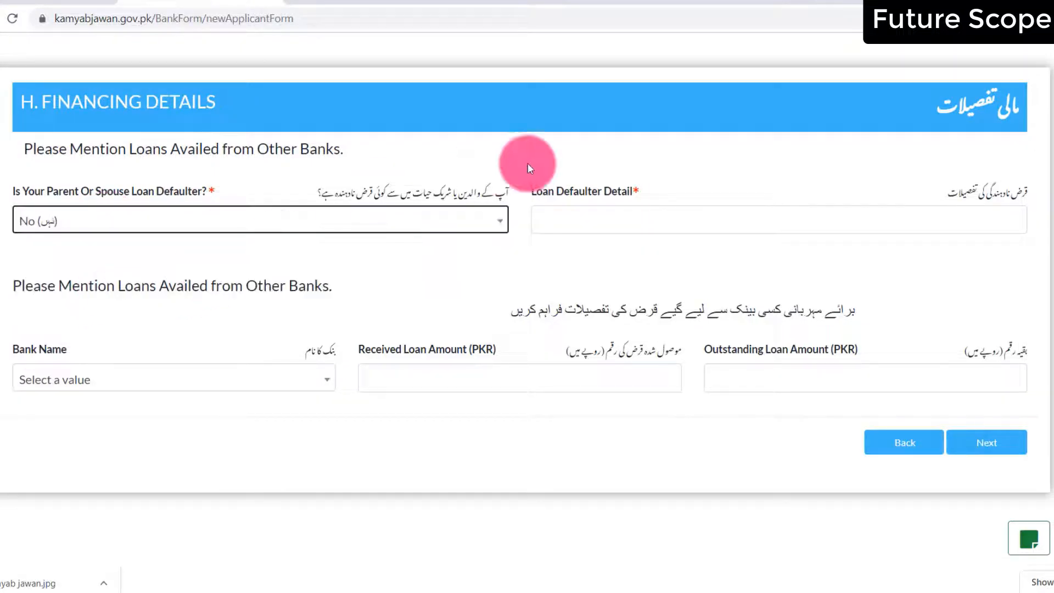
{"action": "left_click", "coordinate": [695, 222]}
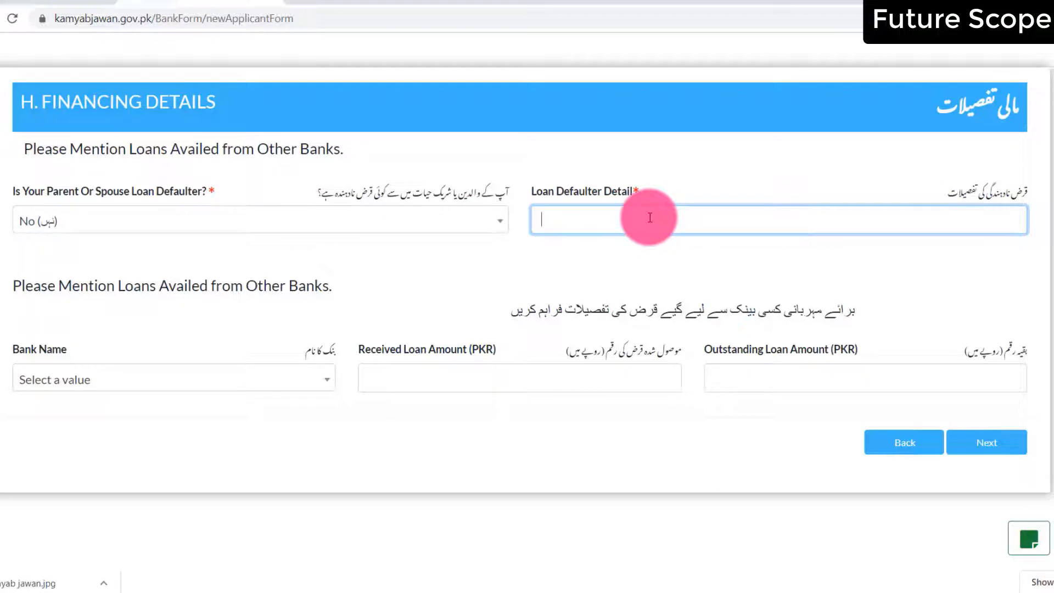
{"action": "type", "text": "Nothing"}
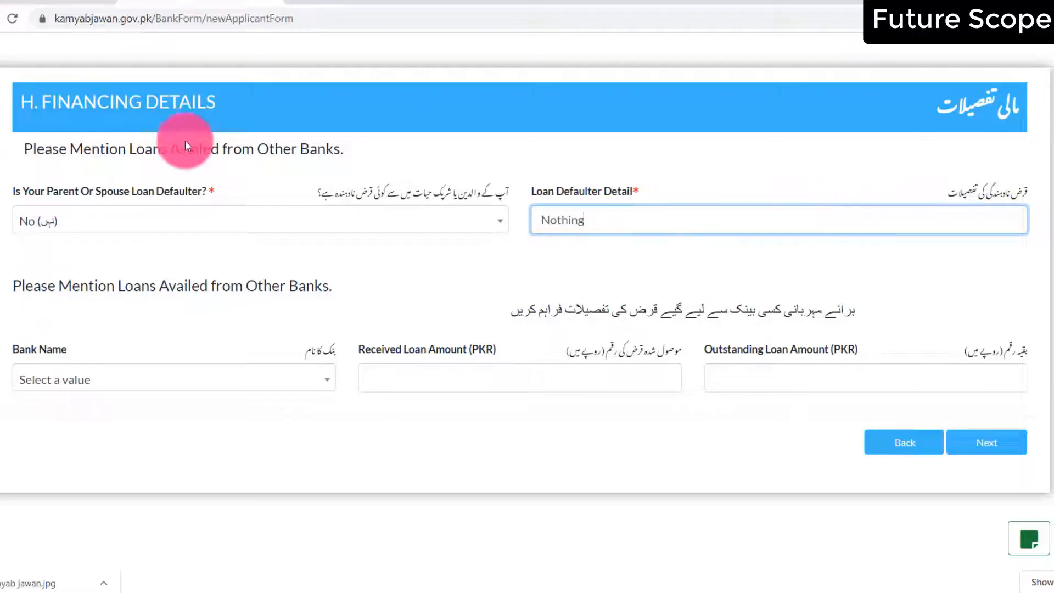
{"action": "left_click", "coordinate": [232, 364]}
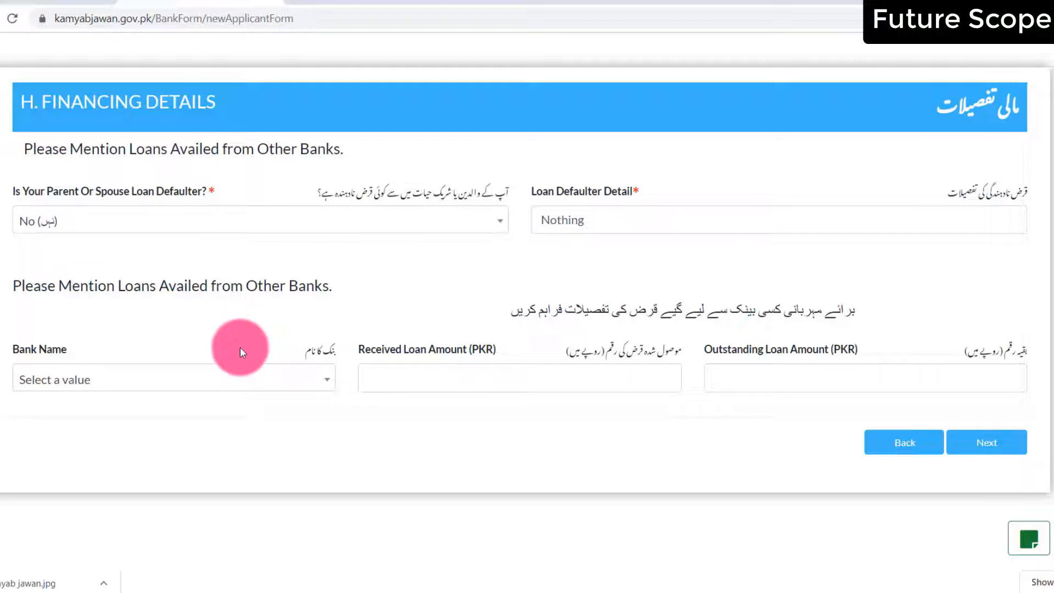
Choose None as the other bank name and continue to References
{"action": "left_click", "coordinate": [242, 377]}
{"action": "scroll", "coordinate": [50, 329], "scroll_direction": "down", "scroll_amount": 10}
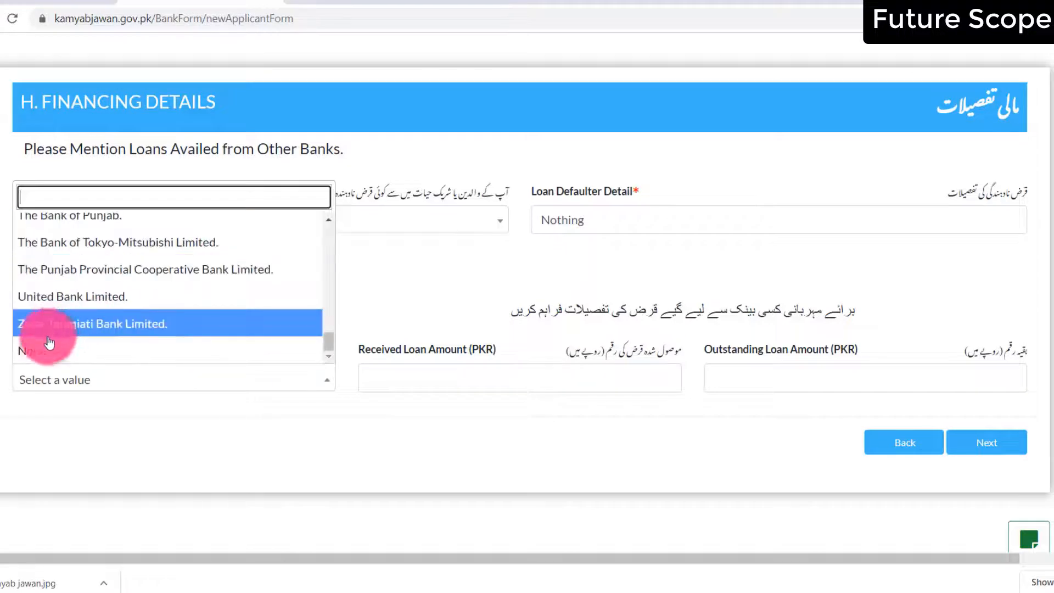
{"action": "left_click", "coordinate": [61, 343]}
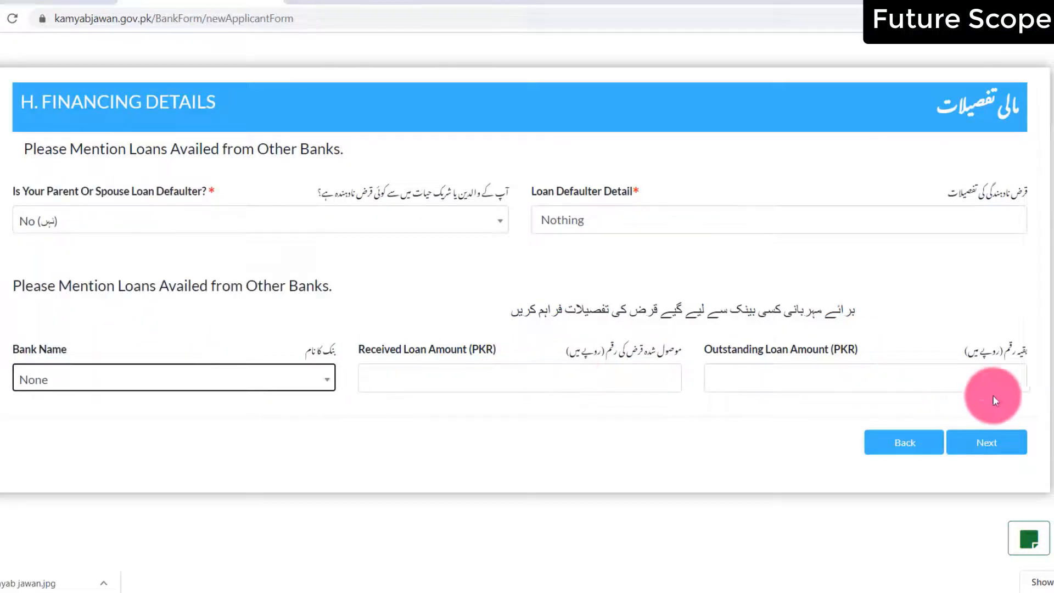
{"action": "left_click", "coordinate": [982, 437]}
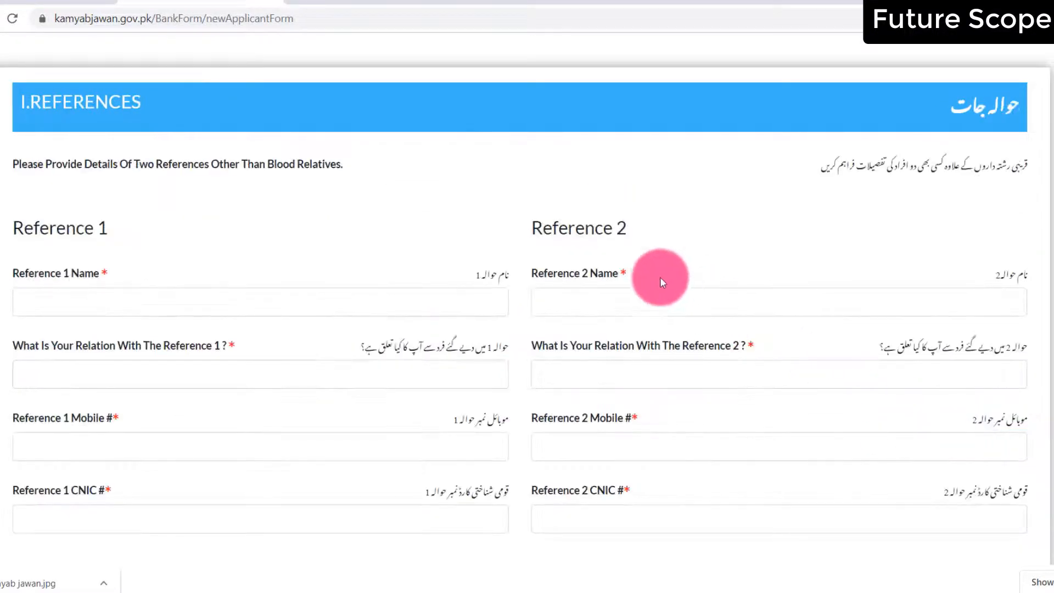
Fill Reference 1's name, relation 'brother', mobile number and CNIC
{"action": "scroll", "coordinate": [643, 270], "scroll_direction": "up", "scroll_amount": 5}
{"action": "scroll", "coordinate": [643, 270], "scroll_direction": "down", "scroll_amount": 5}
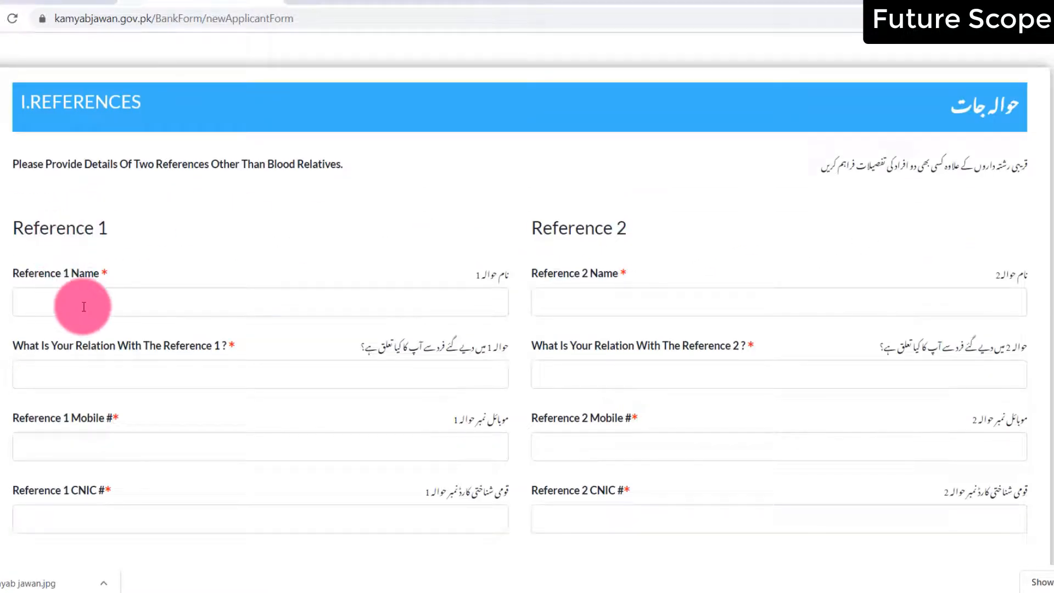
{"action": "left_click", "coordinate": [87, 308]}
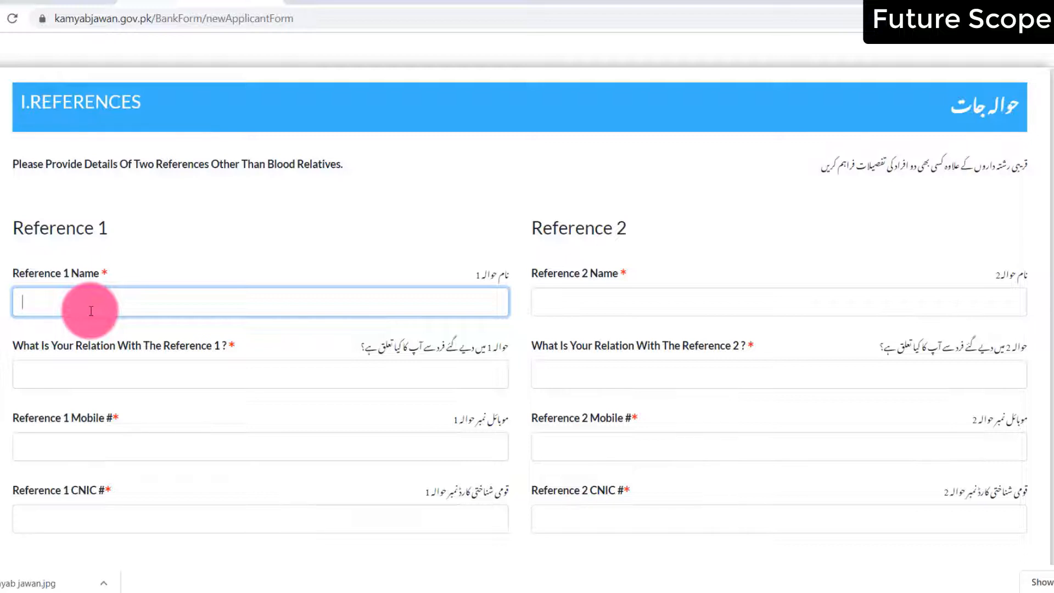
{"action": "type", "text": "abcdef"}
{"action": "left_click", "coordinate": [93, 375]}
{"action": "type", "text": "brother"}
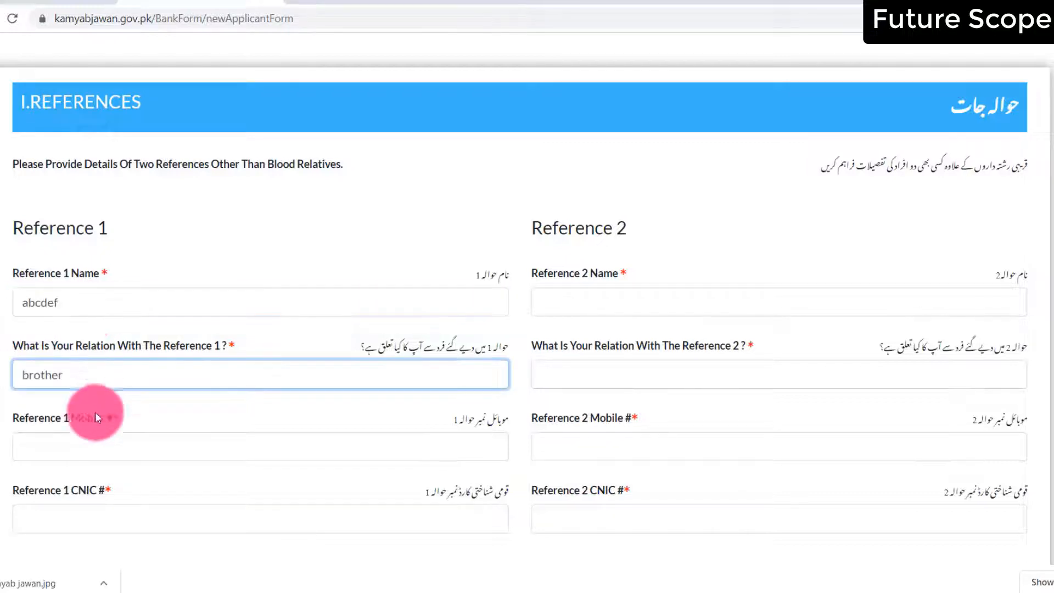
{"action": "left_click", "coordinate": [103, 451]}
{"action": "type", "text": "03"}
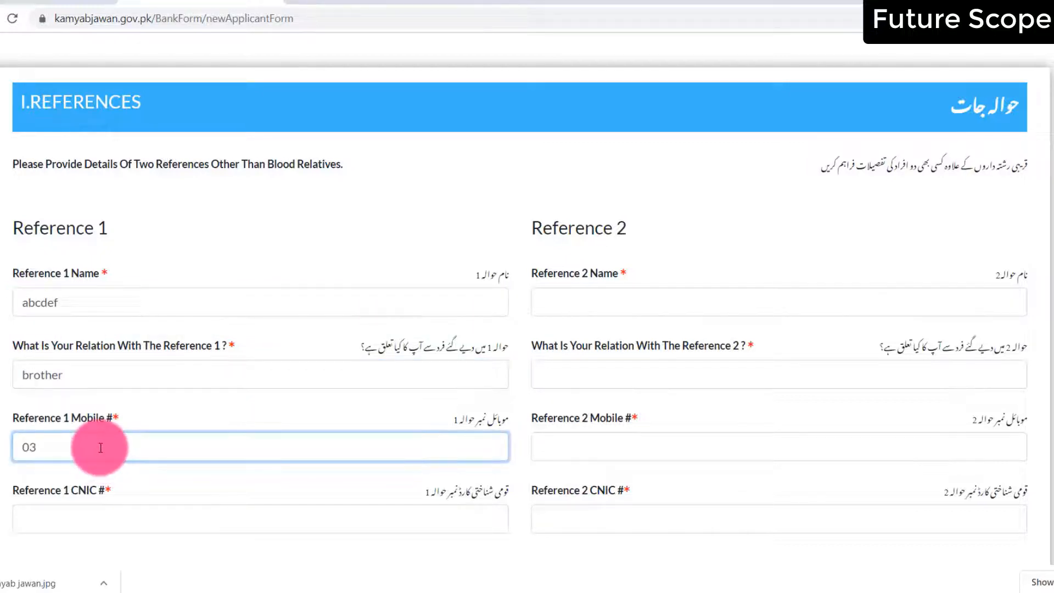
{"action": "type", "text": "333123456"}
{"action": "left_click", "coordinate": [142, 525]}
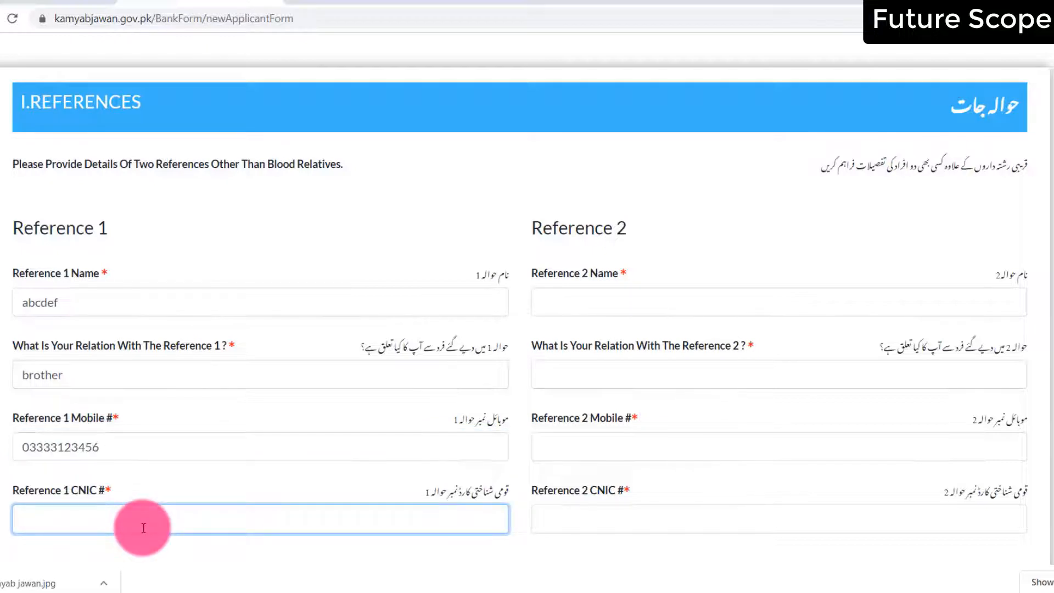
Enter Reference 2's name and the captcha code, then proceed to the declaration
{"action": "left_click", "coordinate": [695, 301]}
{"action": "type", "text": "abcduh"}
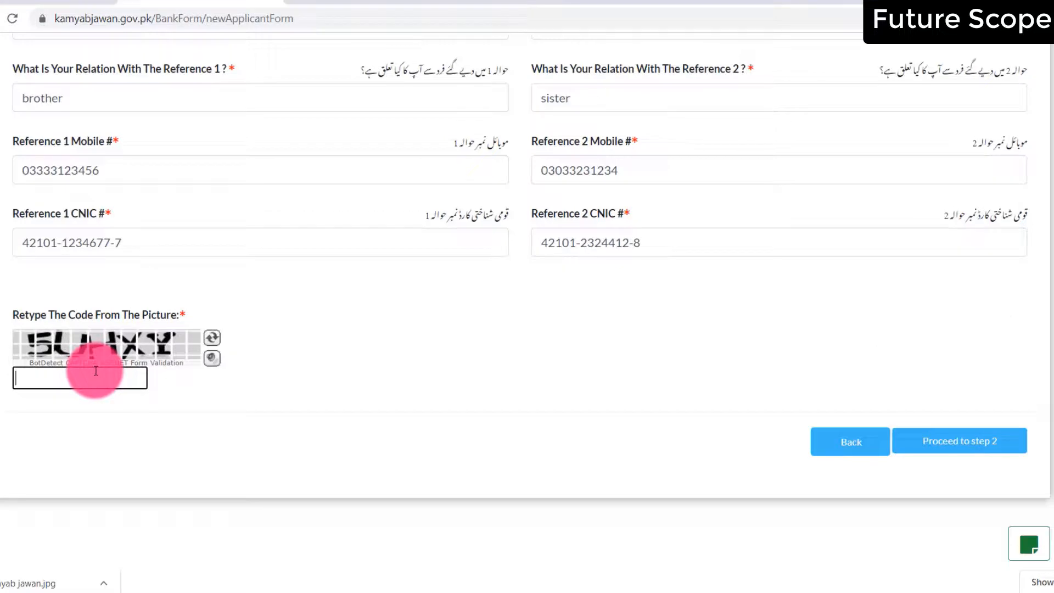
{"action": "type", "text": "5UHXY"}
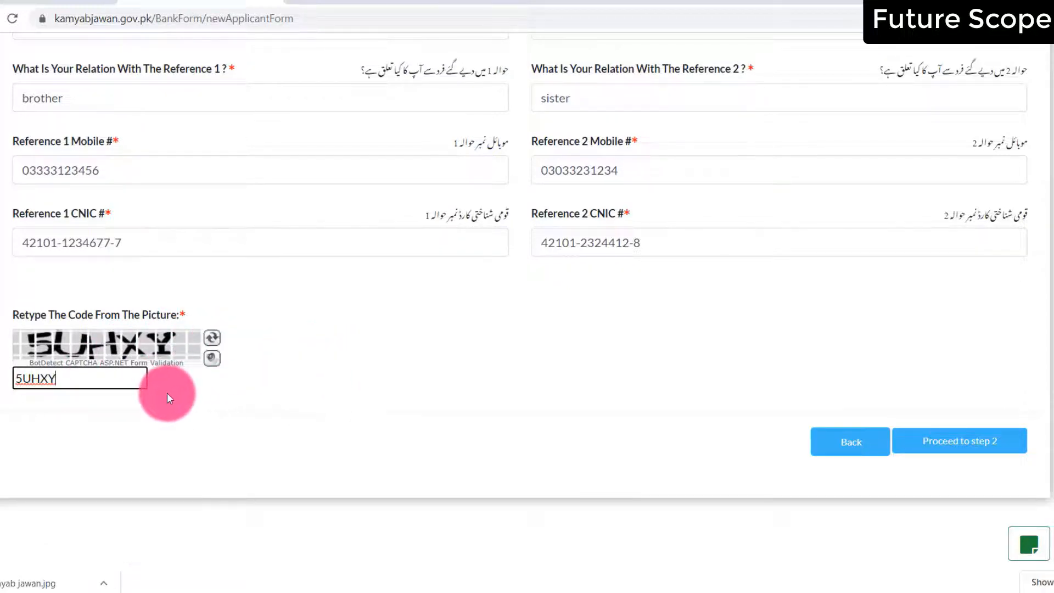
{"action": "left_click", "coordinate": [987, 450]}
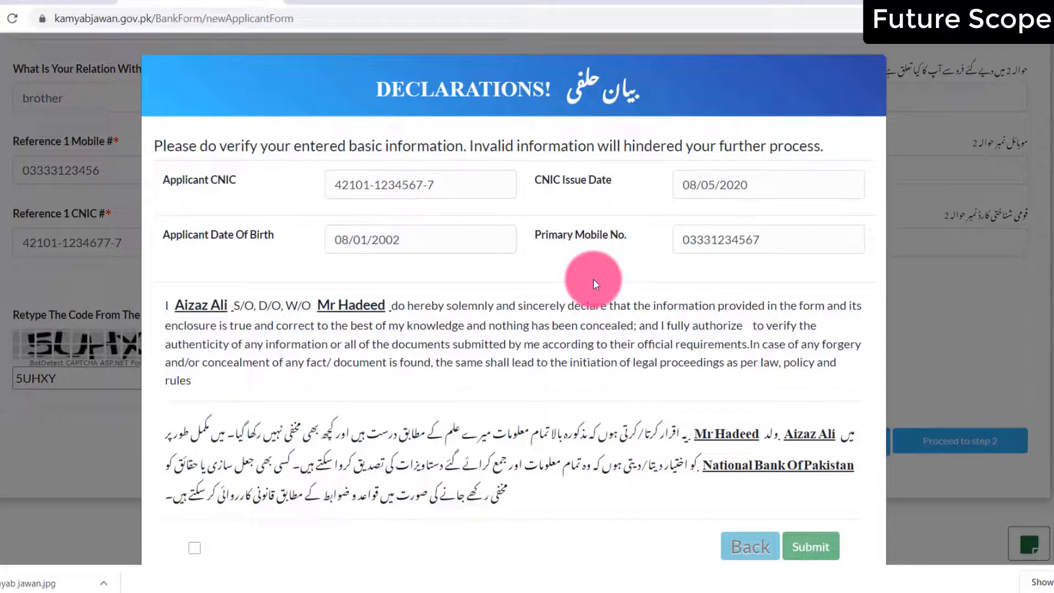
Accept the terms and conditions in the declaration and submit the bank loan form
{"action": "scroll", "coordinate": [593, 279], "scroll_direction": "down", "scroll_amount": 2}
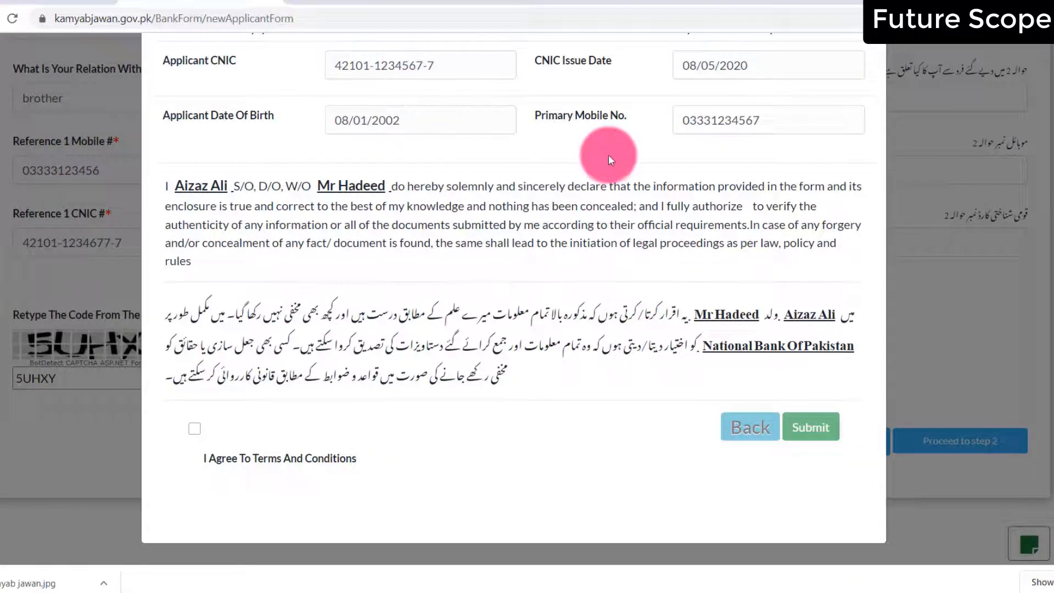
{"action": "left_click", "coordinate": [196, 430]}
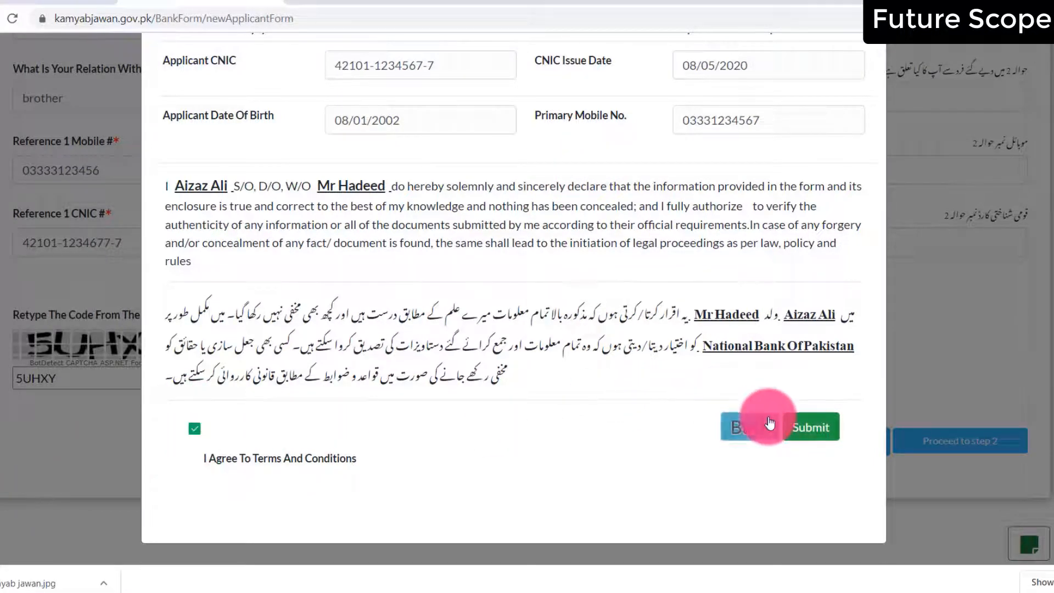
{"action": "left_click", "coordinate": [836, 431]}
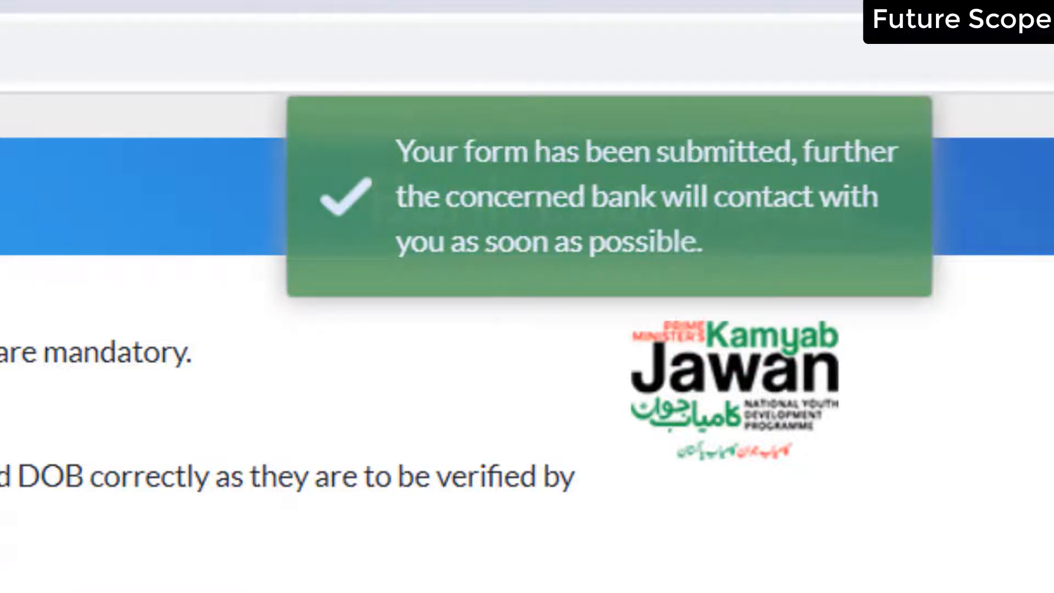
View Track Loan Application on the Youth Entrepreneurship Scheme page, then return to the Lease Calculator tab
{"action": "left_click", "coordinate": [8, 3]}
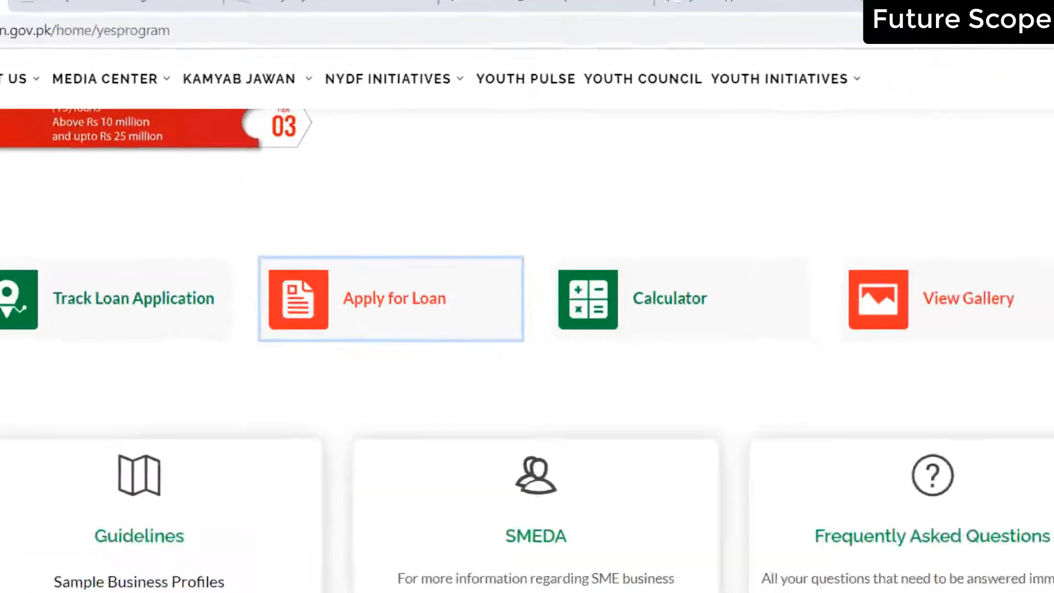
{"action": "scroll", "coordinate": [395, 150], "scroll_direction": "up", "scroll_amount": 7}
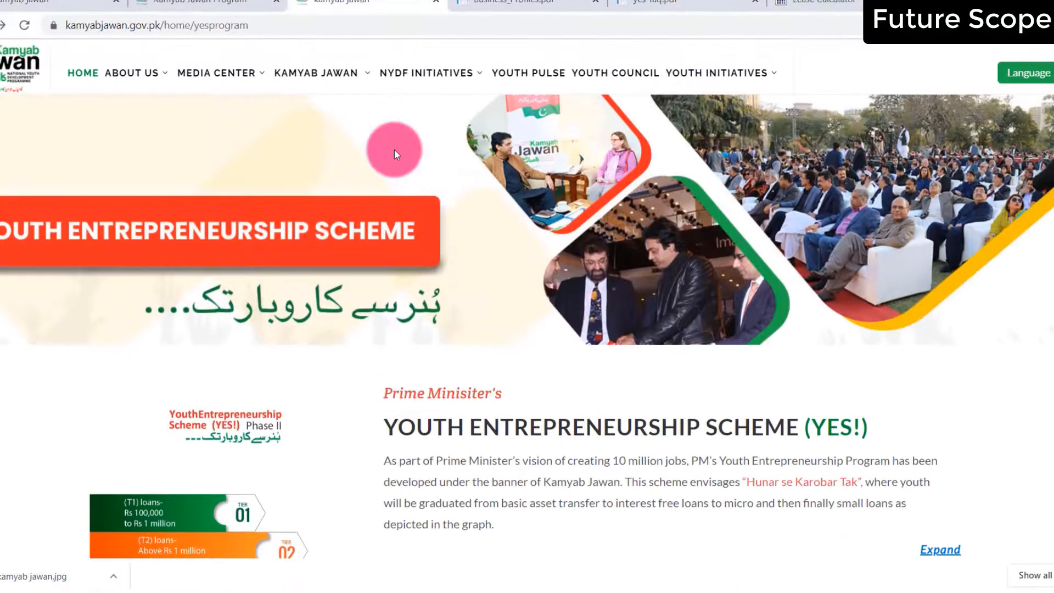
{"action": "scroll", "coordinate": [394, 149], "scroll_direction": "down", "scroll_amount": 10}
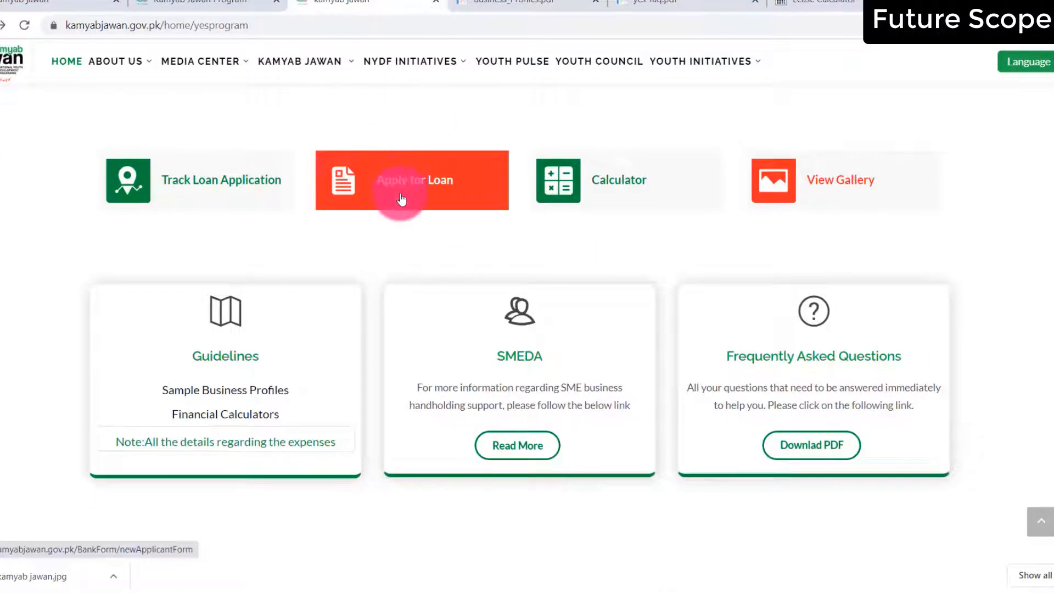
{"action": "left_click", "coordinate": [235, 196]}
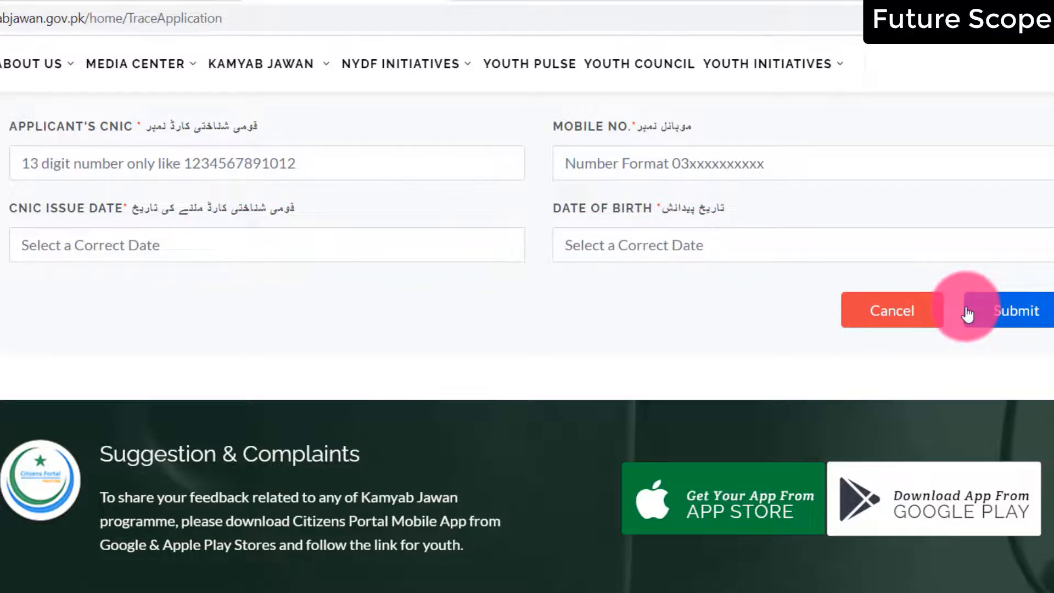
{"action": "left_click", "coordinate": [907, 328]}
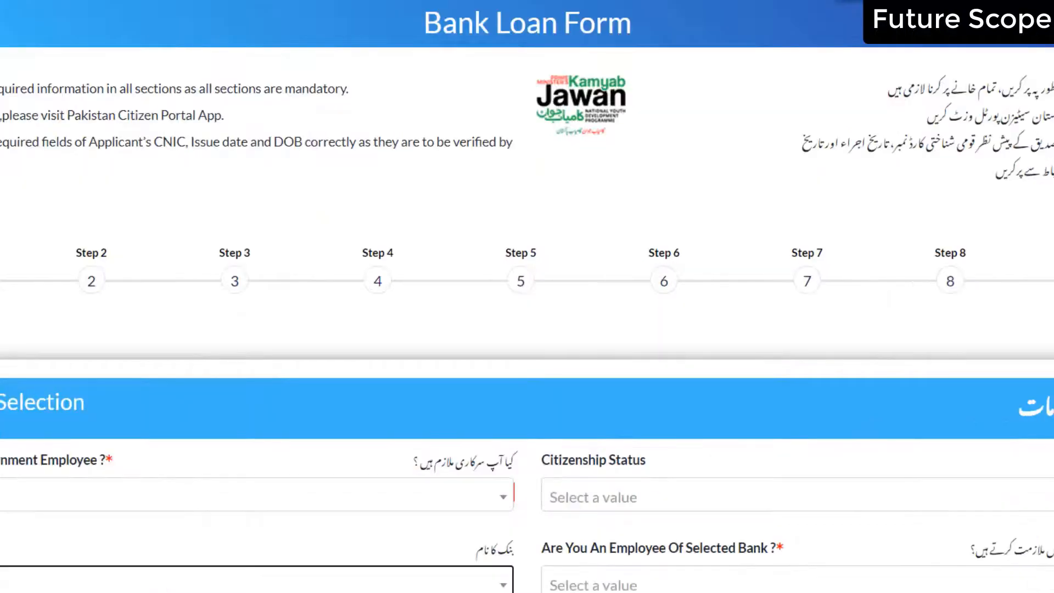
{"action": "left_click", "coordinate": [829, 12]}
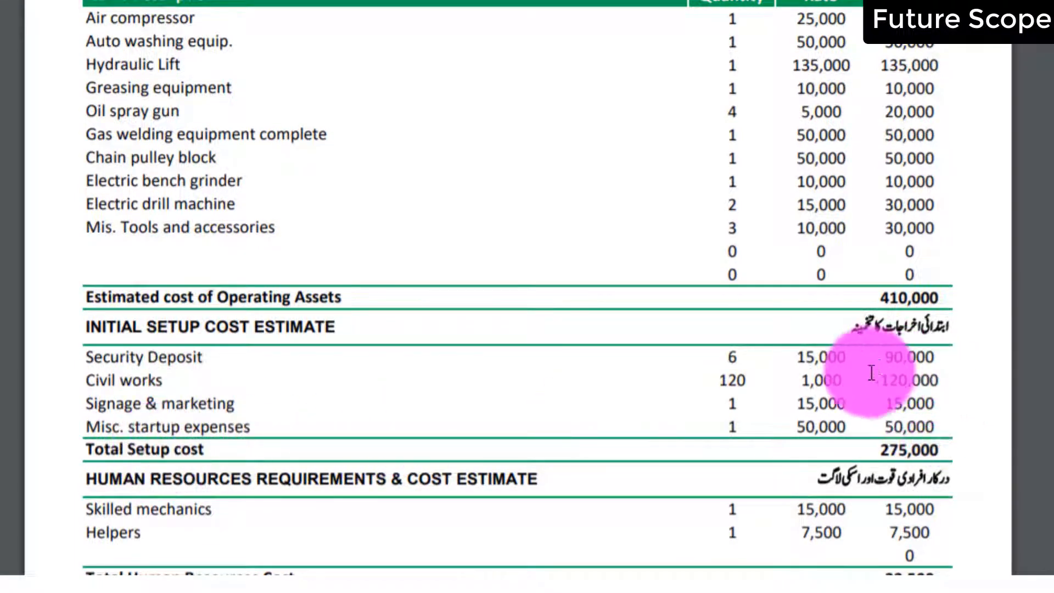
Scroll the profile to the loan rows: 792,500 project cost, 713,250 Kamyab Jawan loan, EMI -16,069
{"action": "scroll", "coordinate": [861, 434], "scroll_direction": "down", "scroll_amount": 6}
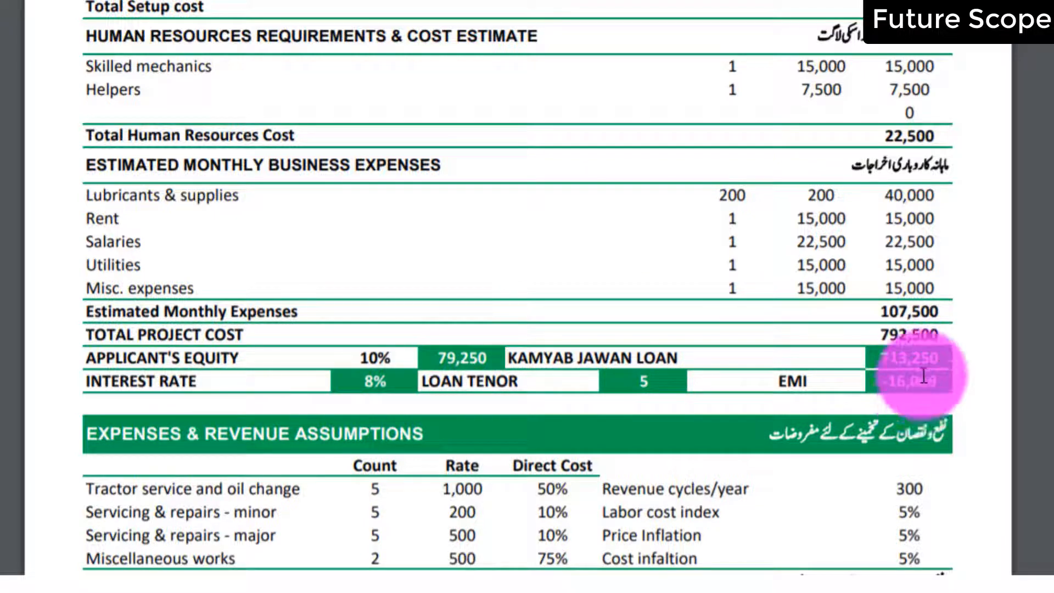
Scroll past the Auto Garage profile to the Auto Silencers Manufacturing Workshop profile
{"action": "scroll", "coordinate": [447, 390], "scroll_direction": "down", "scroll_amount": 5}
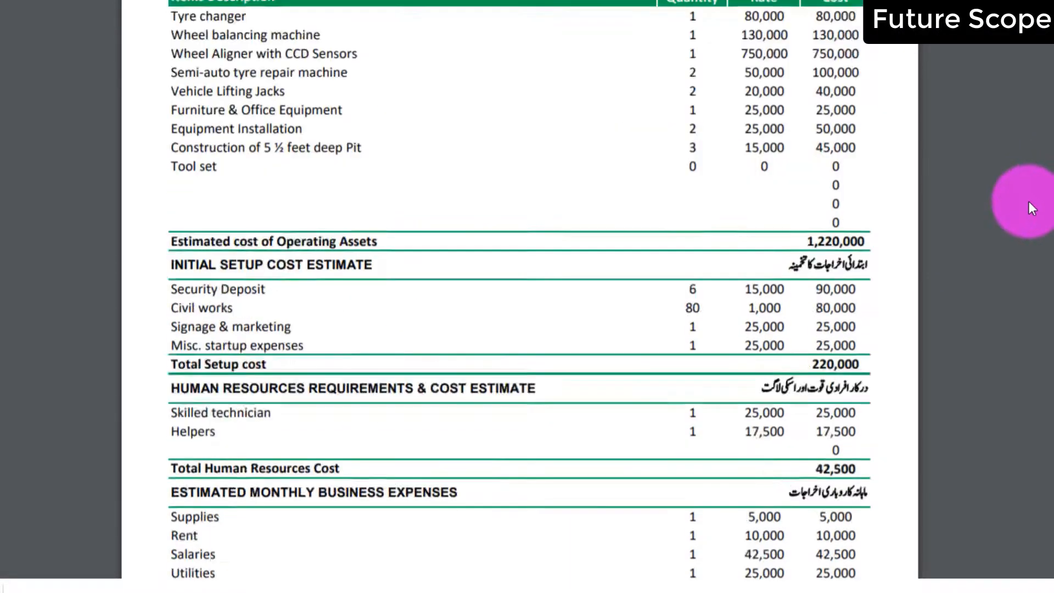
{"action": "scroll", "coordinate": [1026, 202], "scroll_direction": "down", "scroll_amount": 20}
{"action": "scroll", "coordinate": [1007, 212], "scroll_direction": "down", "scroll_amount": 4}
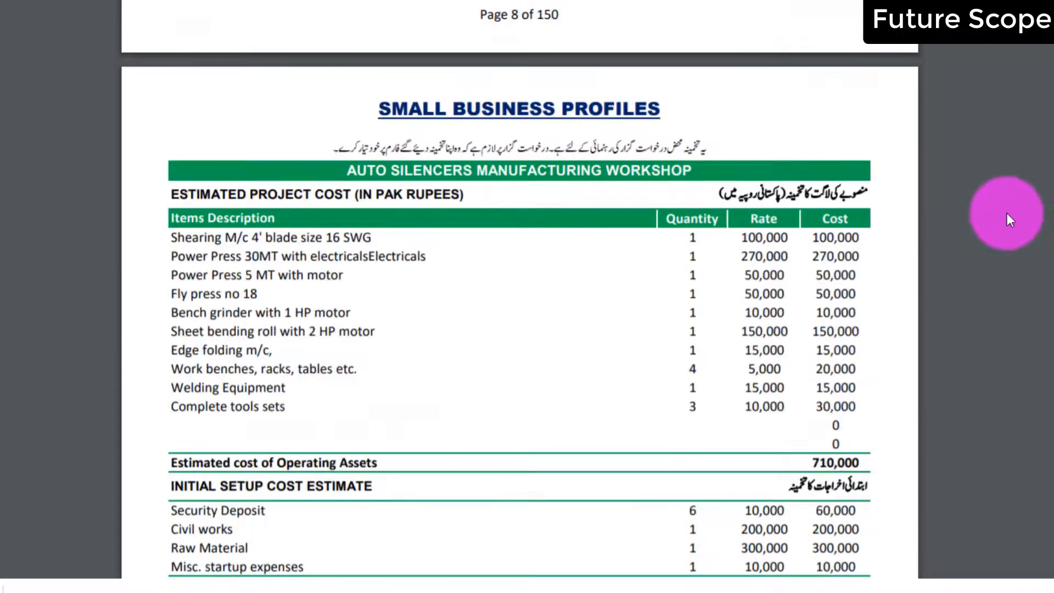
{"action": "scroll", "coordinate": [1007, 213], "scroll_direction": "down", "scroll_amount": 20}
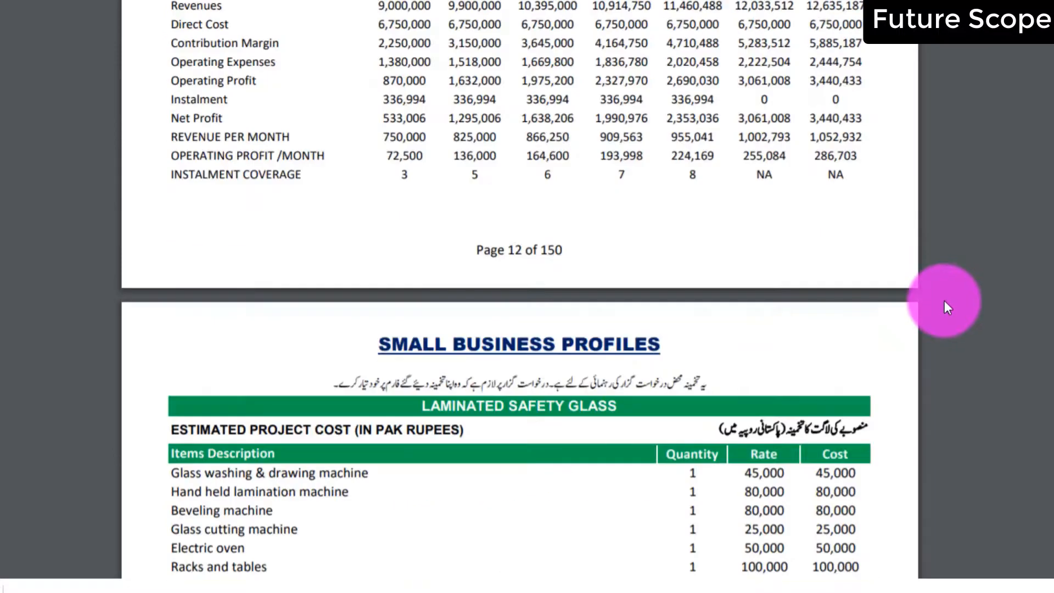